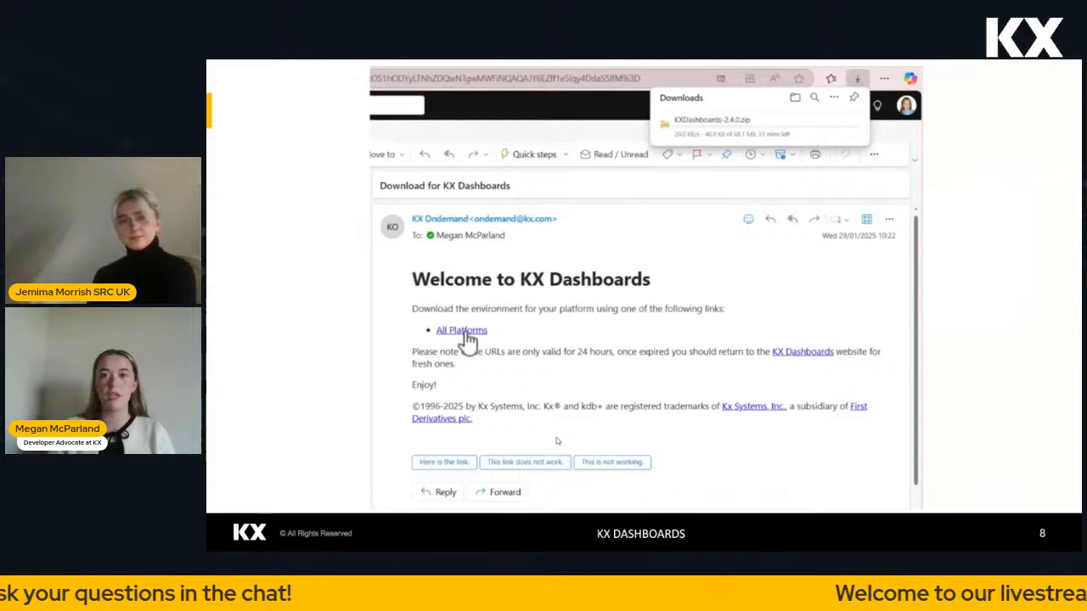
Leave the slide show, switch to the Demo Stream dashboard in KX Dashboards and preview it full screen
{"action": "left_click", "coordinate": [557, 440]}
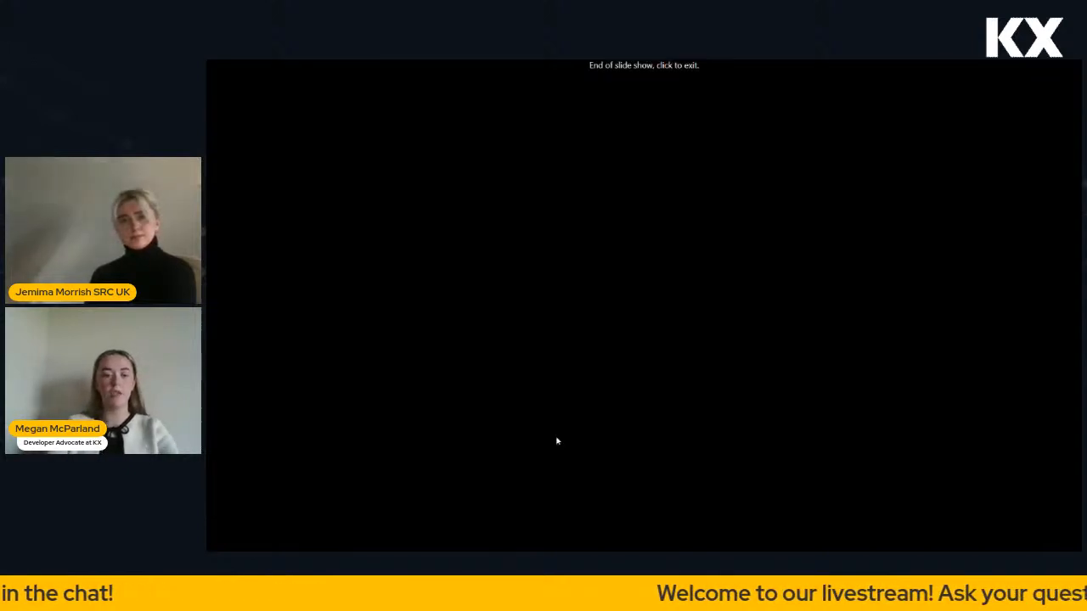
{"action": "left_click", "coordinate": [557, 441]}
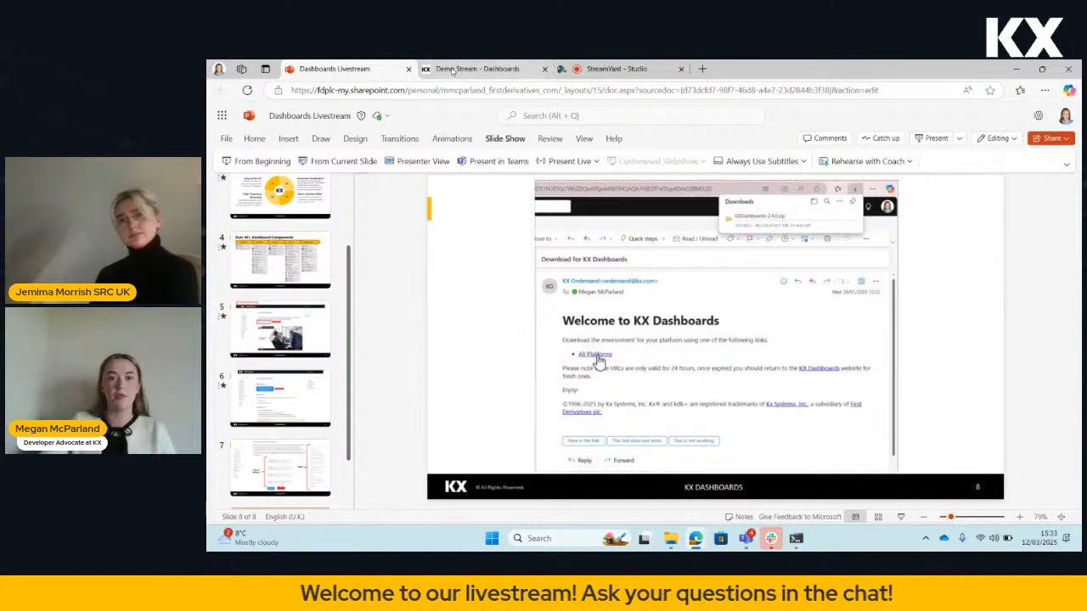
{"action": "left_click", "coordinate": [479, 68]}
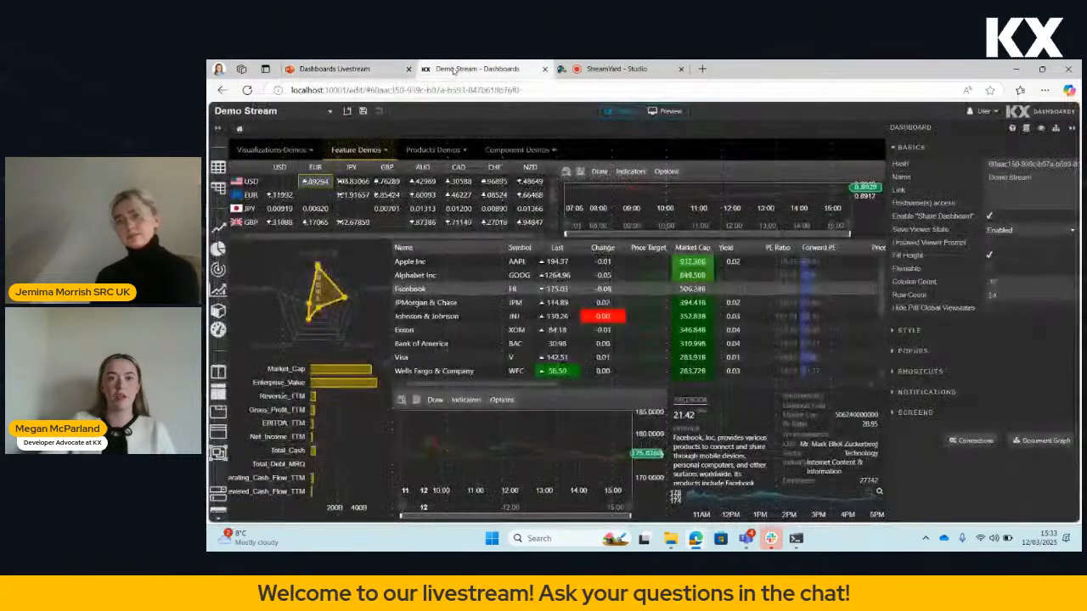
{"action": "left_click", "coordinate": [667, 110]}
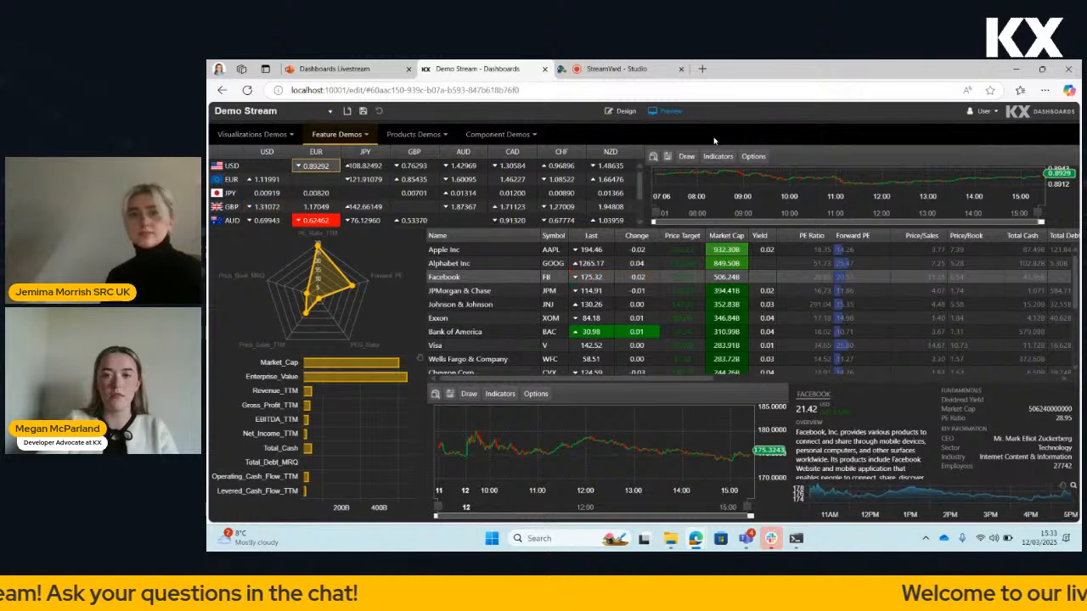
{"action": "key", "text": "F11"}
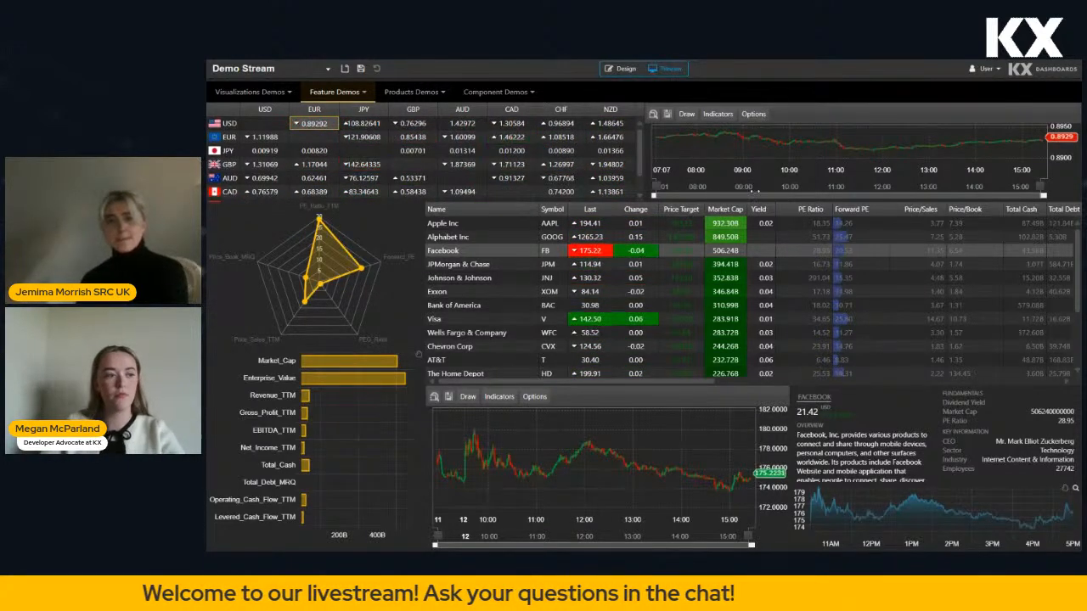
Inspect the properties of the currency grid, the stock grid and both financial charts in design mode
{"action": "left_click", "coordinate": [609, 71]}
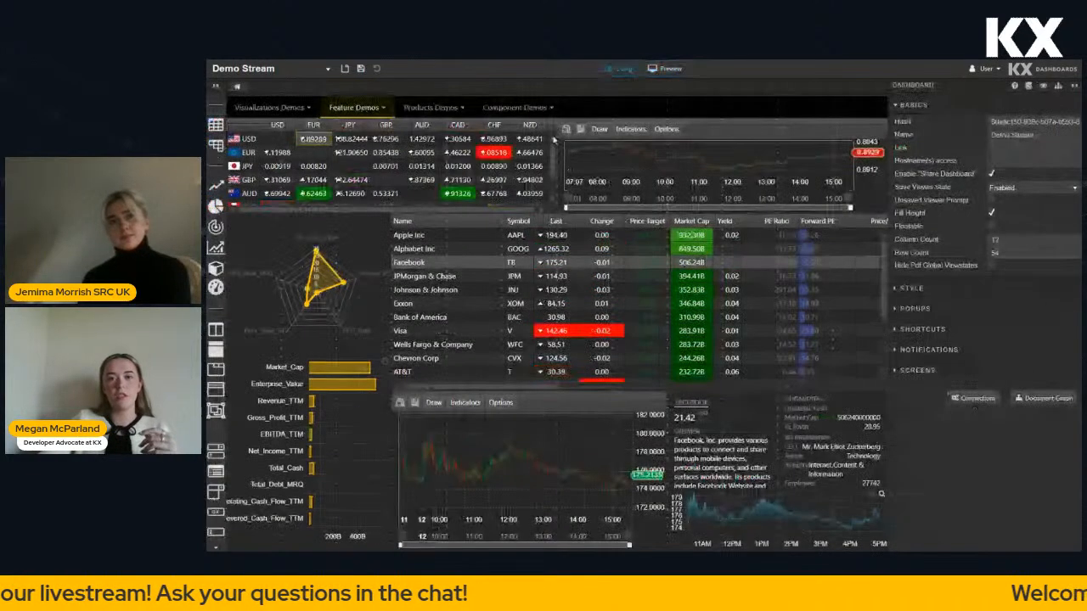
{"action": "left_click", "coordinate": [471, 166]}
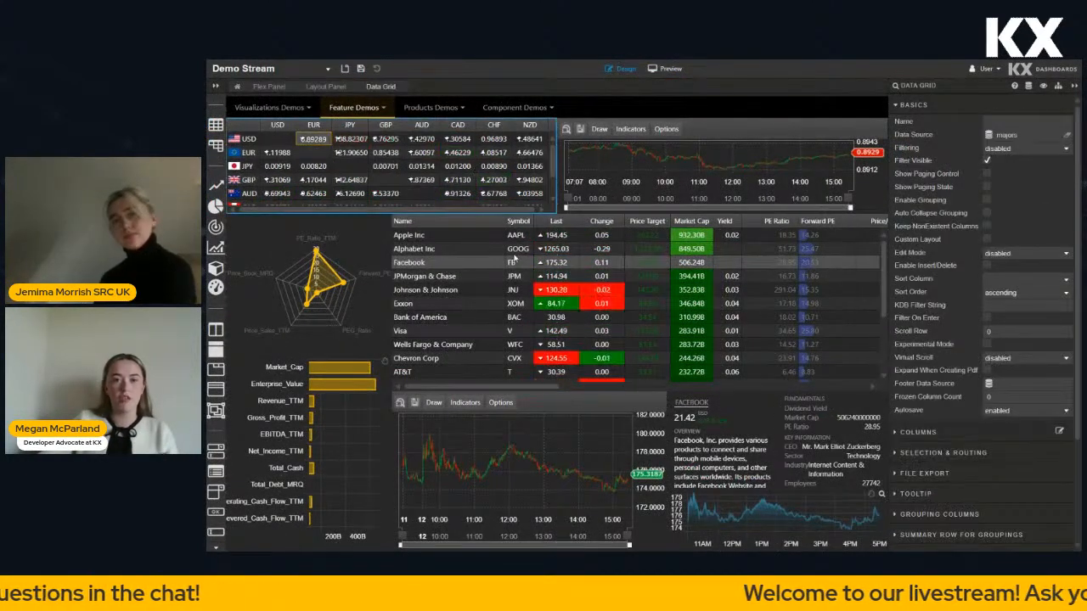
{"action": "left_click", "coordinate": [508, 248]}
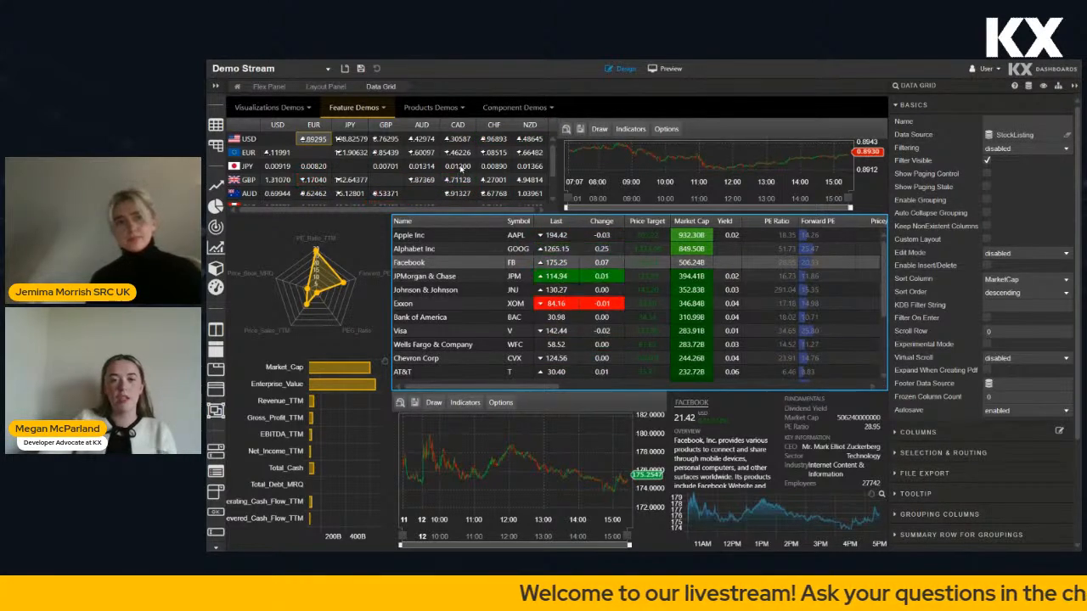
{"action": "left_click", "coordinate": [461, 169]}
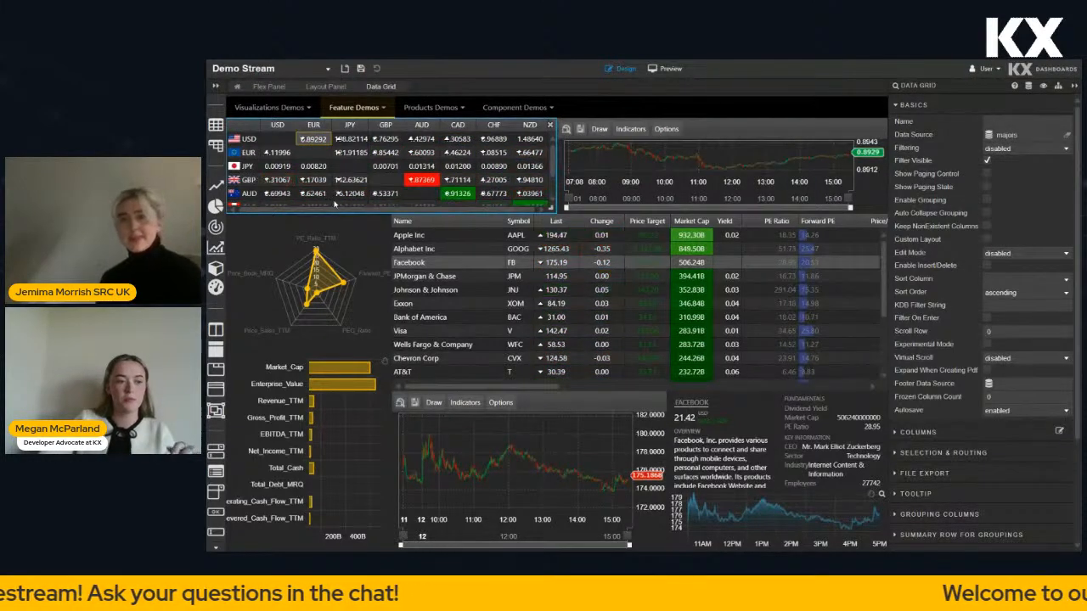
{"action": "left_click", "coordinate": [663, 160]}
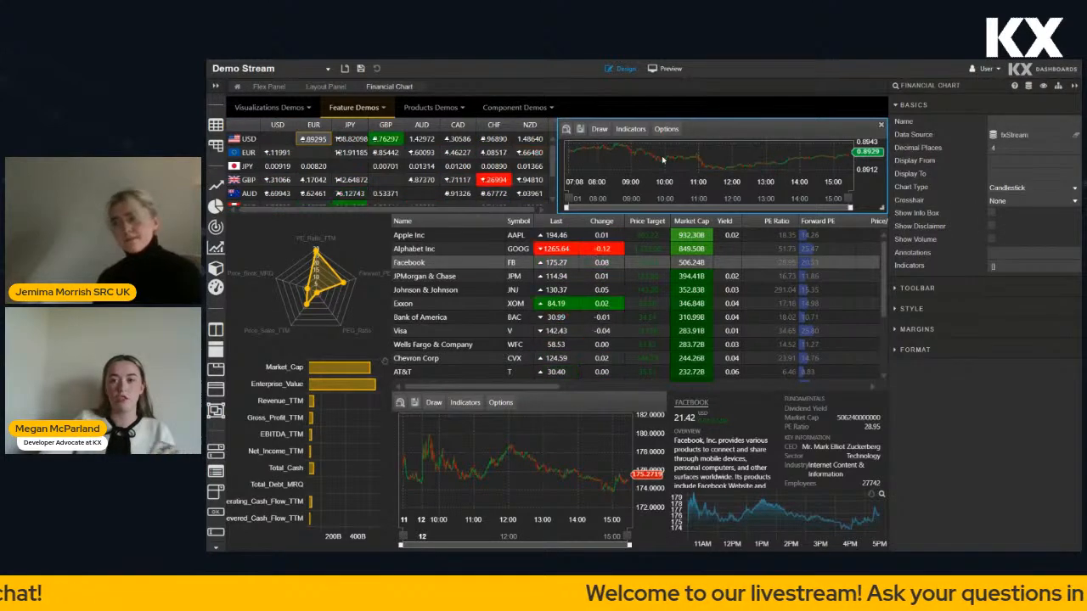
{"action": "left_click", "coordinate": [573, 452]}
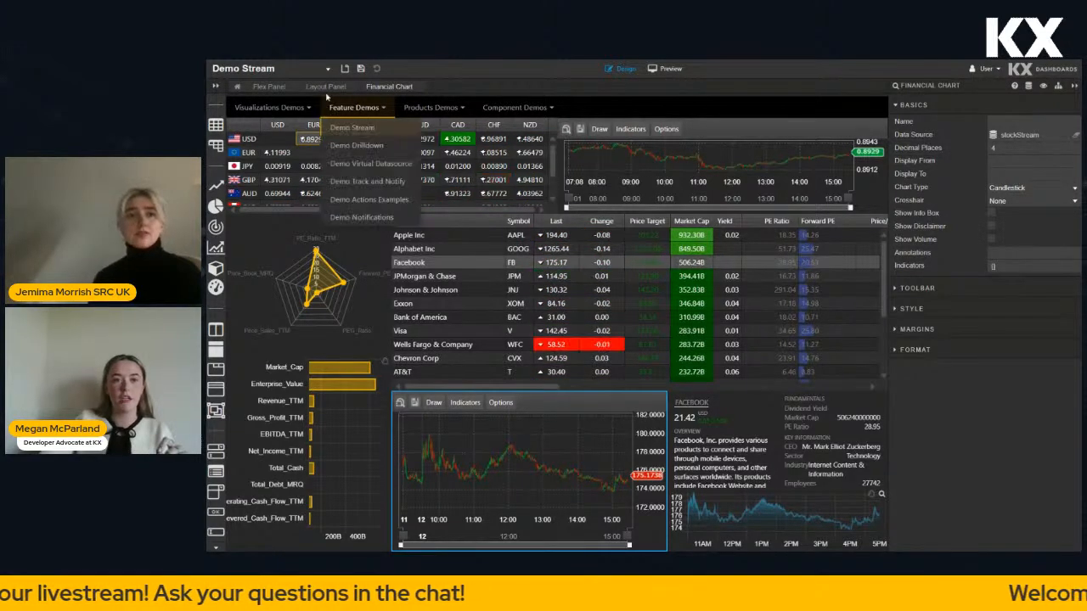
Open the Livestream dashboard and select its financial chart
{"action": "left_click", "coordinate": [327, 70]}
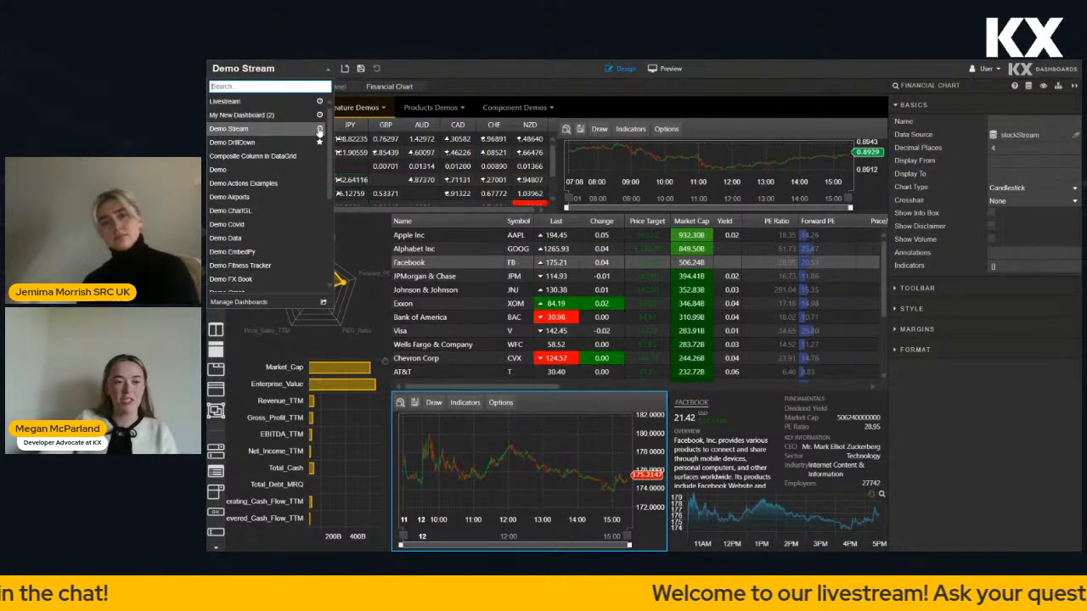
{"action": "left_click", "coordinate": [298, 101]}
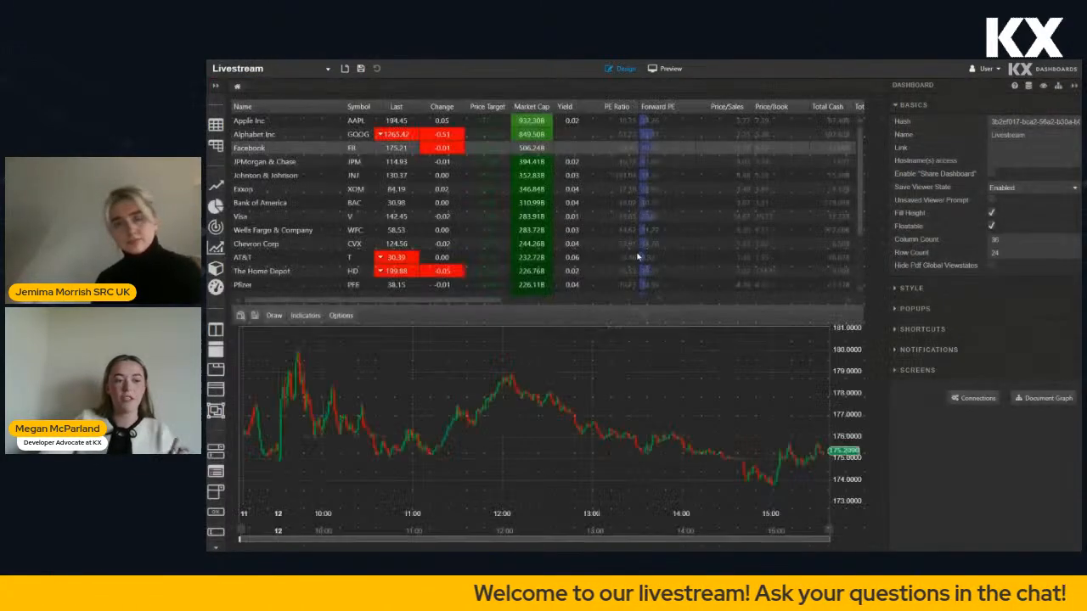
{"action": "left_click", "coordinate": [635, 367]}
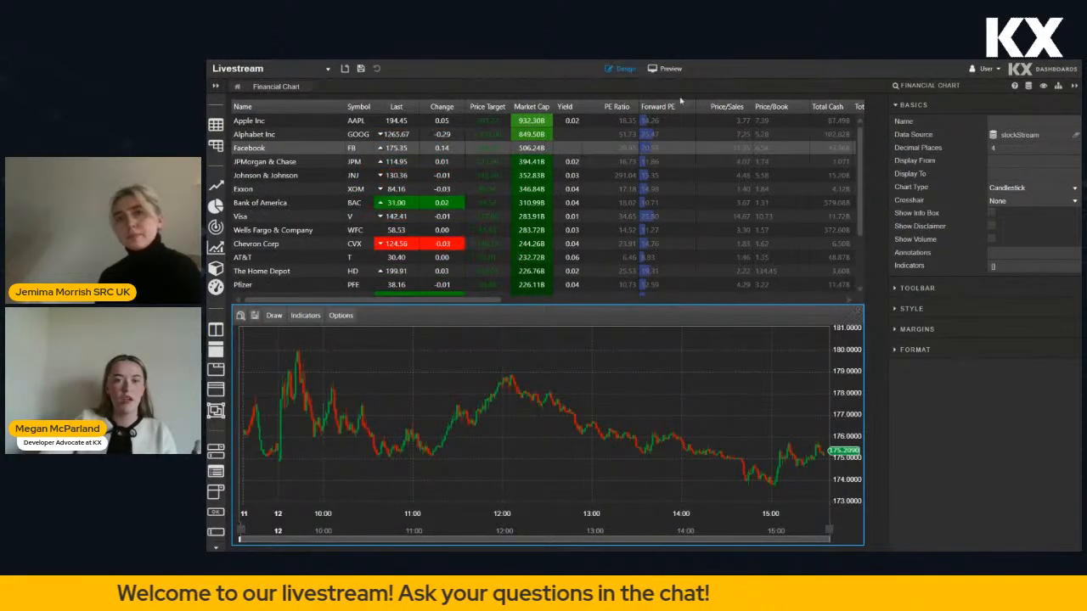
Add the Moving Average (Weighted) indicator to the financial chart in preview mode
{"action": "left_click", "coordinate": [658, 71]}
{"action": "left_click", "coordinate": [286, 308]}
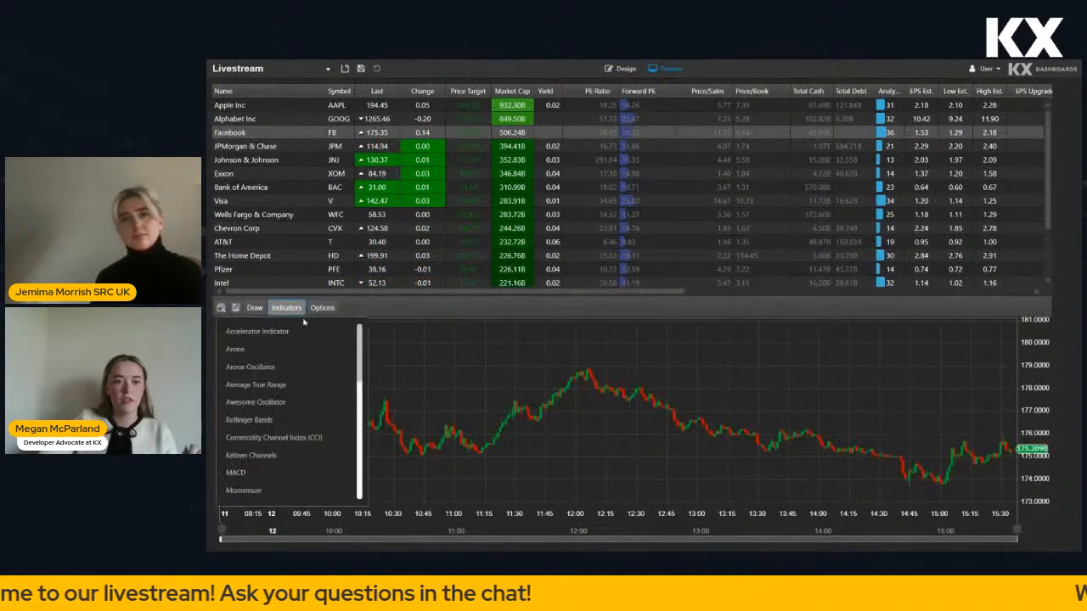
{"action": "scroll", "coordinate": [292, 439], "scroll_direction": "down", "scroll_amount": 1}
{"action": "scroll", "coordinate": [293, 439], "scroll_direction": "up", "scroll_amount": 2}
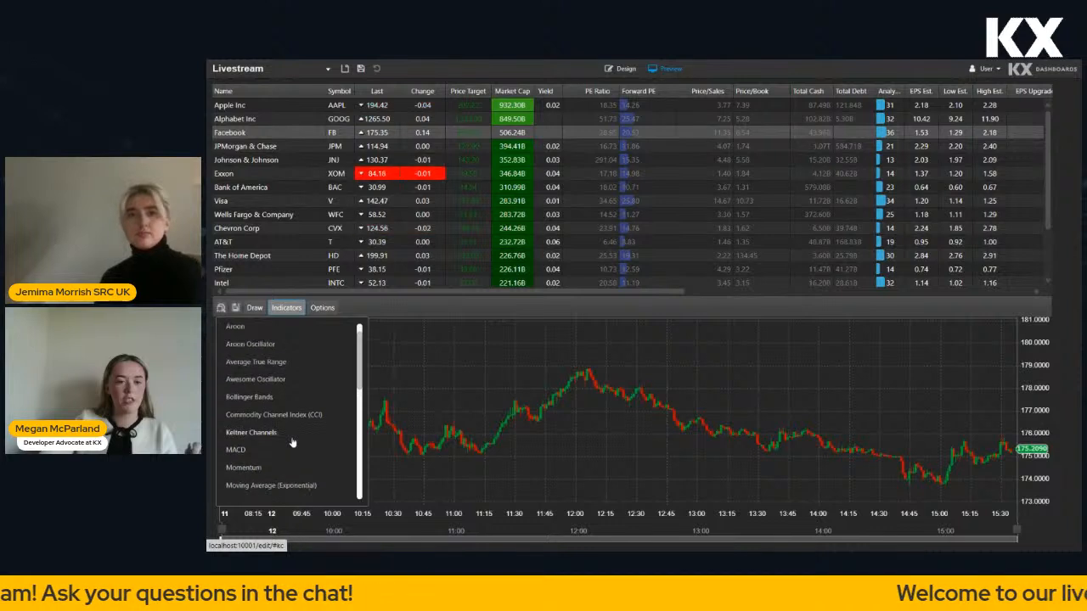
{"action": "scroll", "coordinate": [293, 436], "scroll_direction": "down", "scroll_amount": 6}
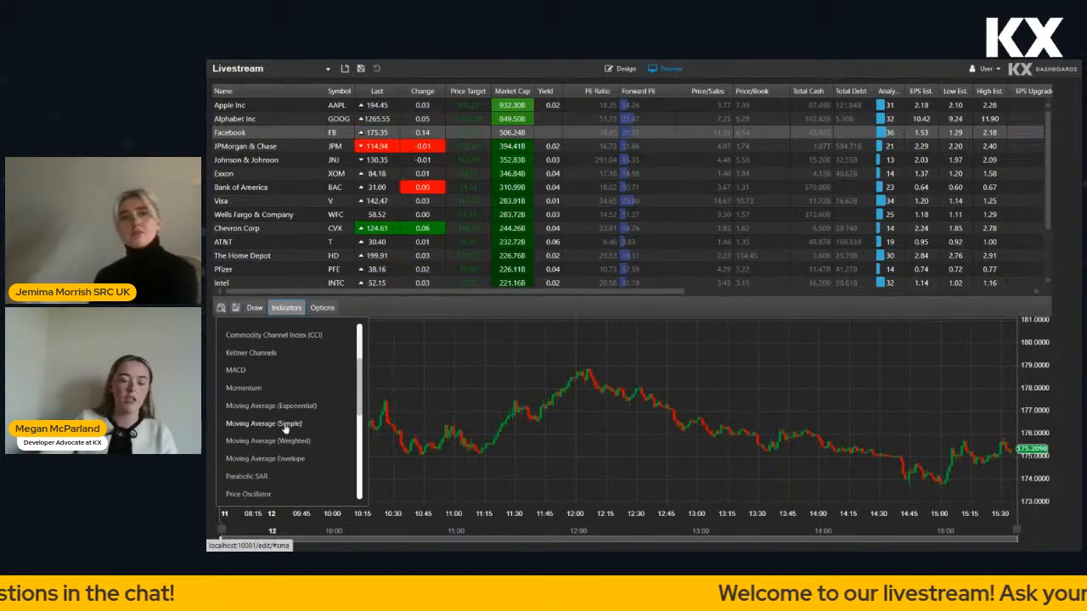
{"action": "left_click", "coordinate": [287, 442]}
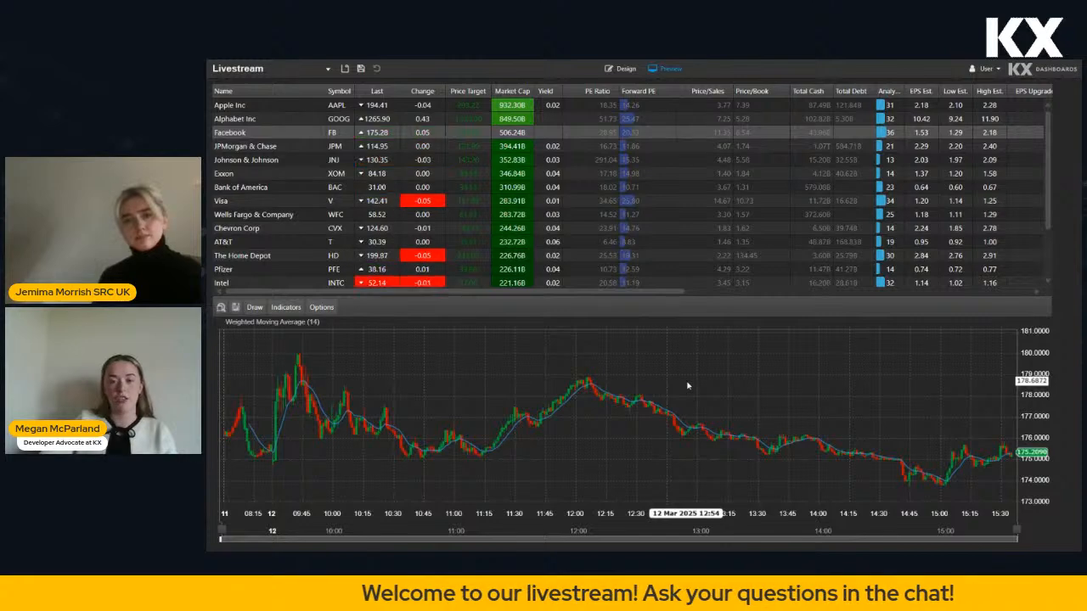
Enable Show Info Box for the financial chart in design mode and preview the dashboard
{"action": "left_click", "coordinate": [623, 69]}
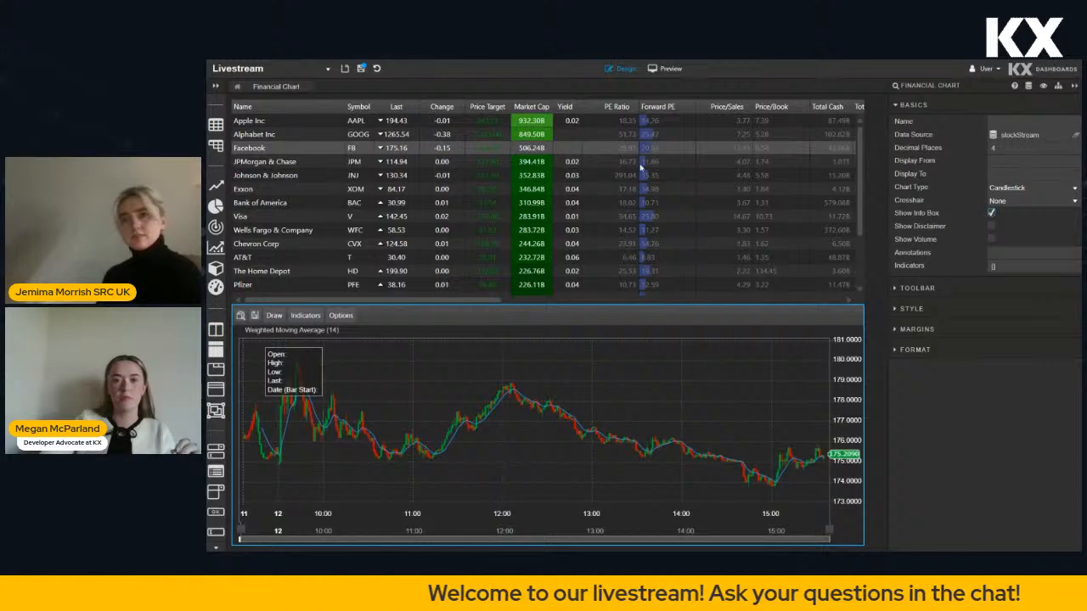
{"action": "left_click", "coordinate": [684, 66]}
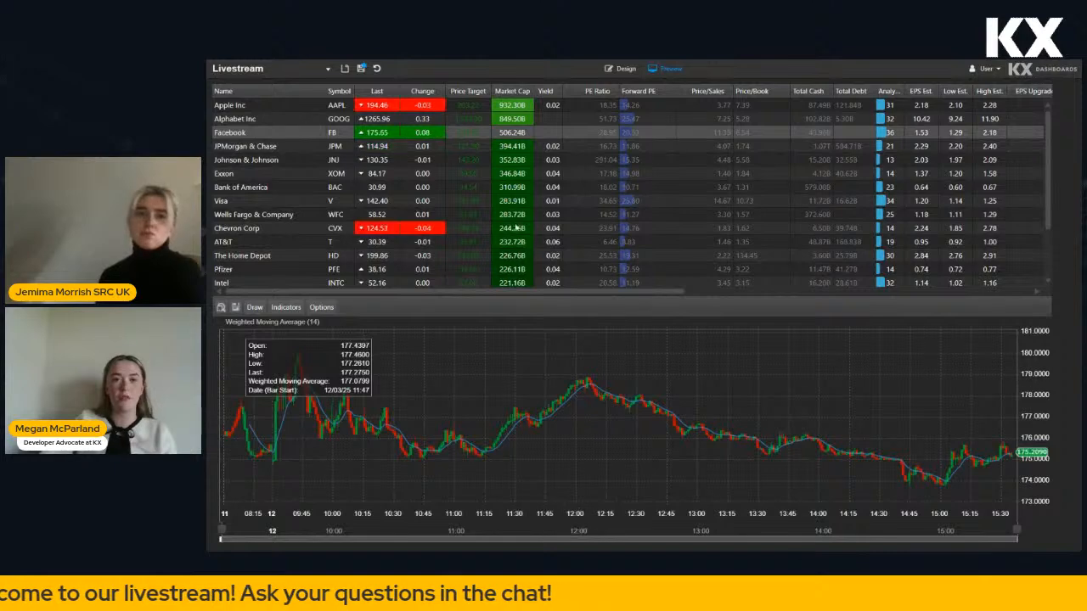
Return to design mode and open the empty Screen 2 of the Livestream dashboard
{"action": "left_click", "coordinate": [626, 68]}
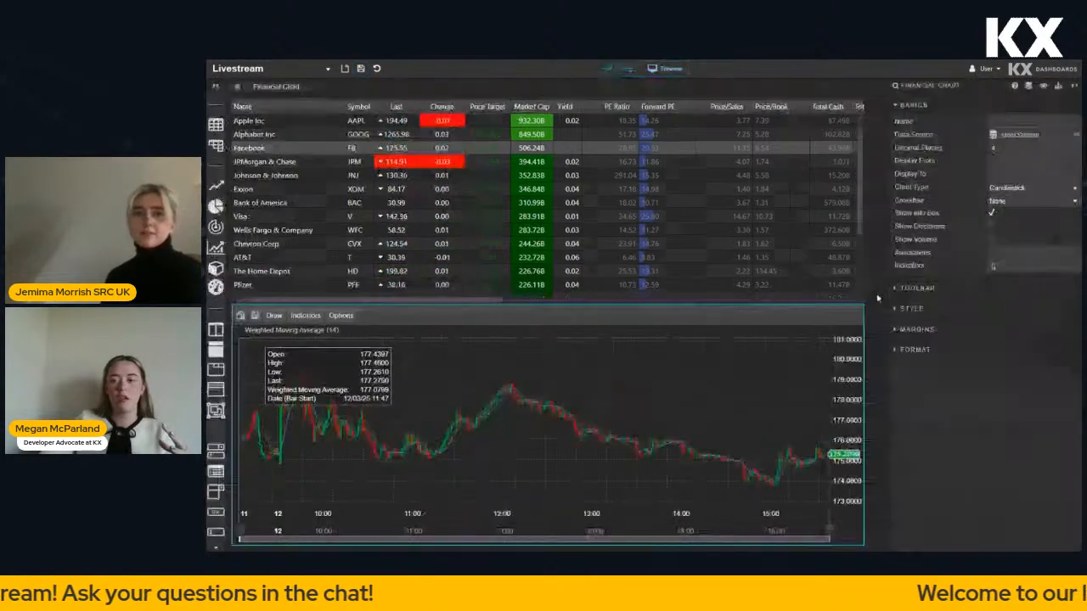
{"action": "left_click", "coordinate": [878, 298]}
{"action": "left_click", "coordinate": [931, 369]}
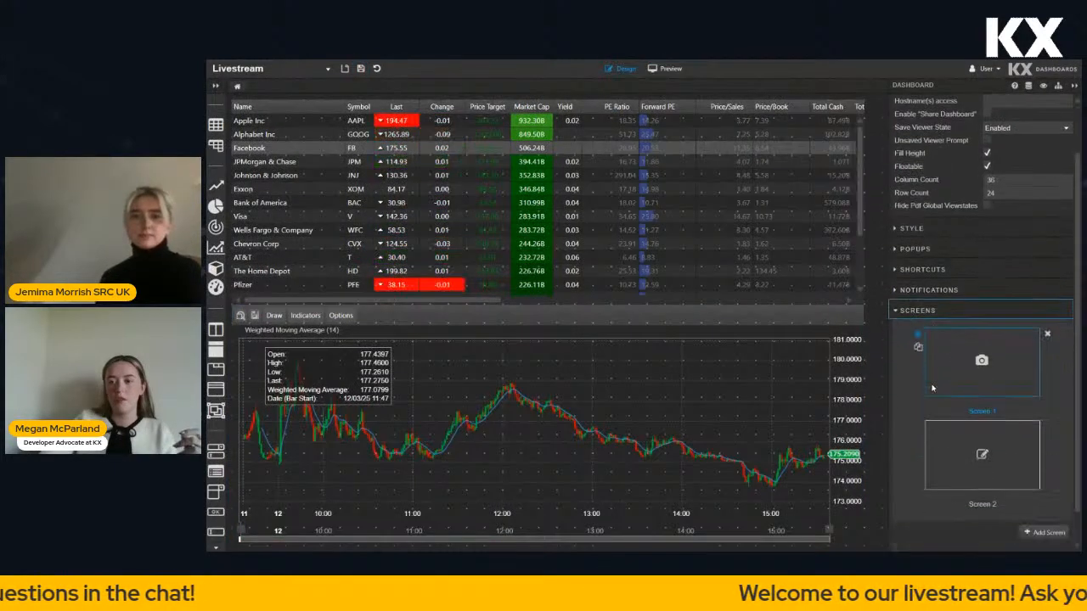
{"action": "scroll", "coordinate": [934, 399], "scroll_direction": "down", "scroll_amount": 1}
{"action": "left_click", "coordinate": [939, 408]}
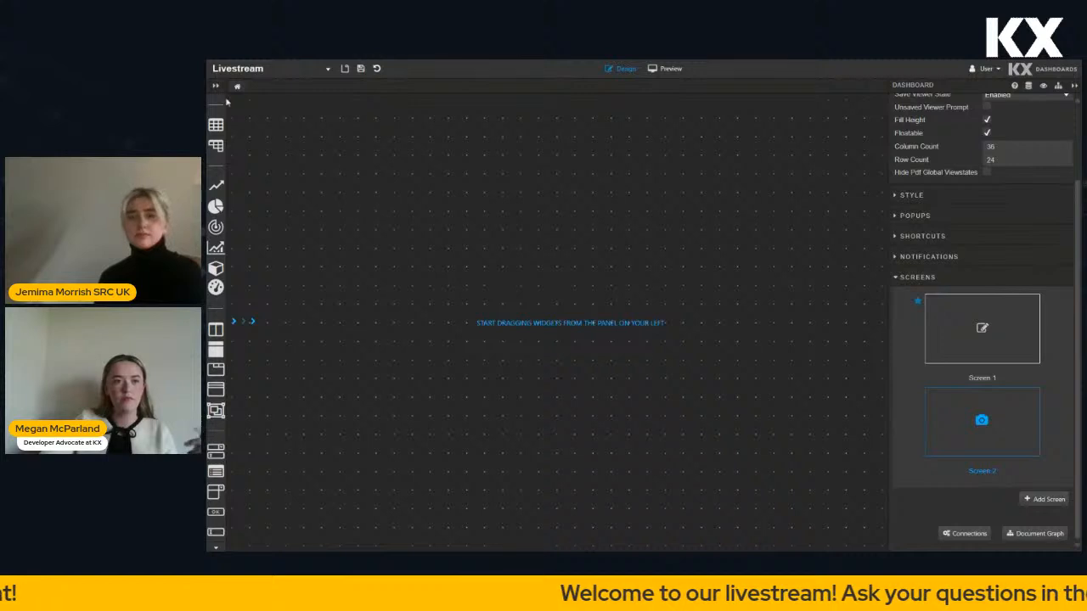
Add a Flex Panel to Screen 2 and enlarge it to fill the whole canvas
{"action": "left_click", "coordinate": [217, 86]}
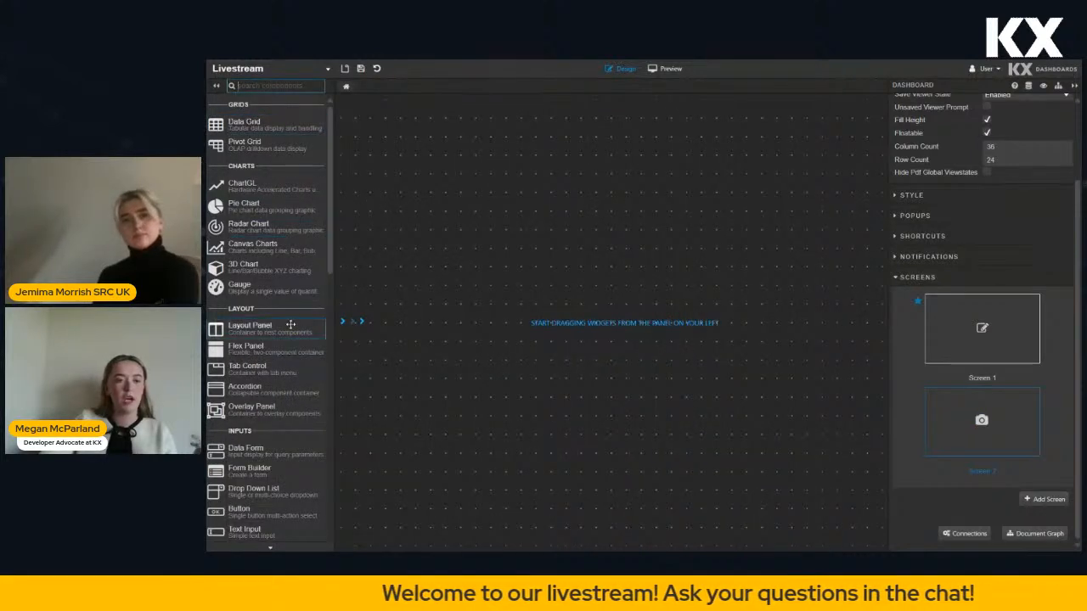
{"action": "left_click_drag", "start_coordinate": [263, 348], "coordinate": [347, 114]}
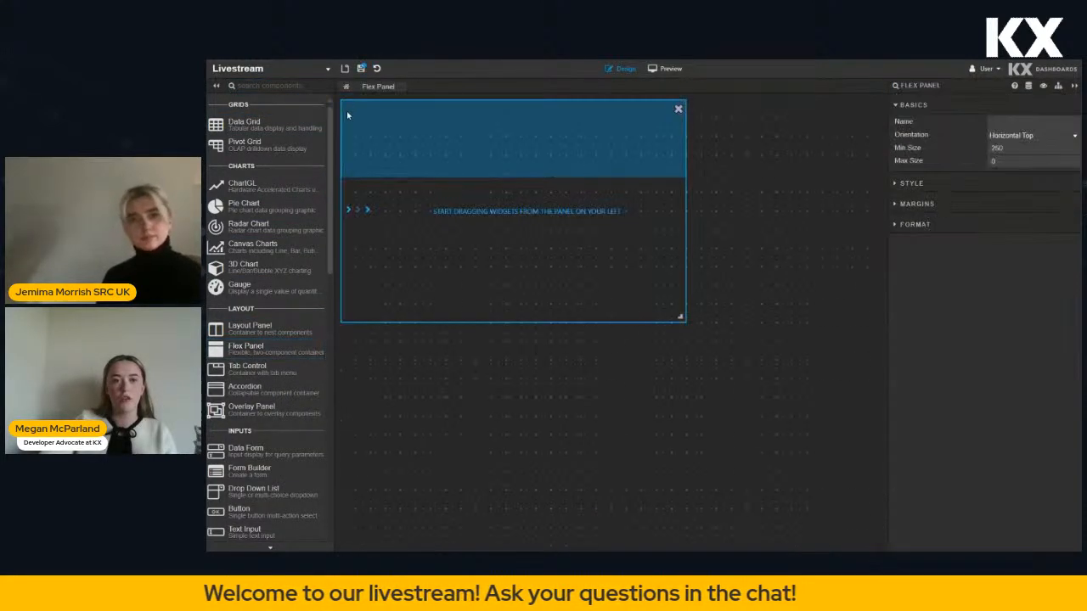
{"action": "left_click_drag", "start_coordinate": [680, 320], "coordinate": [879, 544]}
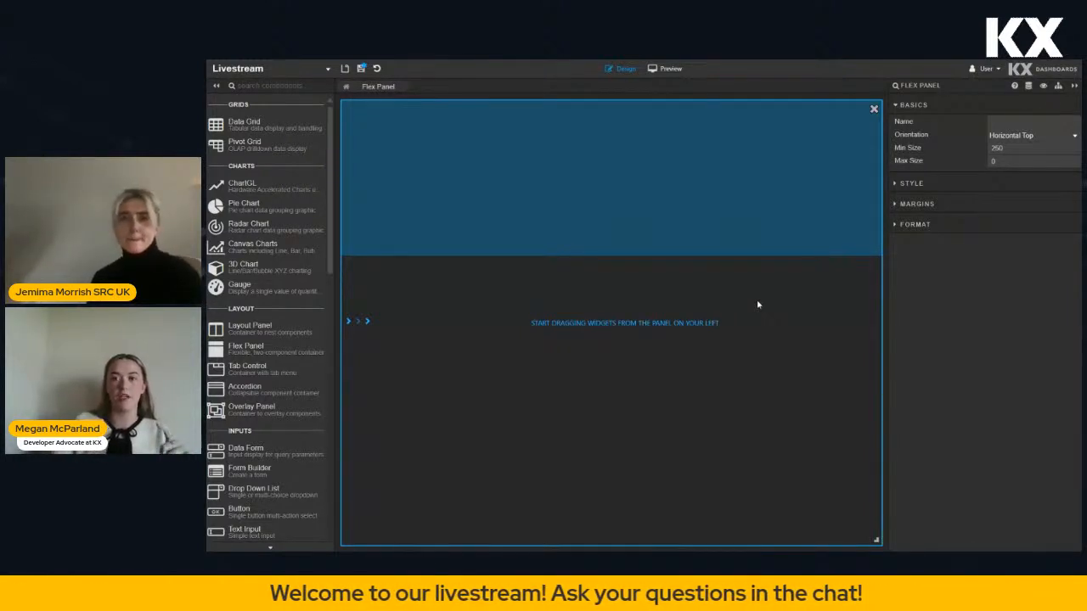
Try the Vertical Left orientation on the Flex Panel, restore Horizontal Top and set the minimum size to 50
{"action": "left_click", "coordinate": [1013, 138]}
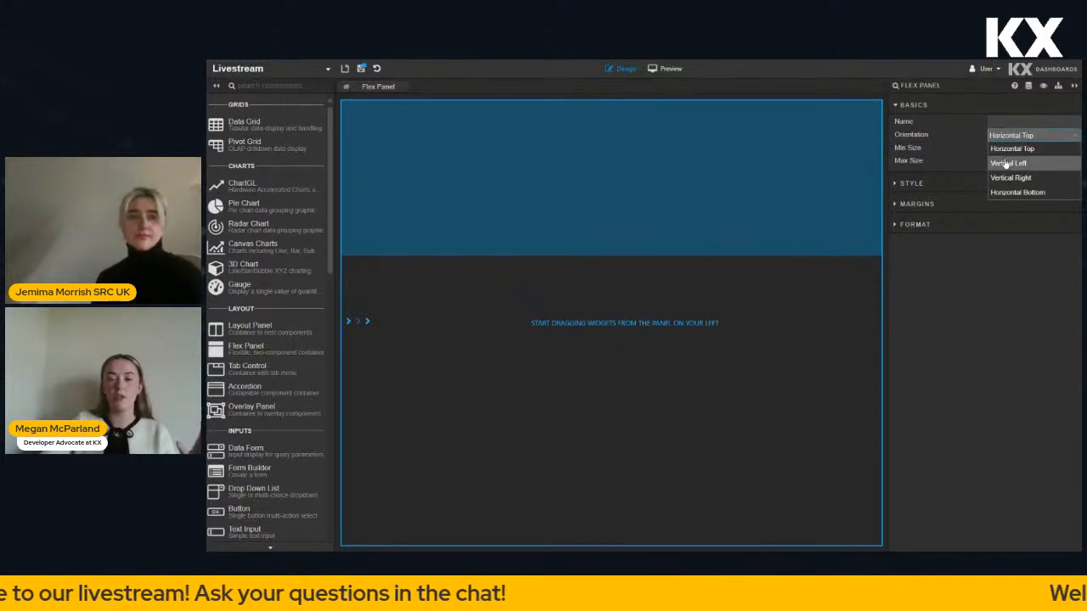
{"action": "left_click", "coordinate": [1006, 163]}
{"action": "left_click", "coordinate": [1010, 136]}
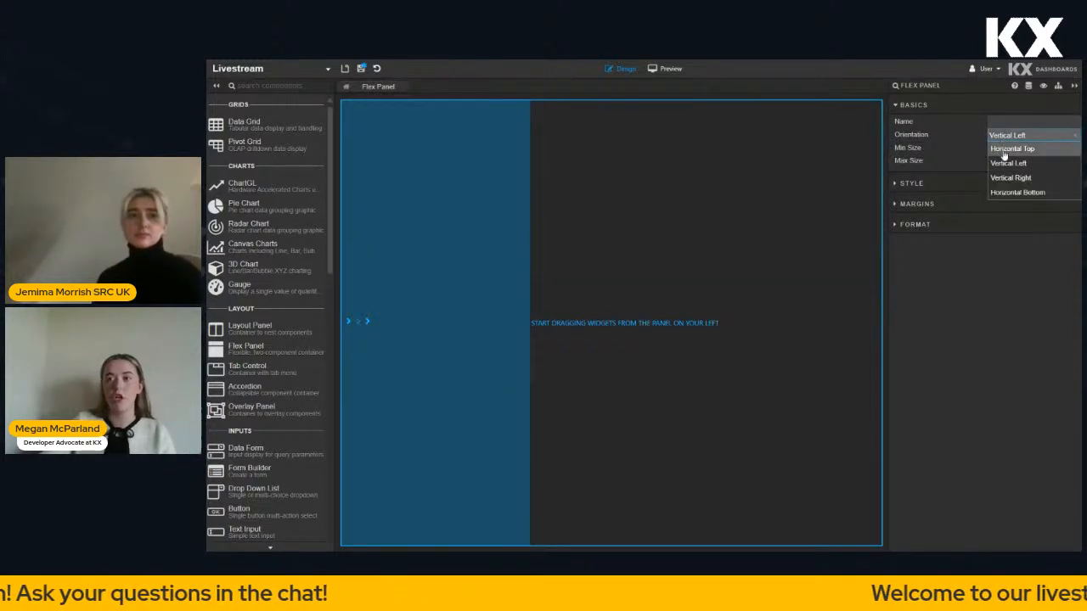
{"action": "left_click", "coordinate": [1003, 150]}
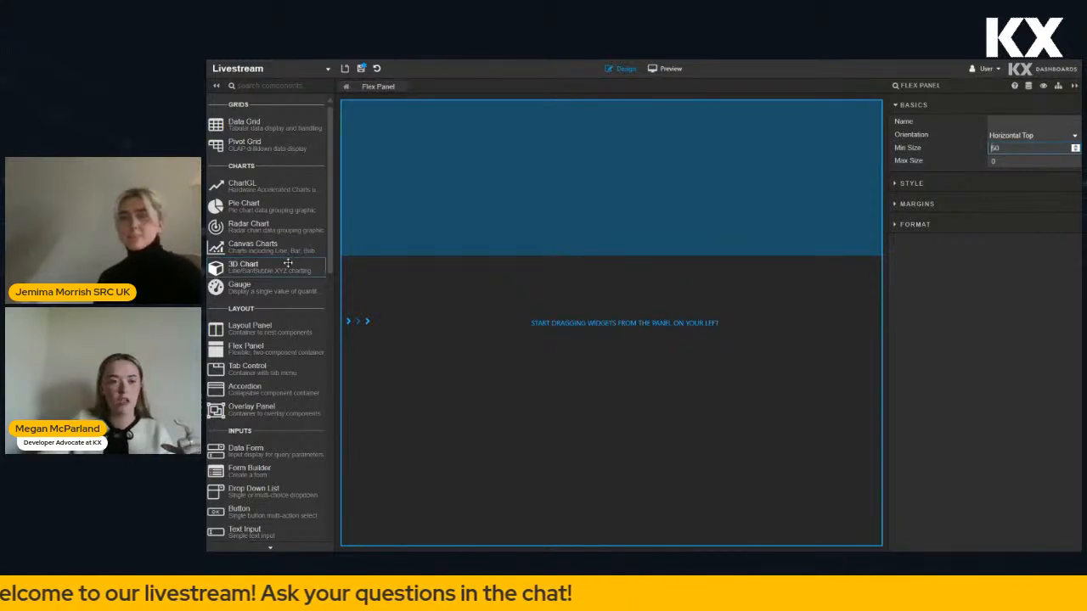
Place a Layout Panel in the upper section of the Flex Panel
{"action": "left_click_drag", "start_coordinate": [277, 326], "coordinate": [405, 159]}
{"action": "left_click_drag", "start_coordinate": [380, 111], "coordinate": [376, 112]}
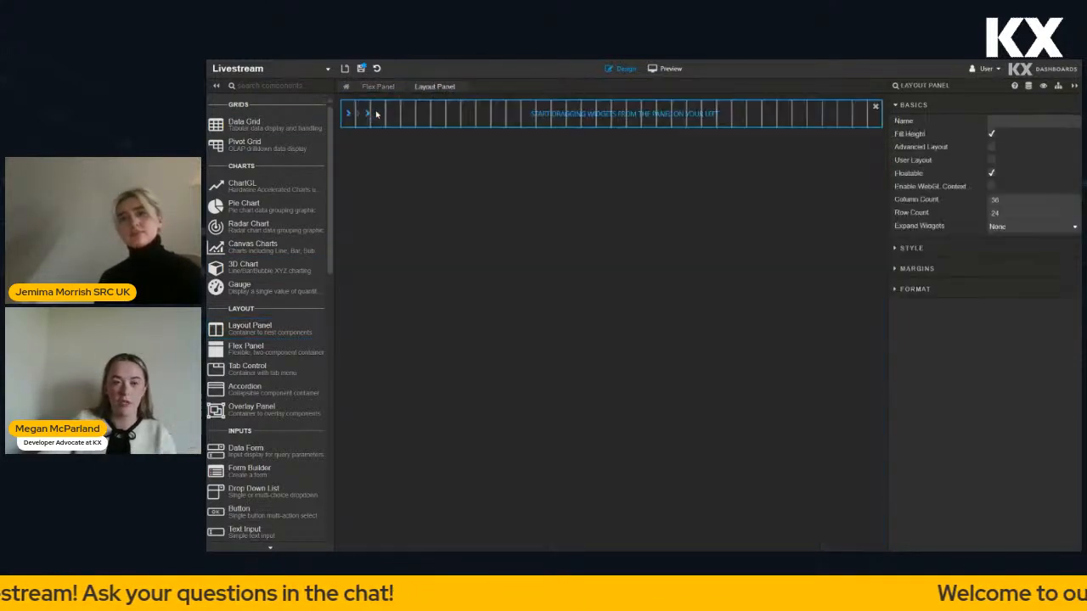
{"action": "left_click", "coordinate": [475, 175]}
{"action": "left_click", "coordinate": [490, 113]}
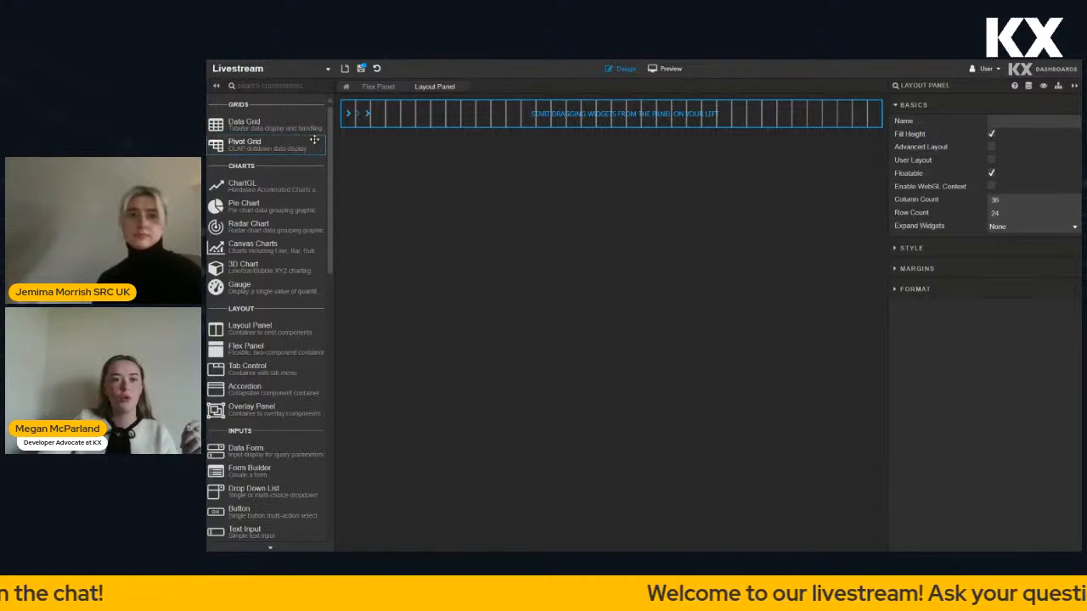
Find the Breadcrumbs component by searching for "bre", place it in the Layout Panel and clear the search
{"action": "left_click", "coordinate": [294, 88]}
{"action": "type", "text": "bre"}
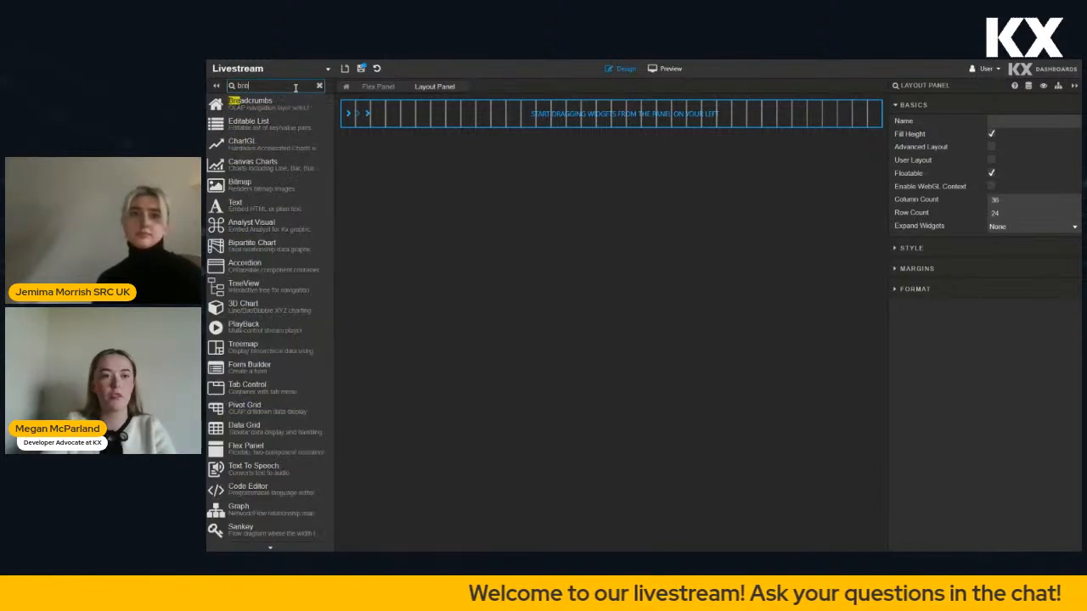
{"action": "left_click_drag", "start_coordinate": [287, 105], "coordinate": [362, 110]}
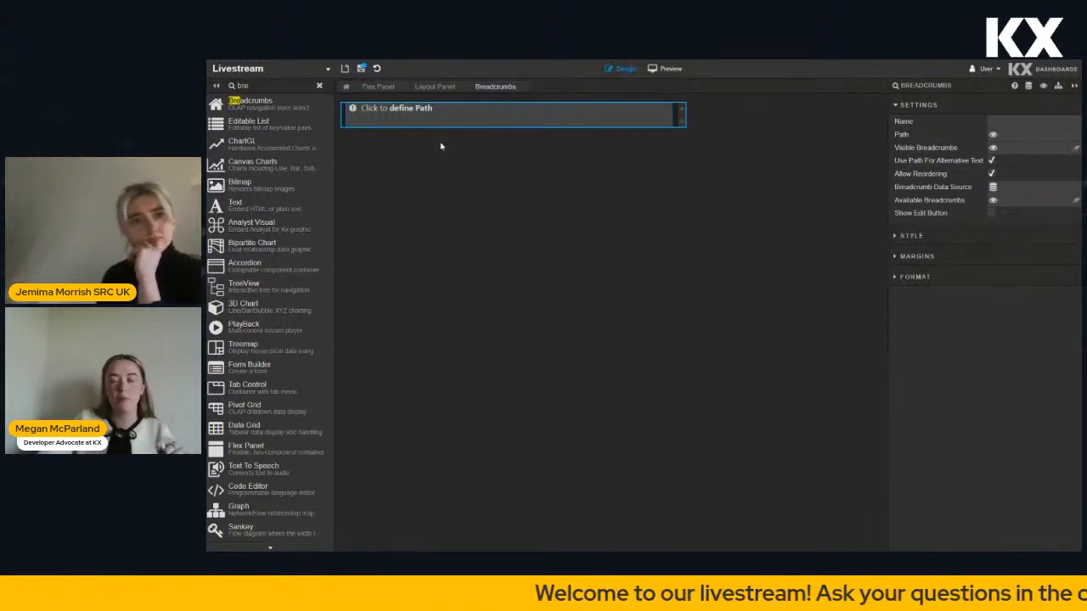
{"action": "left_click", "coordinate": [438, 220]}
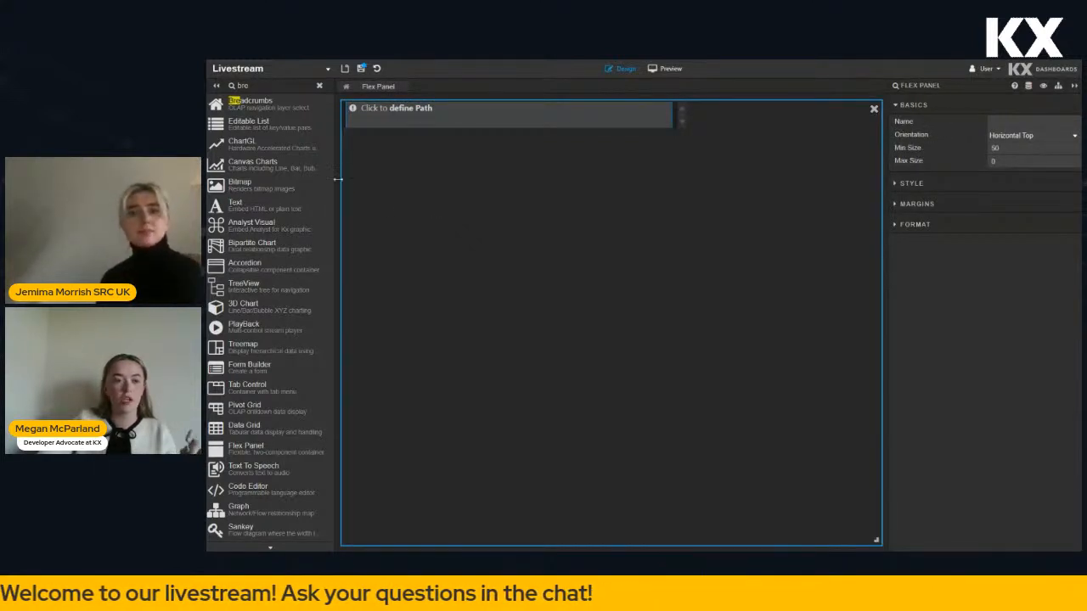
{"action": "left_click", "coordinate": [319, 86]}
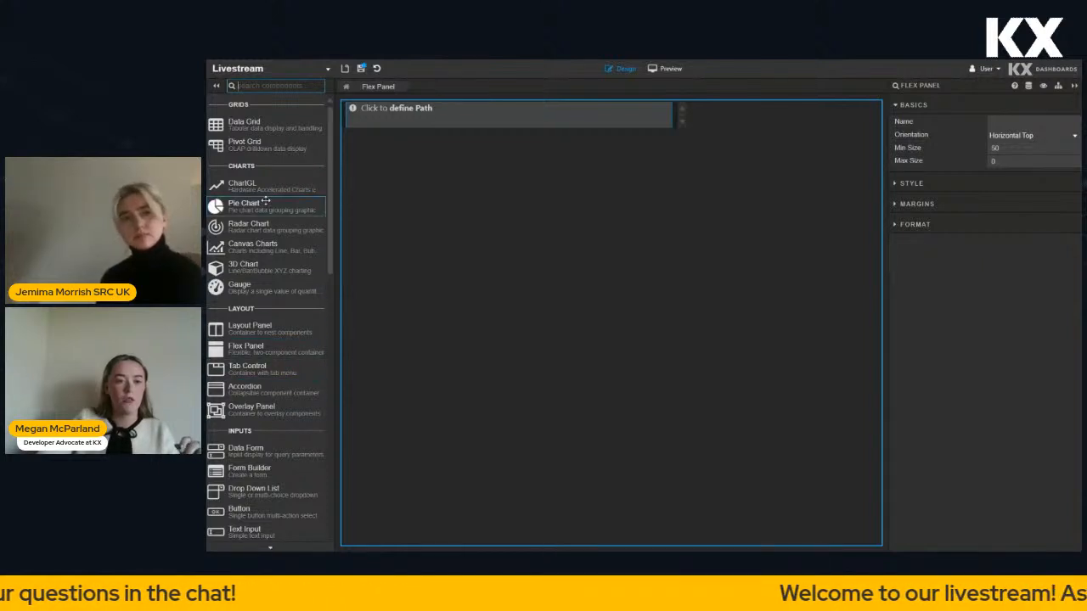
Place a Layout Panel in the lower section of the Flex Panel and add a Pivot Grid inside it
{"action": "left_click_drag", "start_coordinate": [265, 329], "coordinate": [409, 226]}
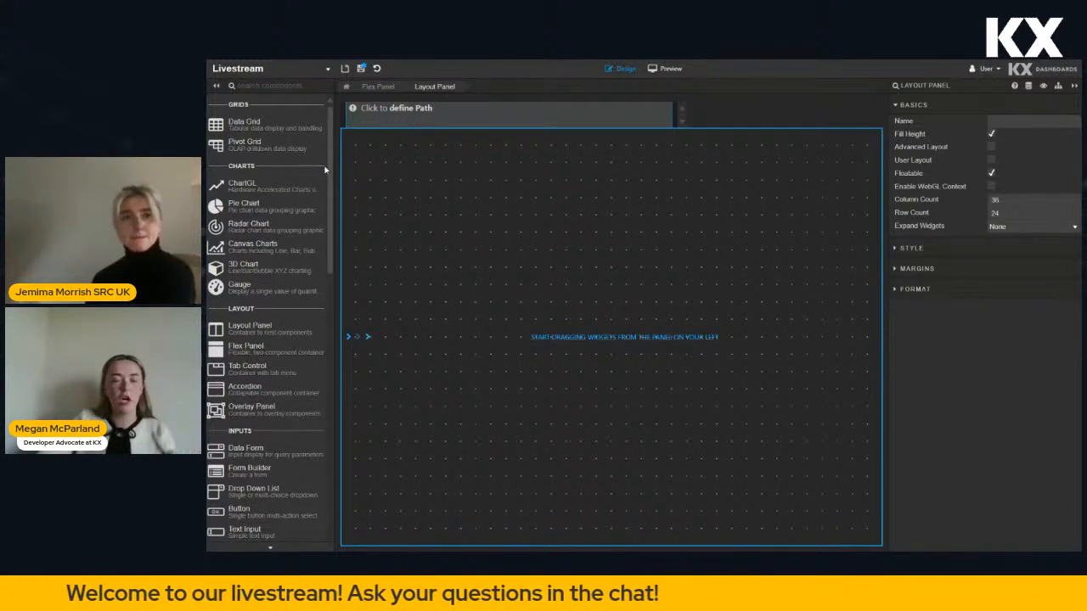
{"action": "left_click_drag", "start_coordinate": [255, 147], "coordinate": [535, 263]}
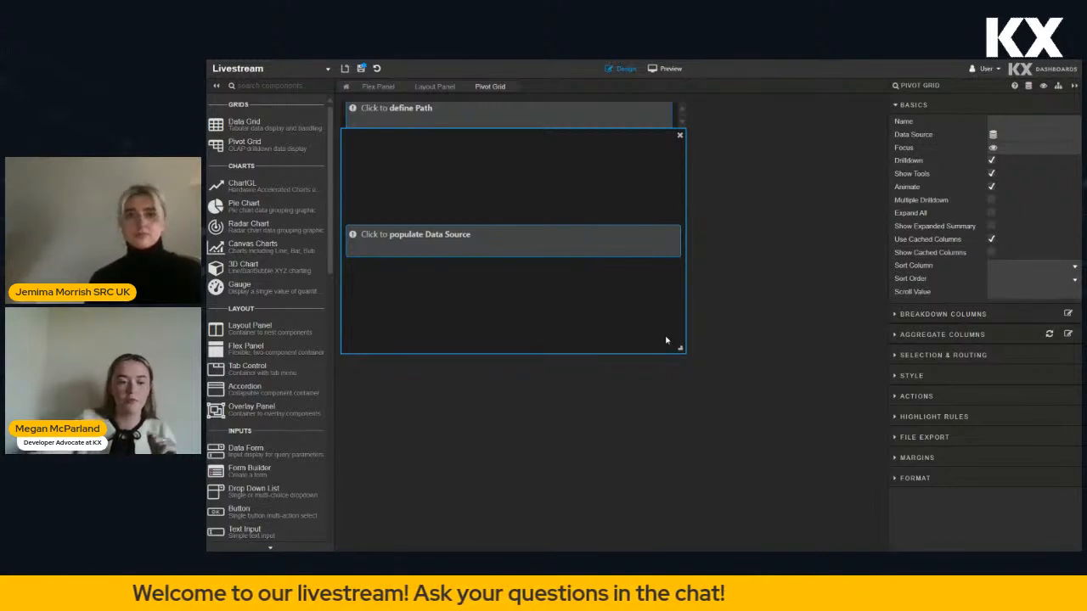
Open the quoteStatistics data source for the Pivot Grid and link its breakdown columns to the breakdown view state
{"action": "left_click", "coordinate": [512, 247]}
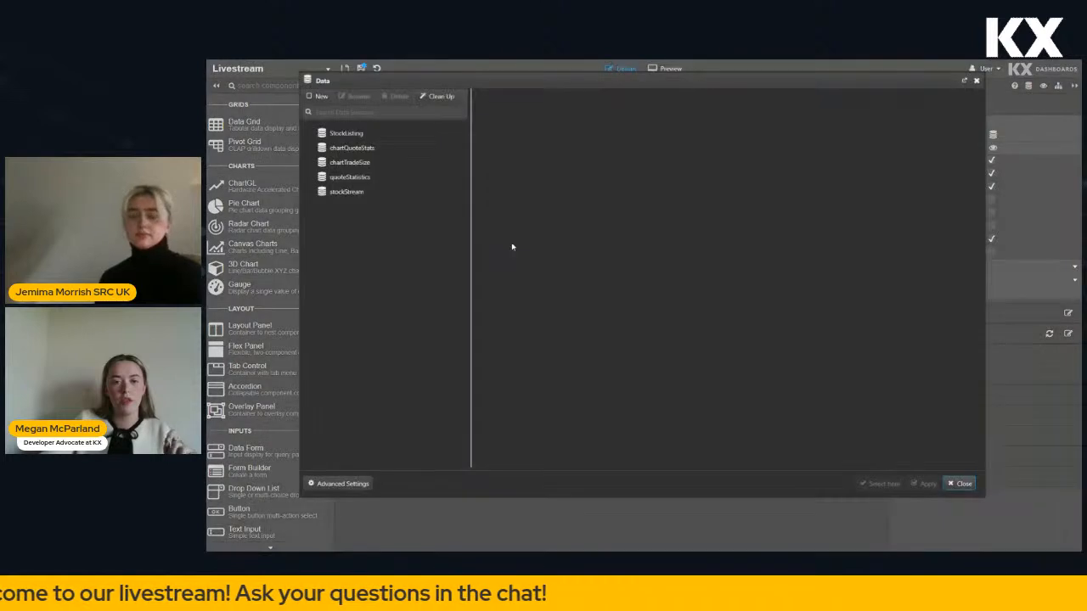
{"action": "left_click", "coordinate": [381, 180]}
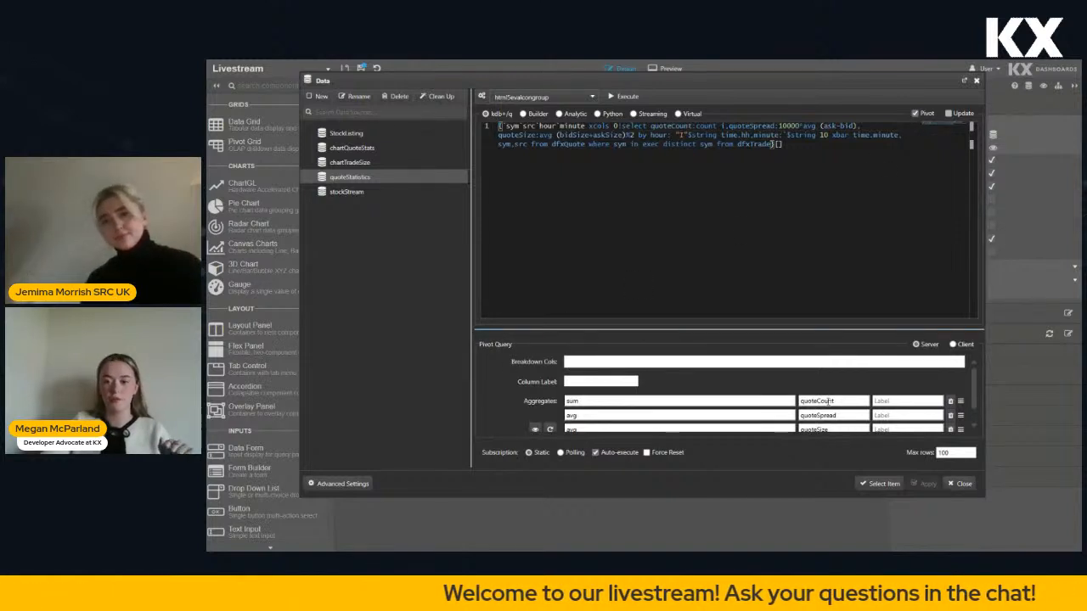
{"action": "left_click", "coordinate": [677, 363]}
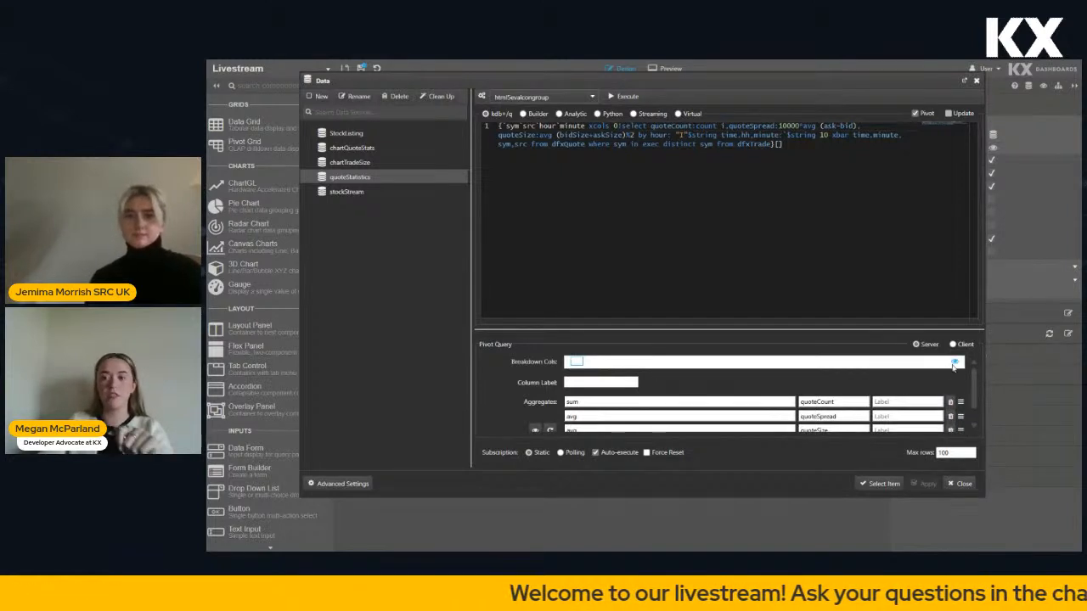
{"action": "left_click", "coordinate": [954, 362]}
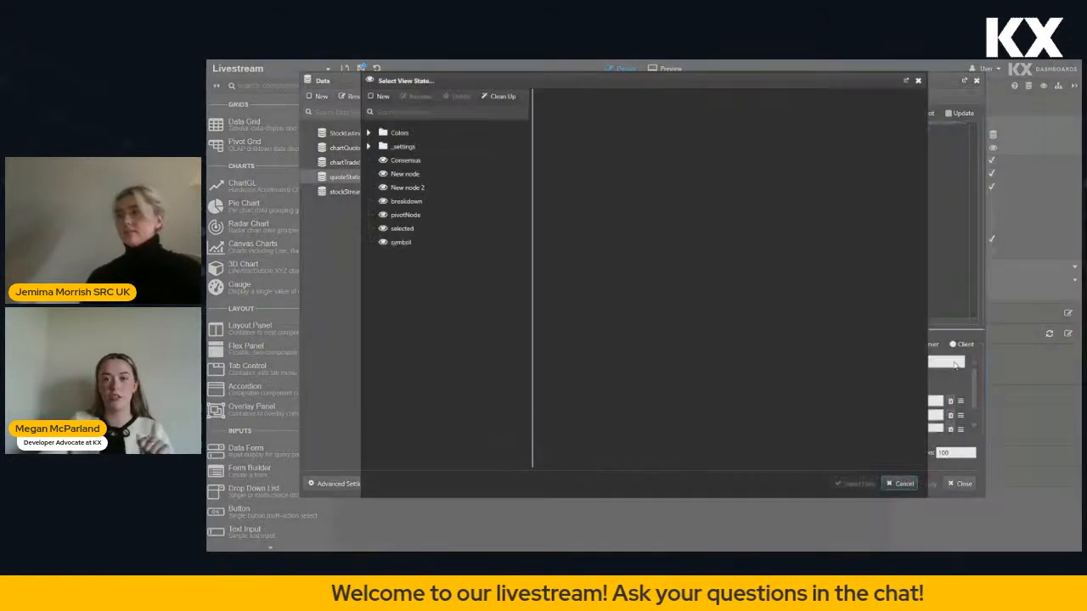
{"action": "left_click", "coordinate": [445, 202]}
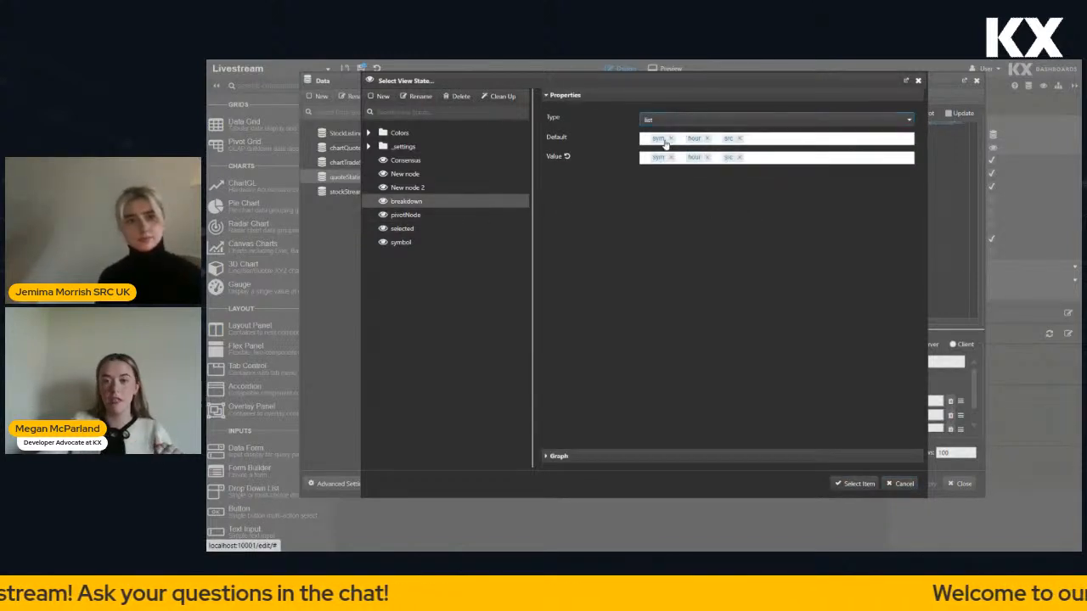
{"action": "left_click", "coordinate": [852, 484]}
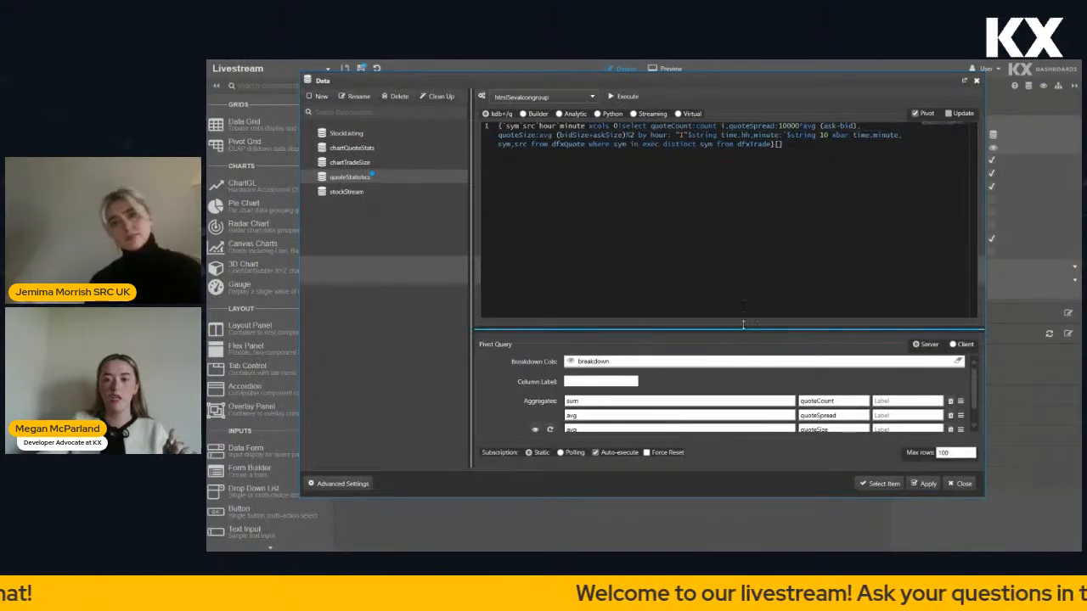
Execute the quoteStatistics pivot query, apply the change and assign it as the Pivot Grid's data source
{"action": "left_click_drag", "start_coordinate": [743, 323], "coordinate": [743, 270]}
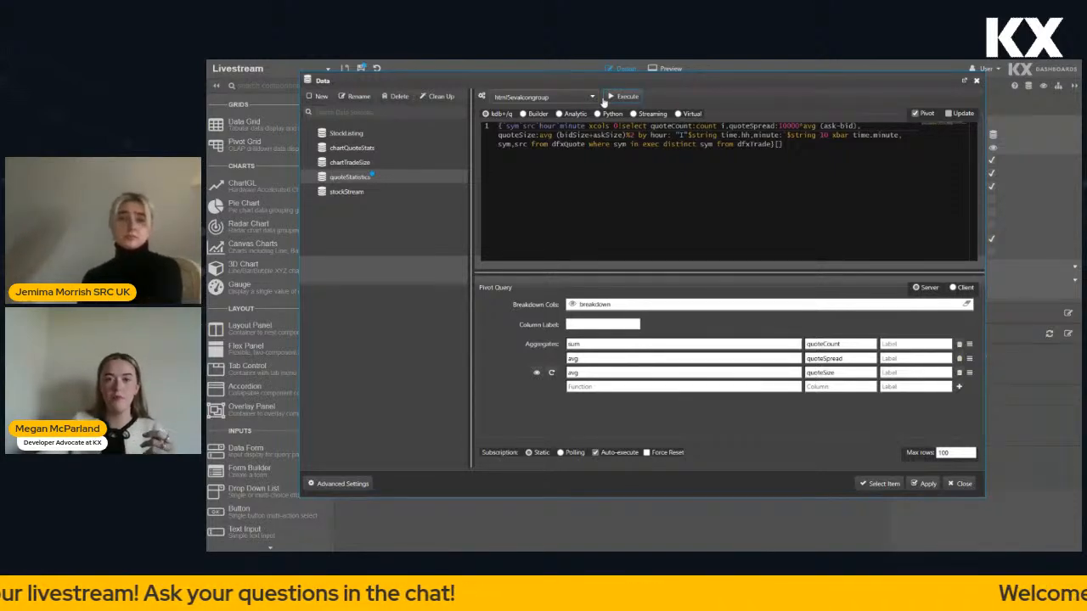
{"action": "left_click", "coordinate": [624, 98]}
{"action": "left_click", "coordinate": [925, 483]}
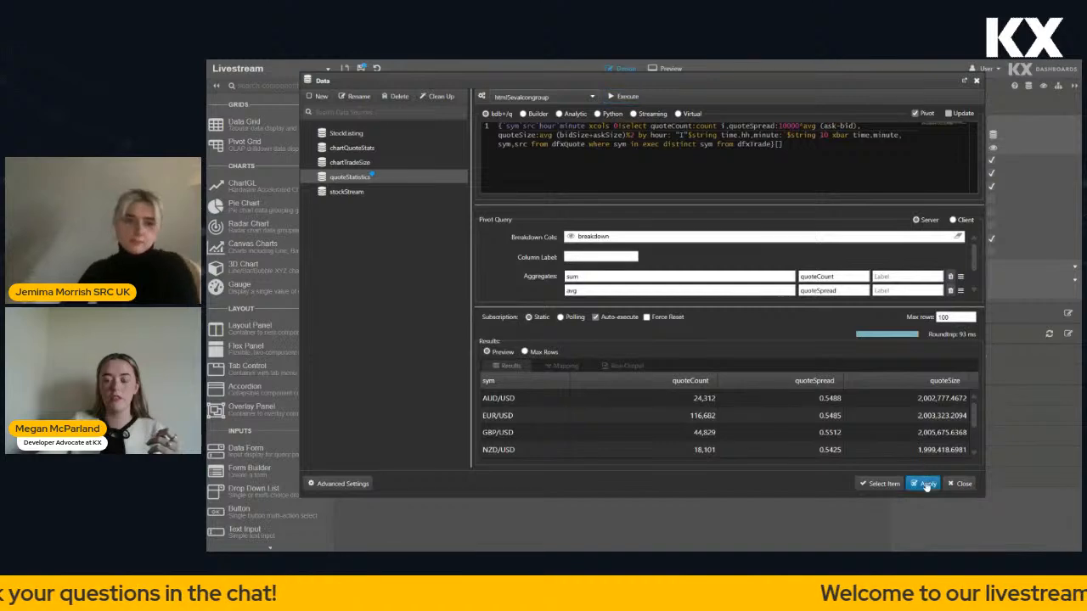
{"action": "left_click", "coordinate": [883, 484]}
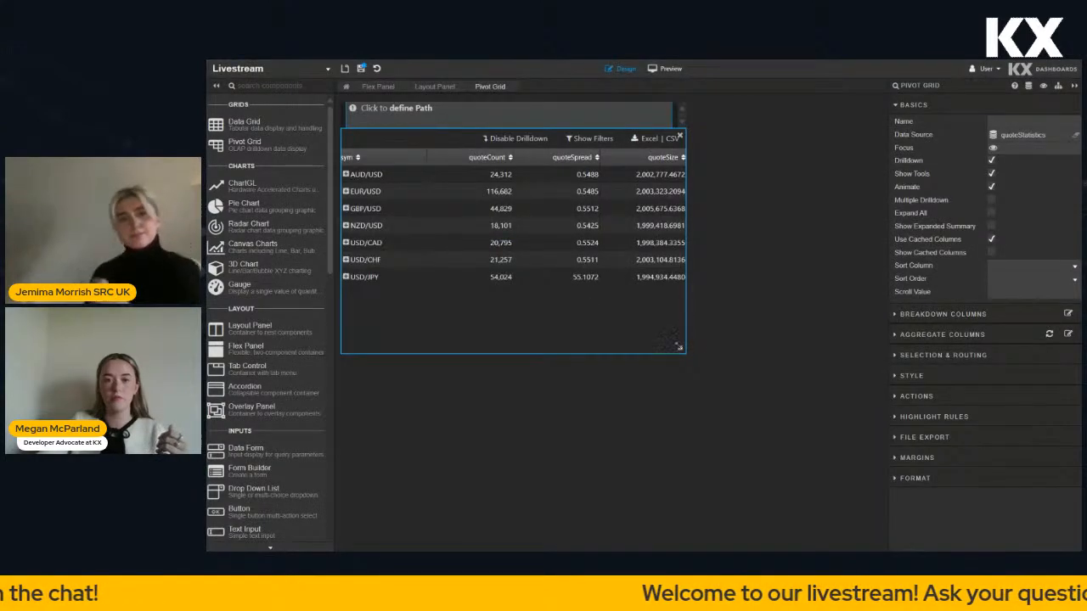
Make the Pivot Grid slightly wider and shorter, and link its Focus property to the pivotNode view state
{"action": "left_click_drag", "start_coordinate": [679, 338], "coordinate": [700, 317]}
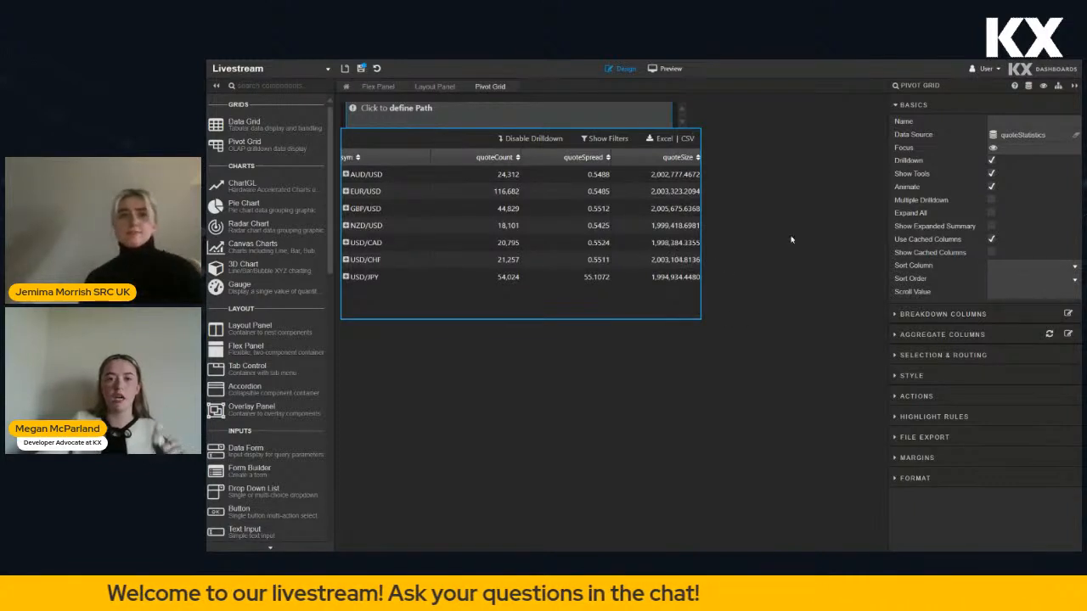
{"action": "left_click", "coordinate": [1007, 149]}
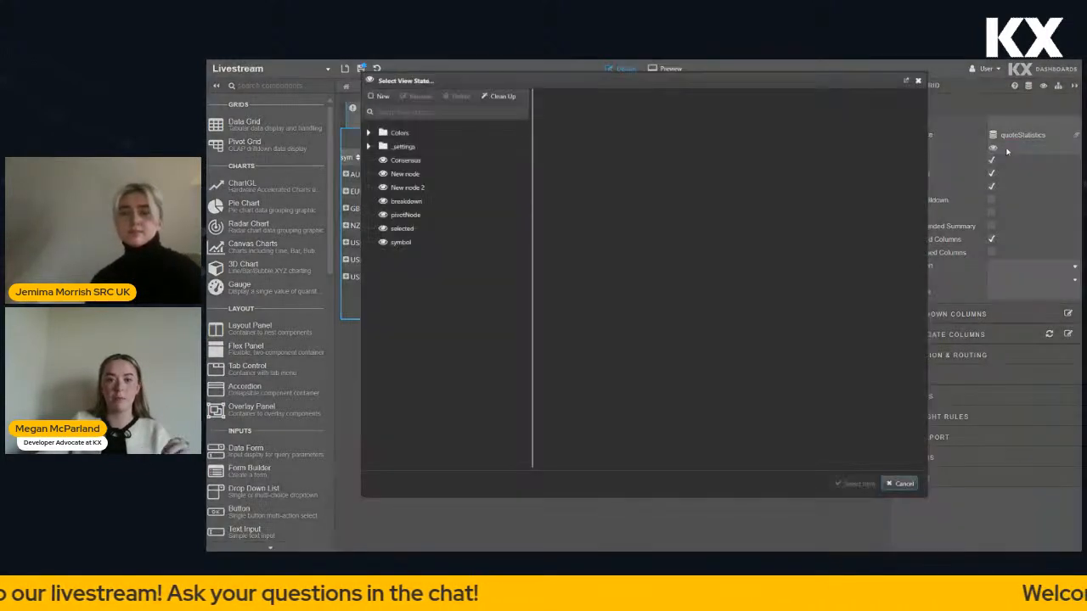
{"action": "left_click", "coordinate": [427, 216]}
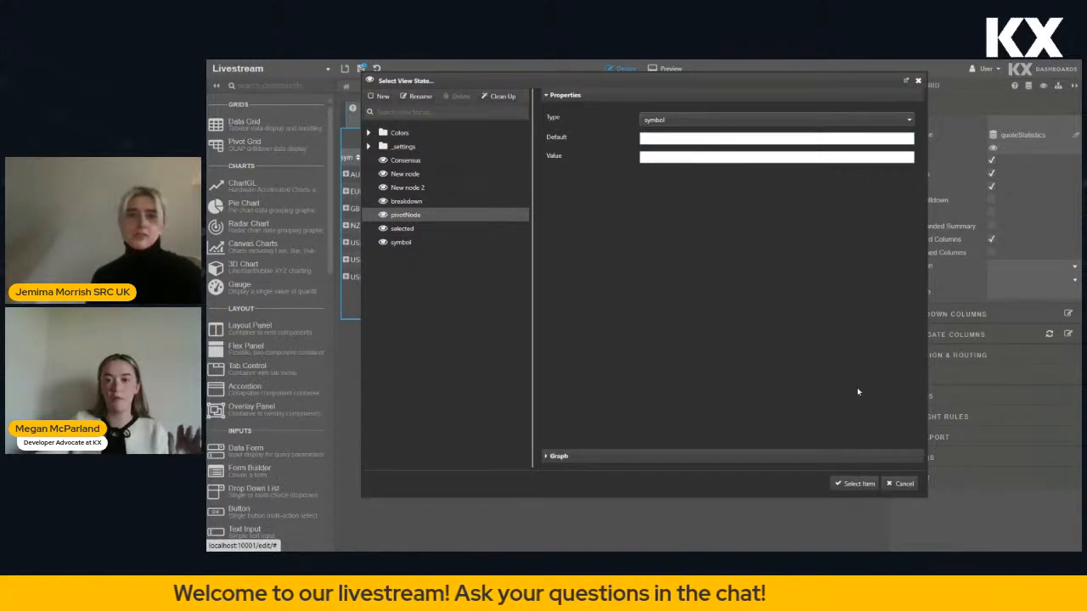
{"action": "left_click", "coordinate": [854, 483]}
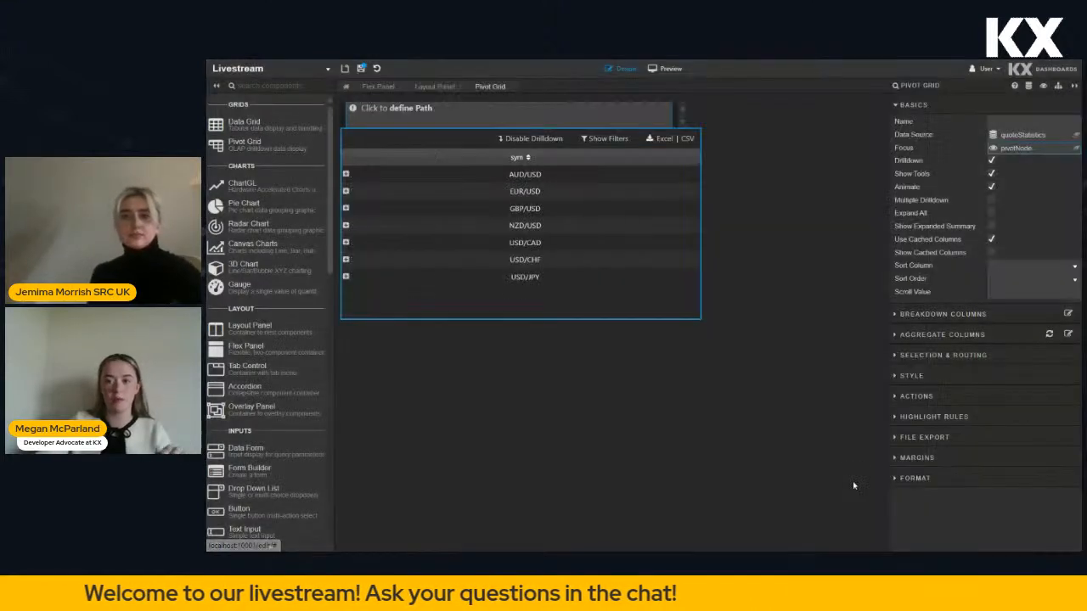
{"action": "left_click", "coordinate": [742, 281]}
{"action": "left_click", "coordinate": [604, 229]}
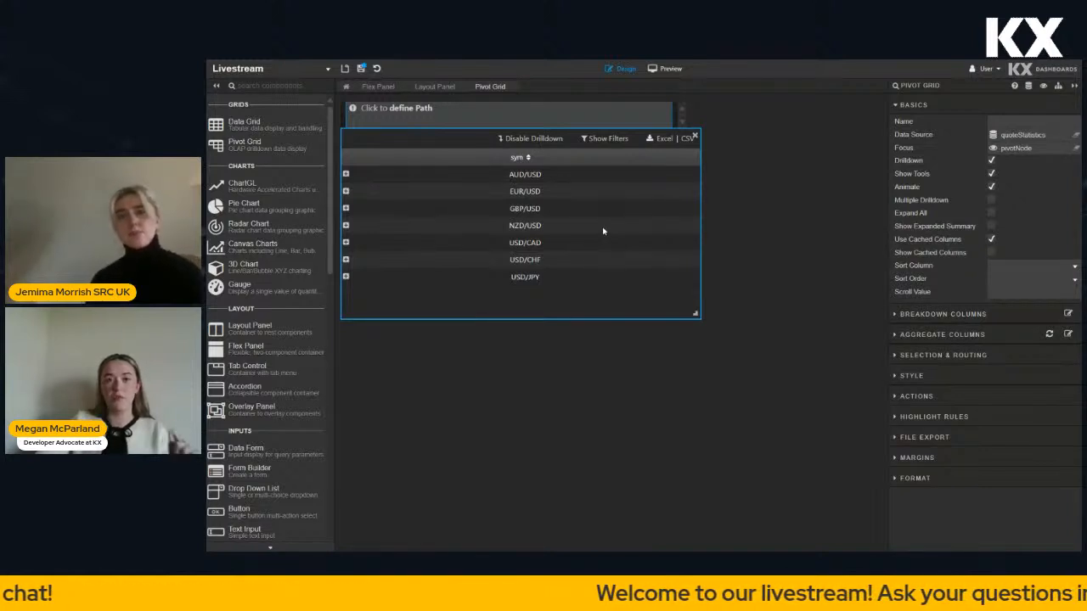
Link the Path of the Breadcrumbs component to the pivotNode view state
{"action": "left_click", "coordinate": [524, 111]}
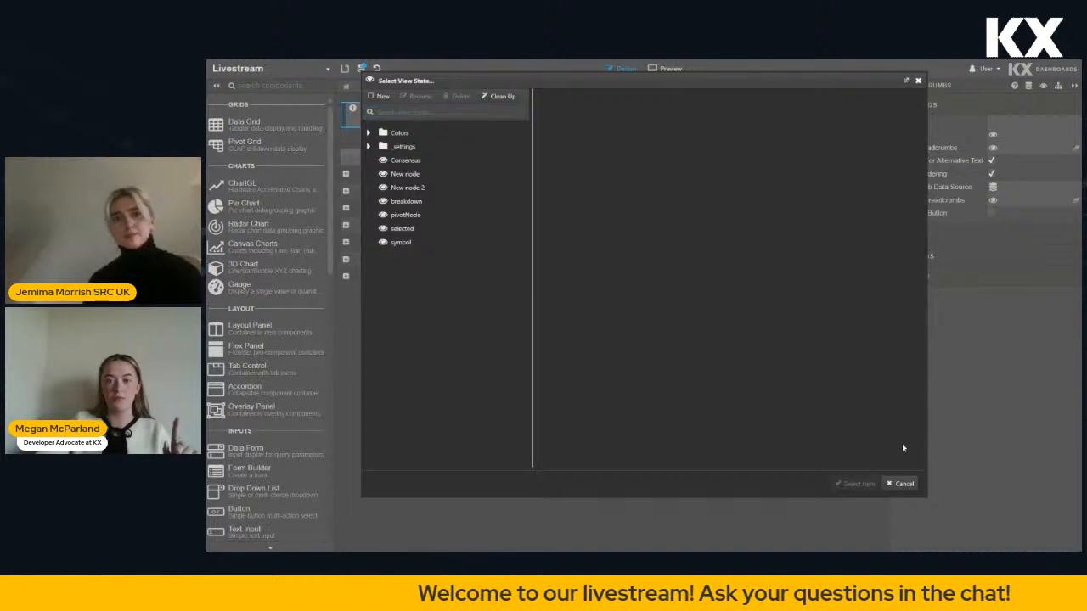
{"action": "left_click", "coordinate": [902, 484]}
{"action": "left_click", "coordinate": [524, 111]}
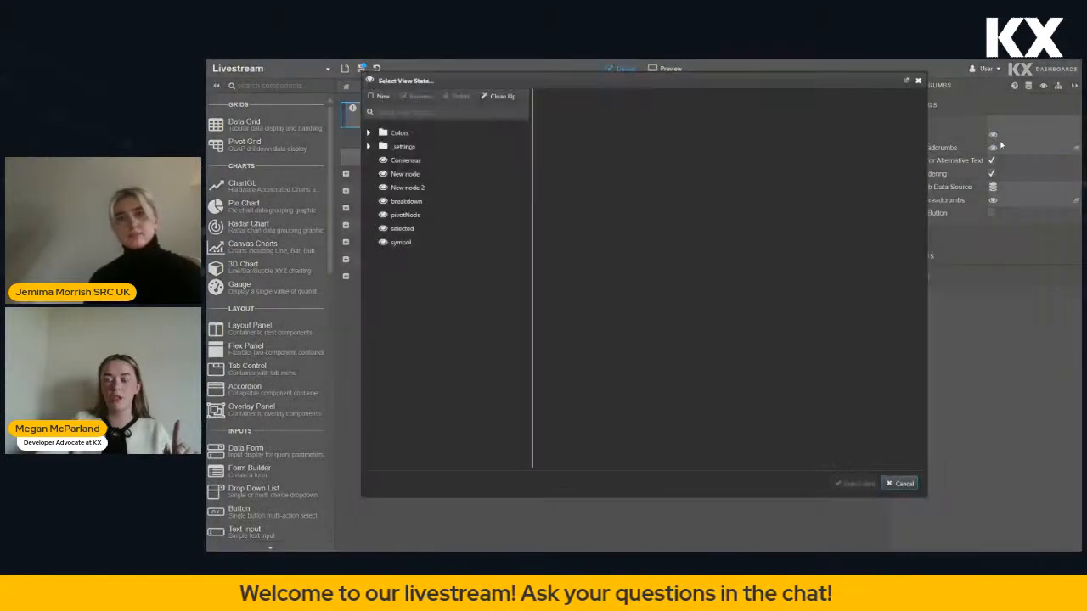
{"action": "left_click", "coordinate": [434, 217]}
{"action": "left_click", "coordinate": [856, 483]}
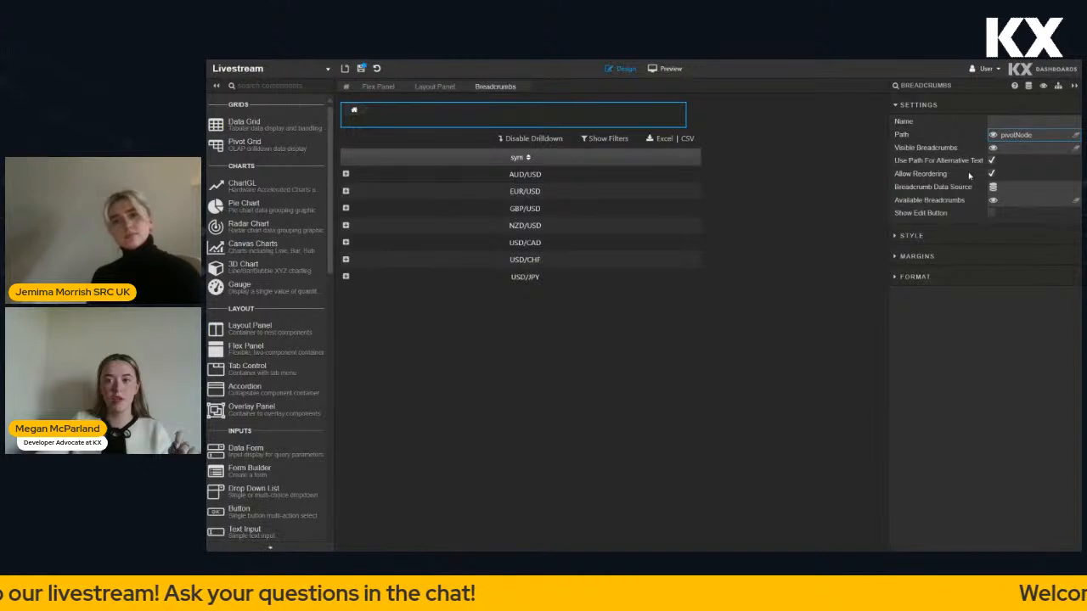
Link the Visible Breadcrumbs property of the Breadcrumbs component to the breakdown view state
{"action": "left_click", "coordinate": [1014, 146]}
{"action": "left_click", "coordinate": [439, 203]}
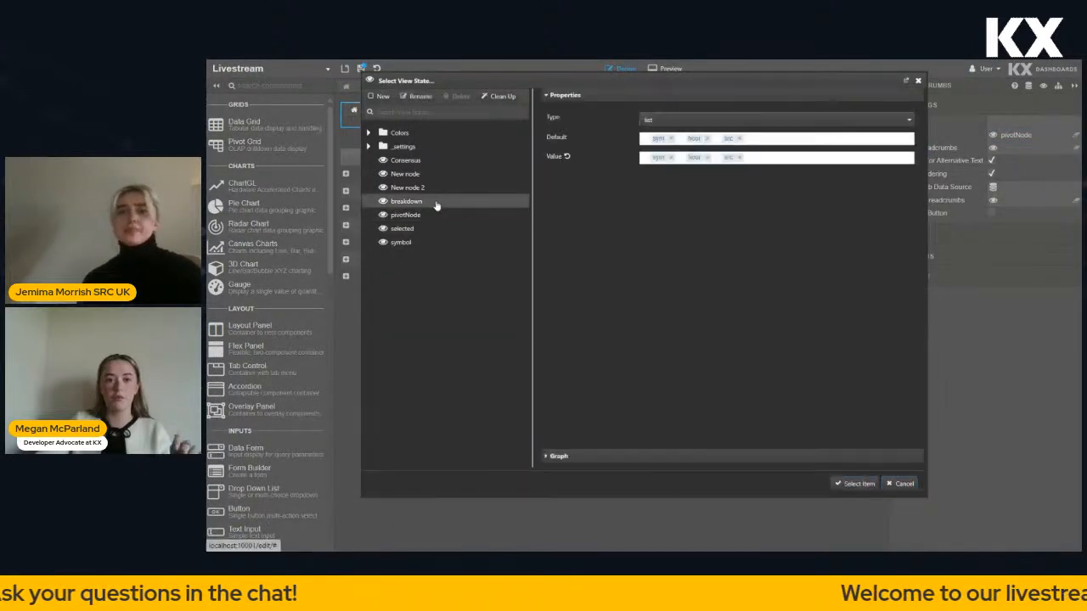
{"action": "left_click", "coordinate": [842, 483]}
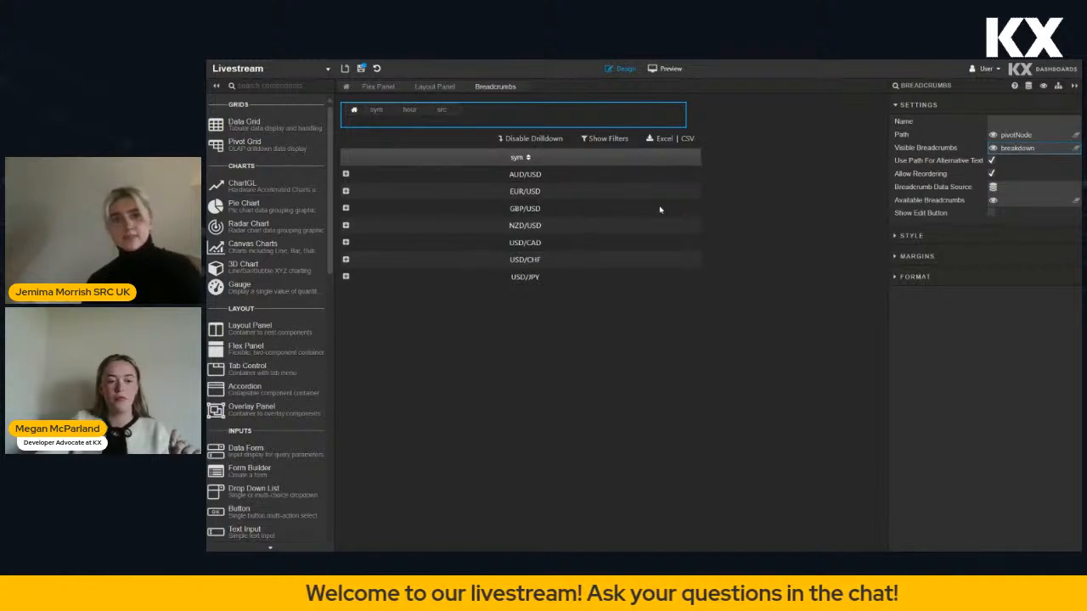
Narrow the Pivot Grid, find the Tab Control by searching for "tab" and place it to the right of the grid
{"action": "left_click", "coordinate": [699, 224]}
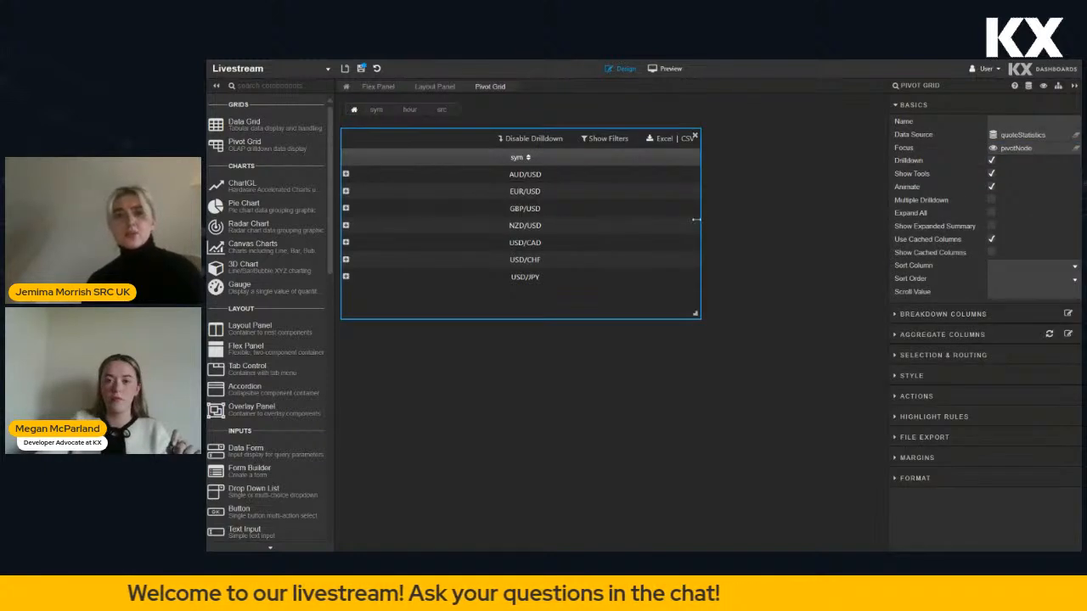
{"action": "left_click_drag", "start_coordinate": [696, 219], "coordinate": [654, 220]}
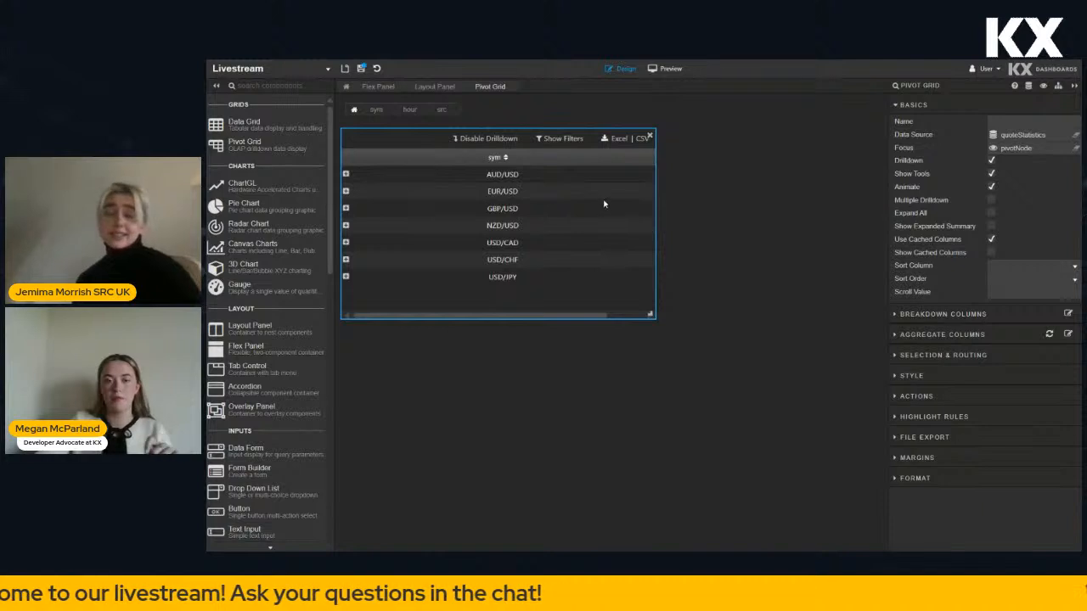
{"action": "left_click", "coordinate": [284, 86]}
{"action": "type", "text": "t"}
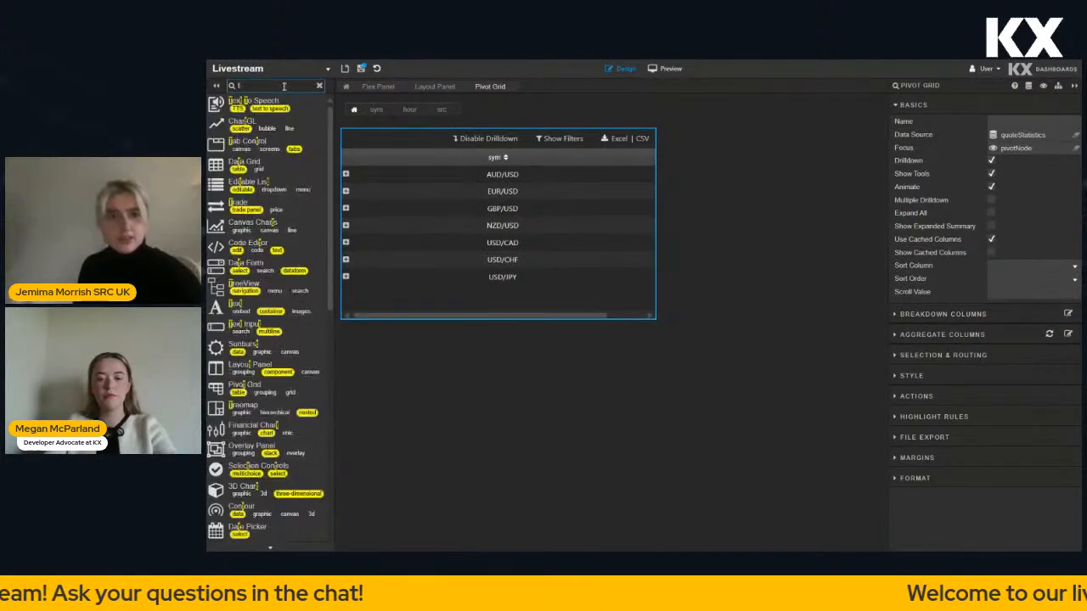
{"action": "type", "text": "ab"}
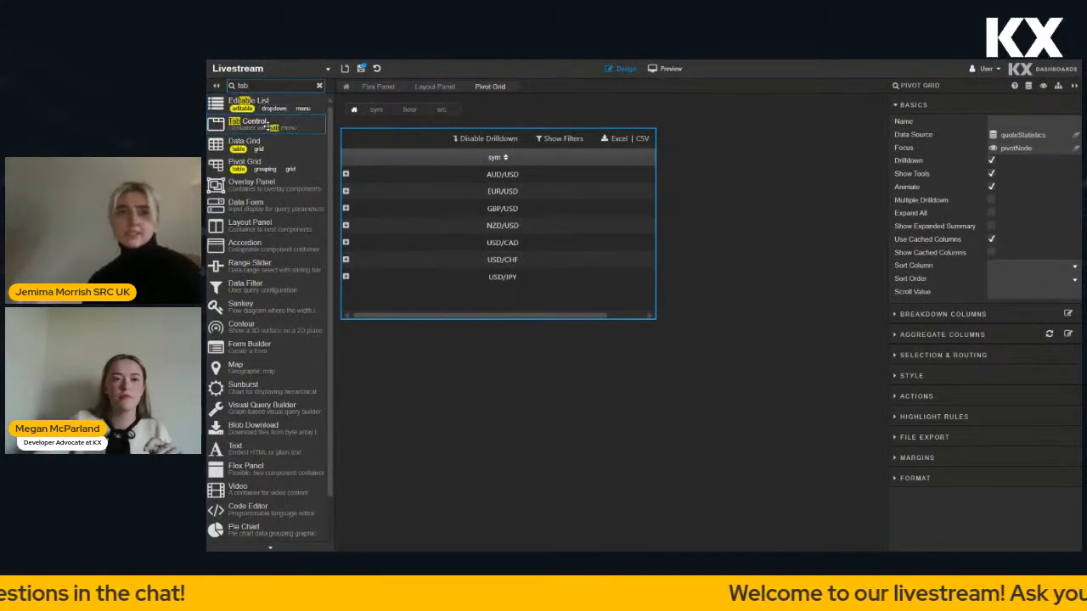
{"action": "left_click_drag", "start_coordinate": [268, 125], "coordinate": [641, 162]}
Adjust the Tab Control so it fills the remaining width between the Pivot Grid and the canvas's right edge
{"action": "left_click", "coordinate": [646, 170]}
{"action": "left_click", "coordinate": [698, 175]}
{"action": "left_click_drag", "start_coordinate": [713, 176], "coordinate": [699, 176]}
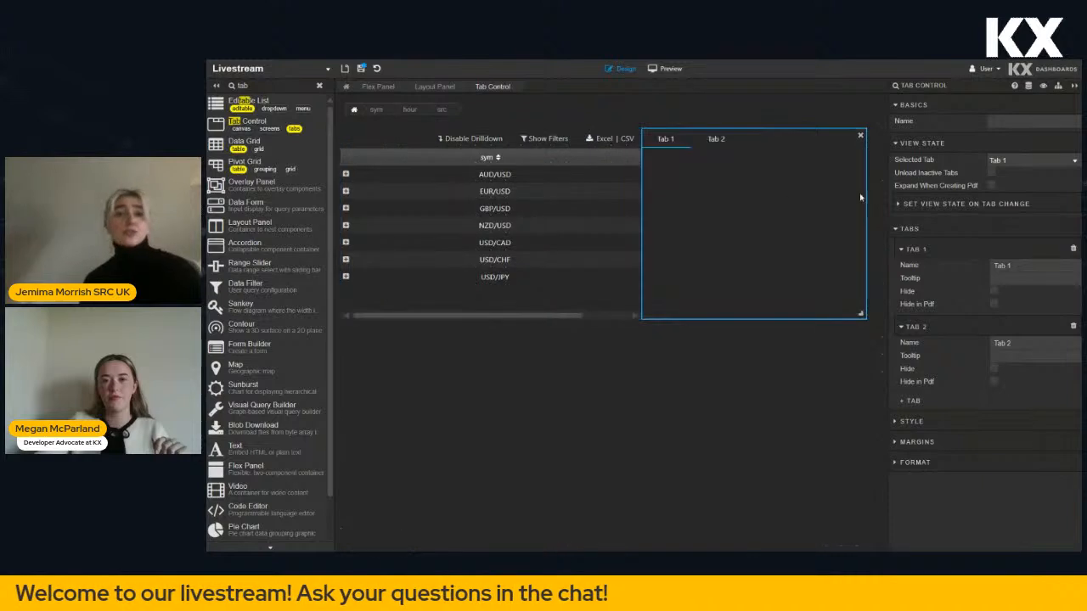
{"action": "left_click_drag", "start_coordinate": [866, 192], "coordinate": [881, 192]}
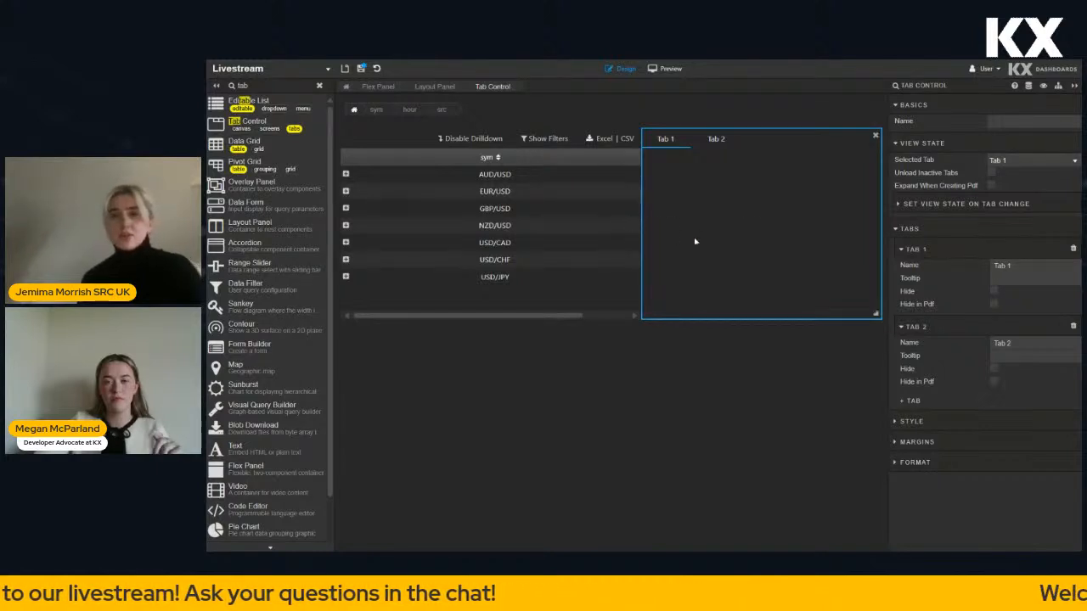
Name the Tab Control MarketDataView
{"action": "left_click", "coordinate": [1012, 123]}
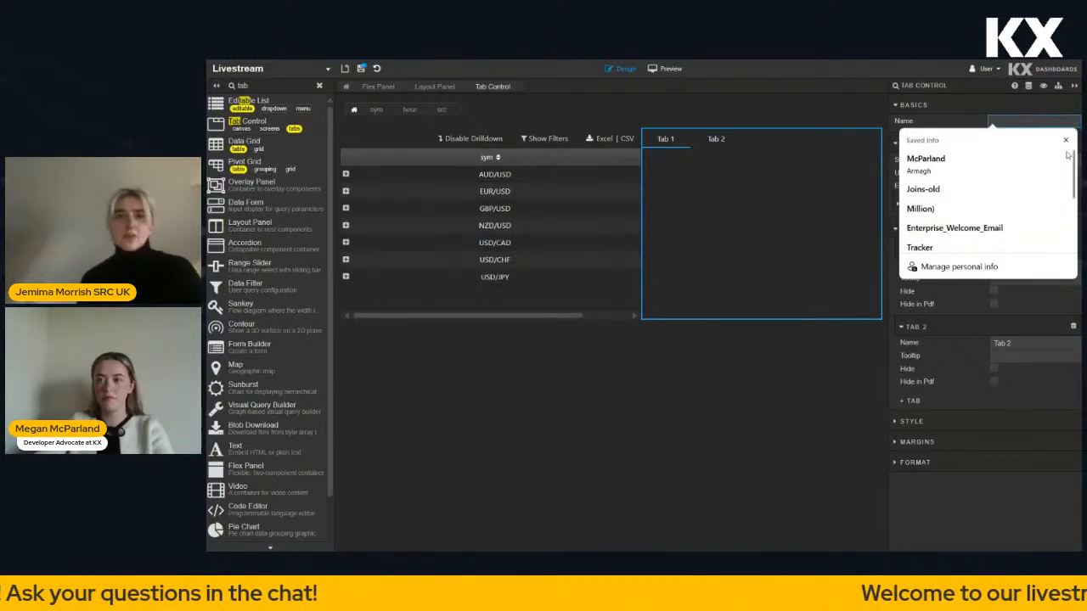
{"action": "left_click", "coordinate": [1002, 122]}
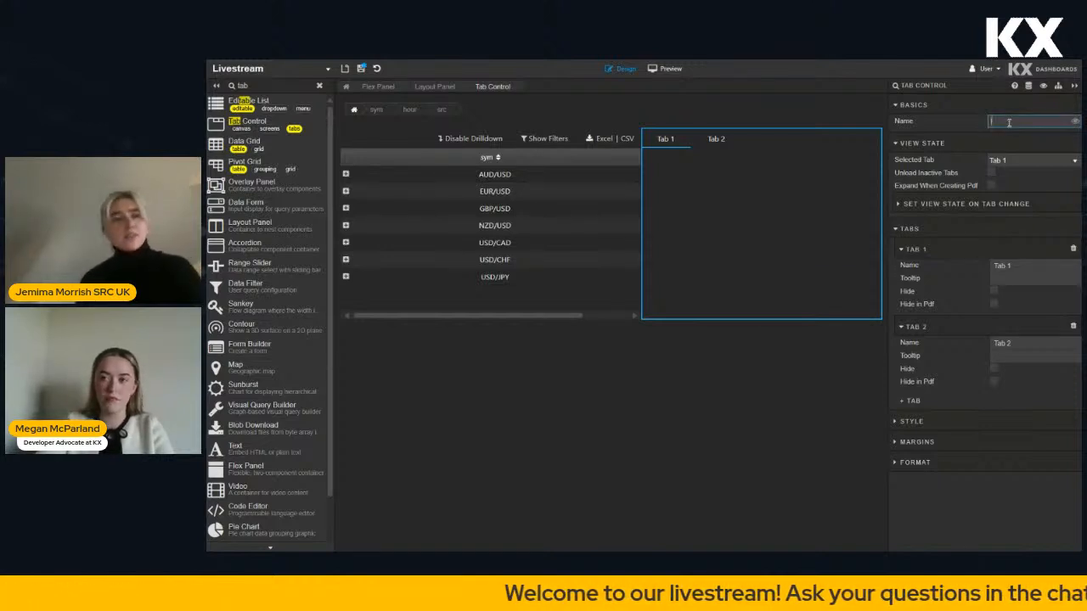
{"action": "type", "text": "Ma"}
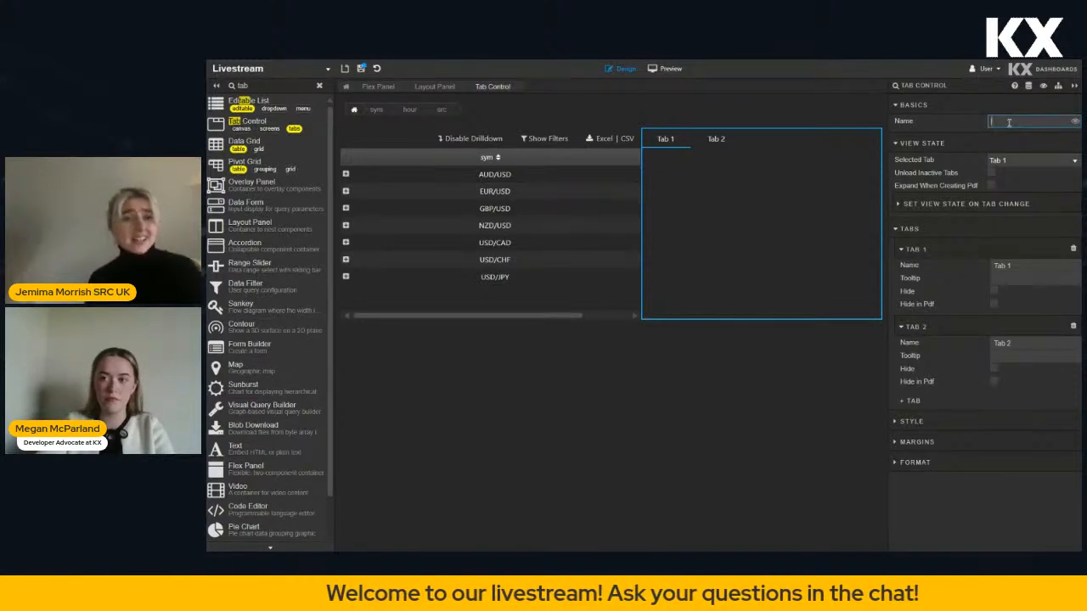
{"action": "type", "text": "rke"}
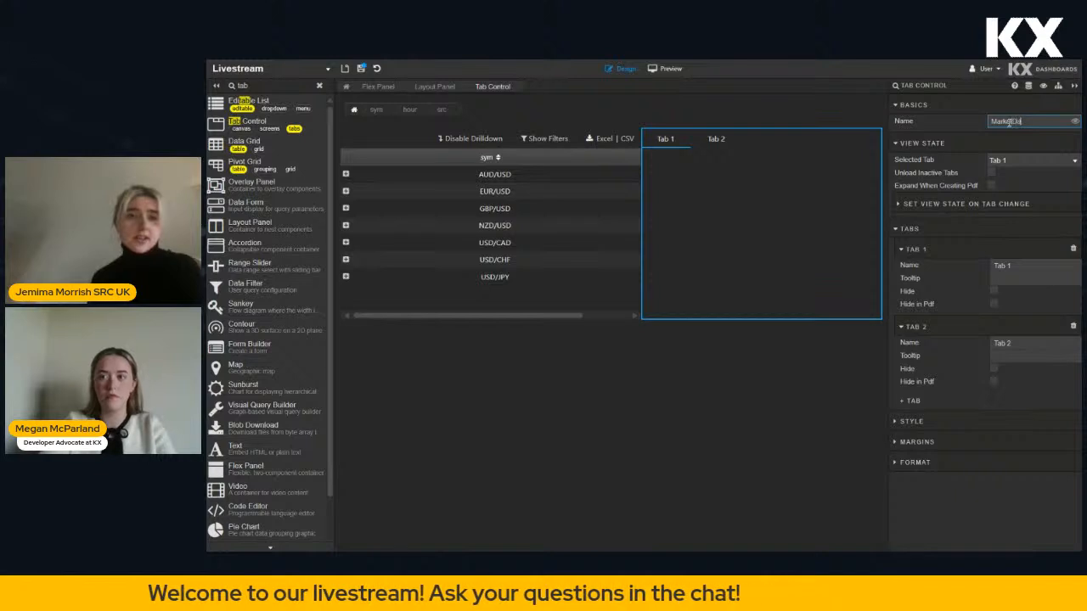
{"action": "type", "text": "tDataView"}
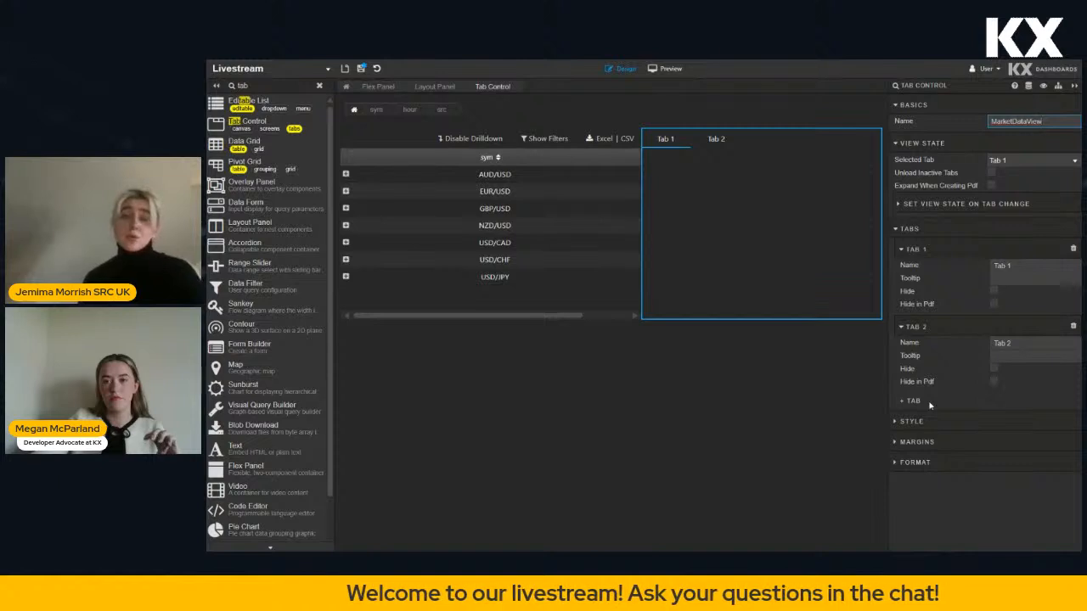
Rename the Tab Control's first tab as QuoteCount
{"action": "left_click", "coordinate": [987, 271]}
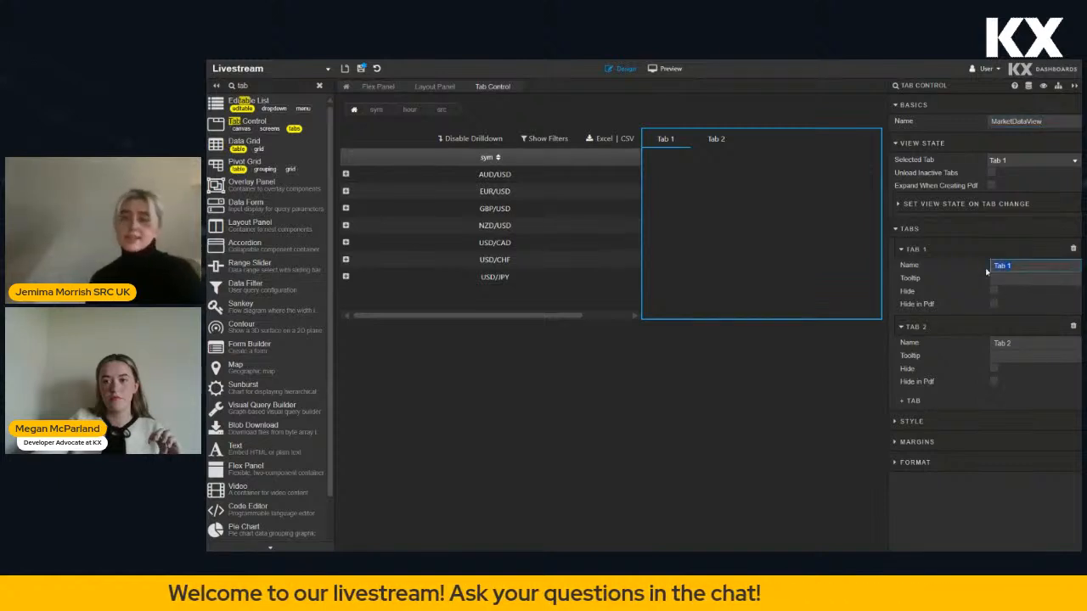
{"action": "type", "text": "Quote"}
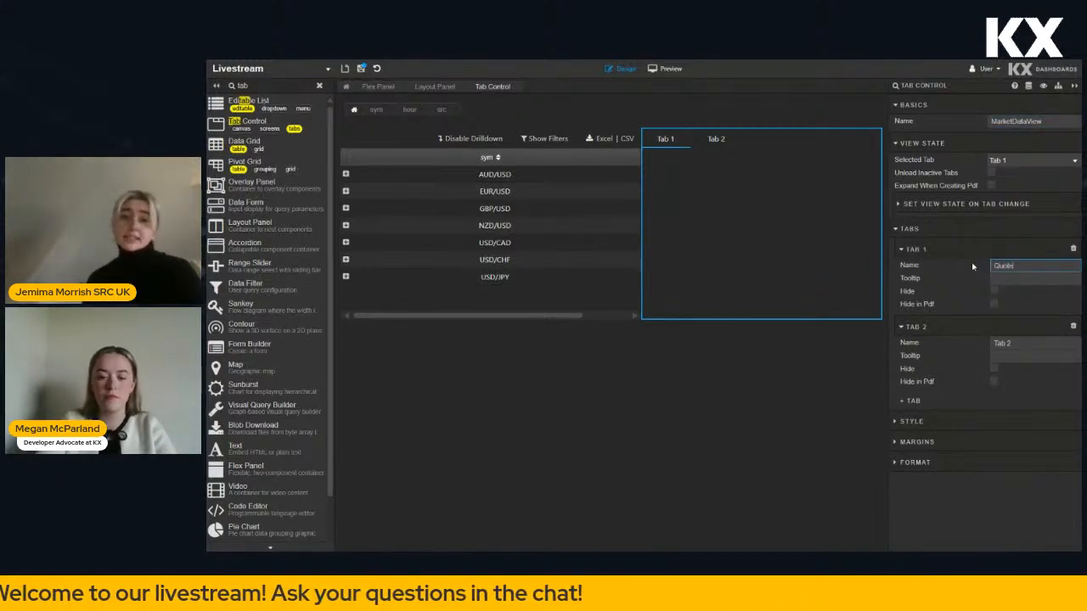
{"action": "type", "text": "Count"}
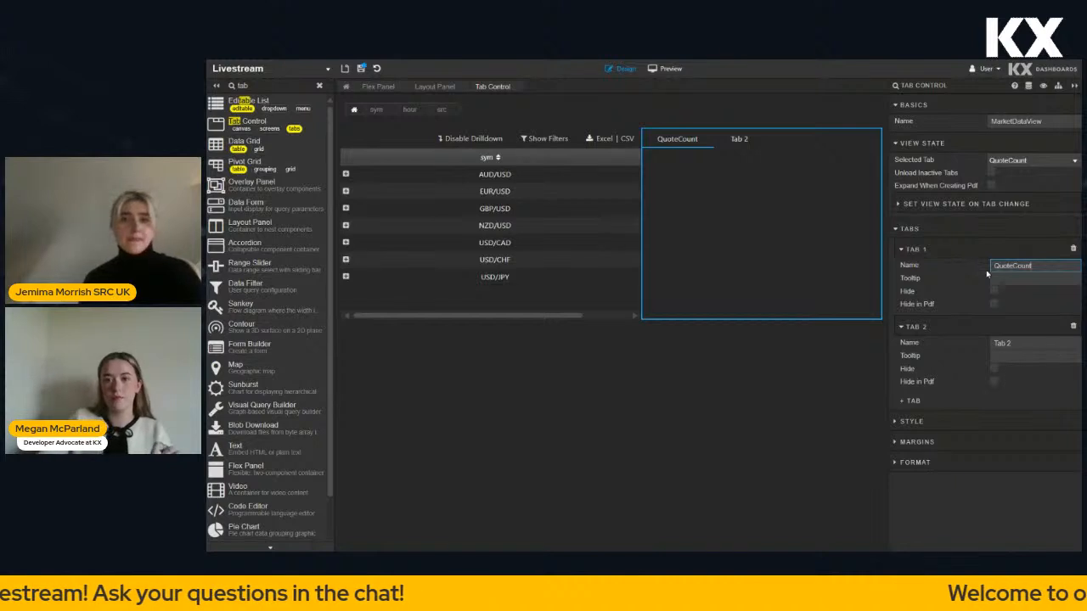
Correct the Tab Control's first tab name to Quote Count and rename the second tab as Trade Volume
{"action": "left_click", "coordinate": [1013, 265]}
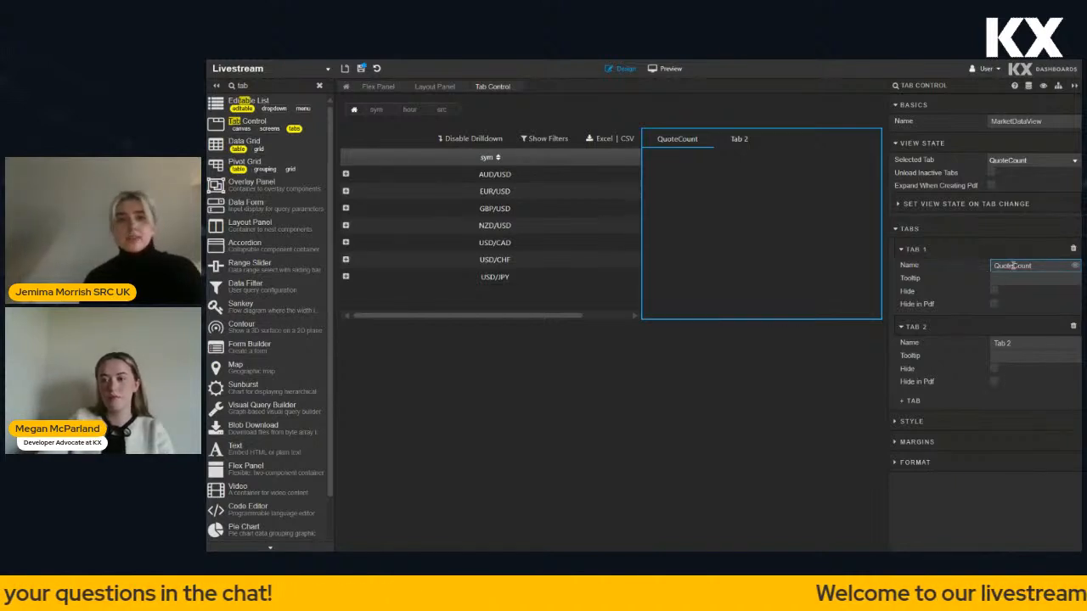
{"action": "triple_click", "coordinate": [1018, 344]}
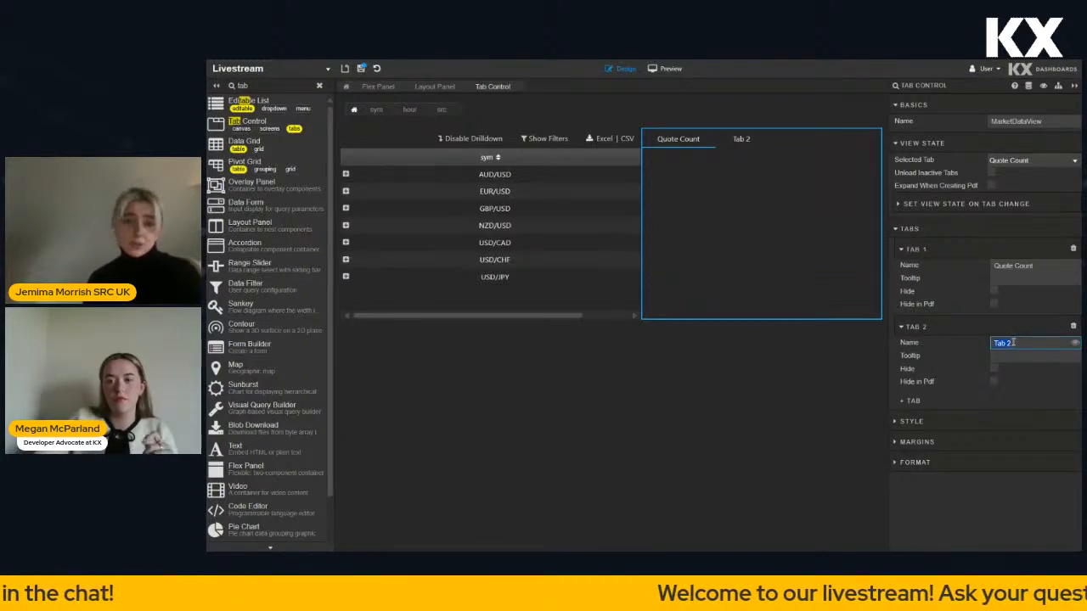
{"action": "key", "text": "BackSpace"}
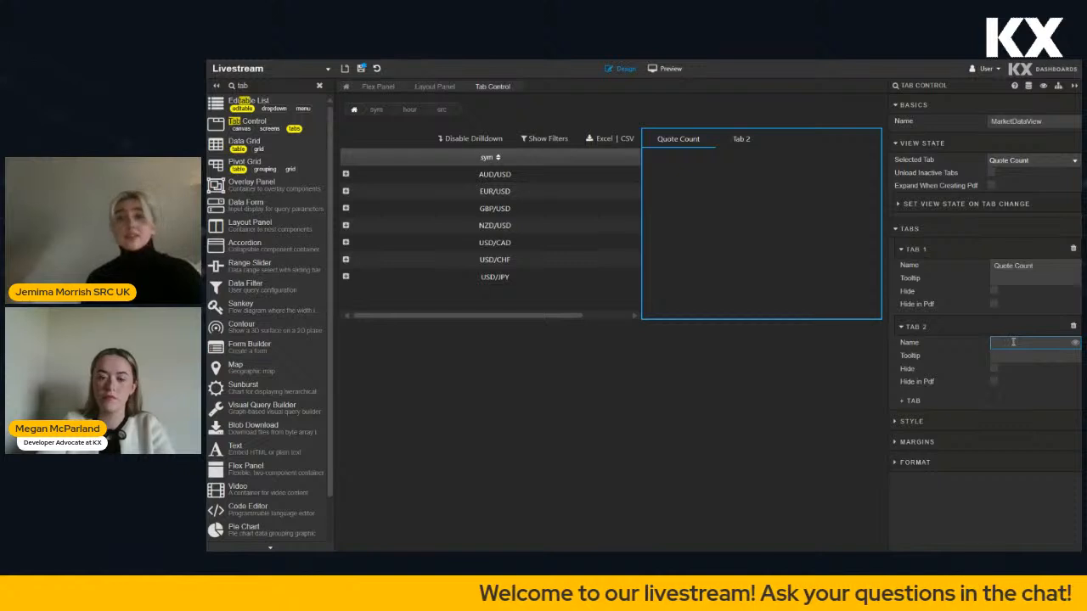
{"action": "type", "text": "R"}
{"action": "key", "text": "BackSpace"}
{"action": "type", "text": "Trad"}
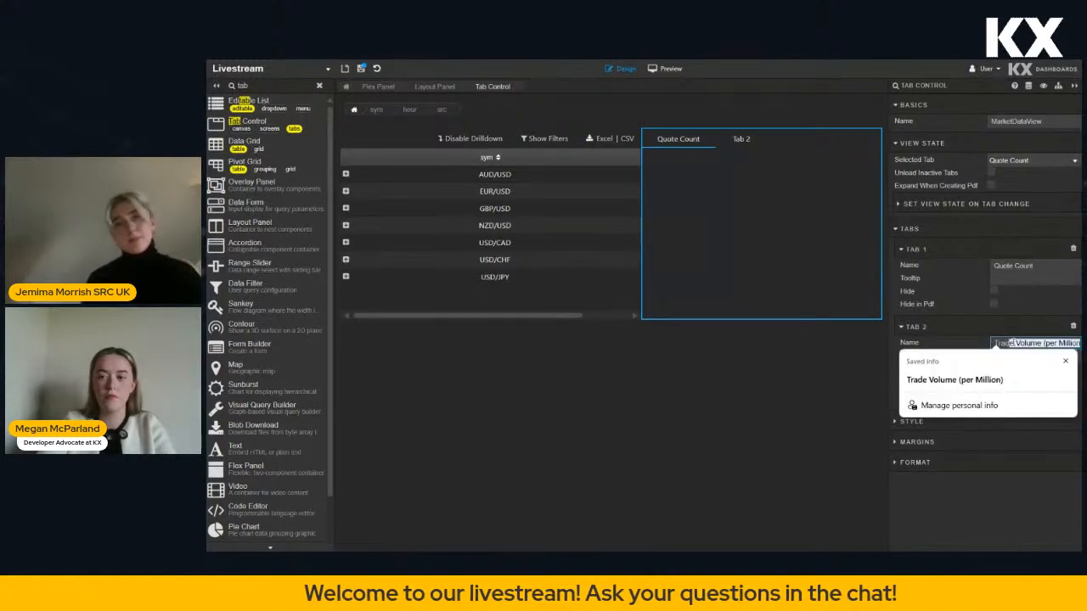
{"action": "type", "text": "e Volume"}
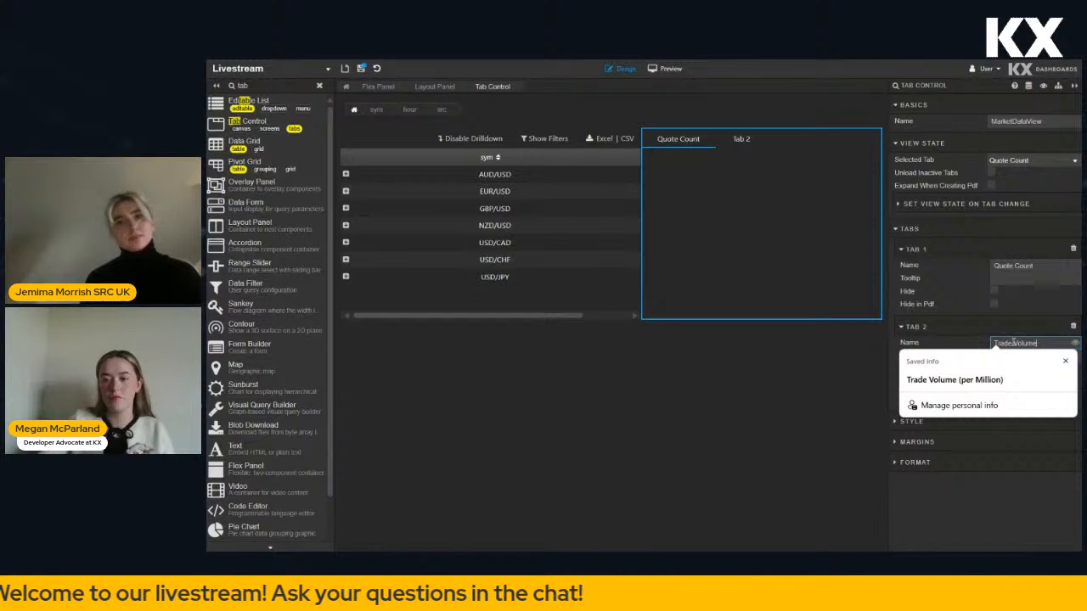
{"action": "left_click", "coordinate": [837, 359]}
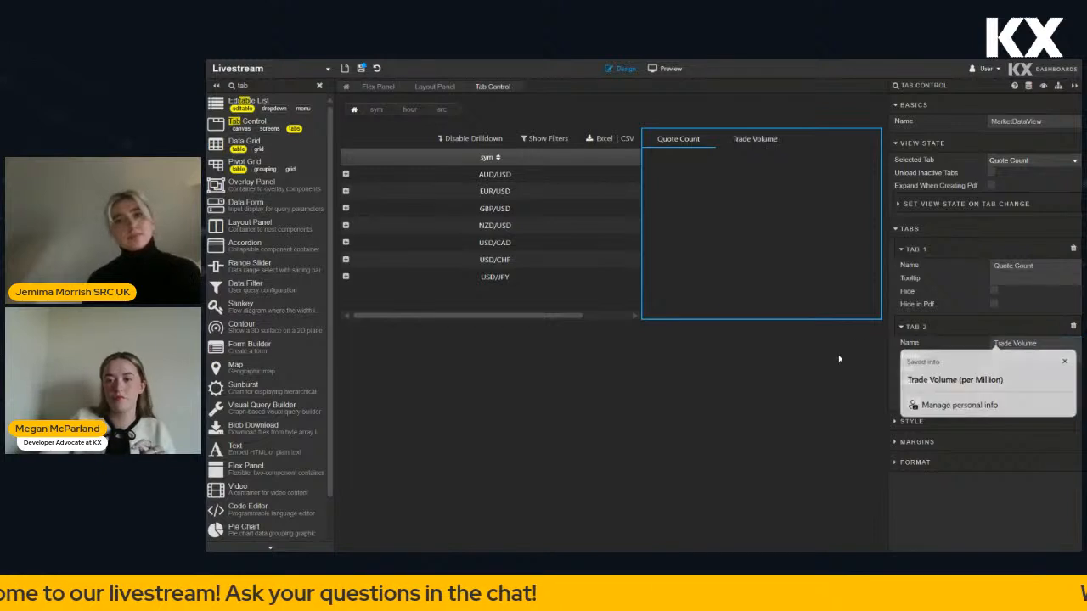
{"action": "left_click", "coordinate": [817, 263]}
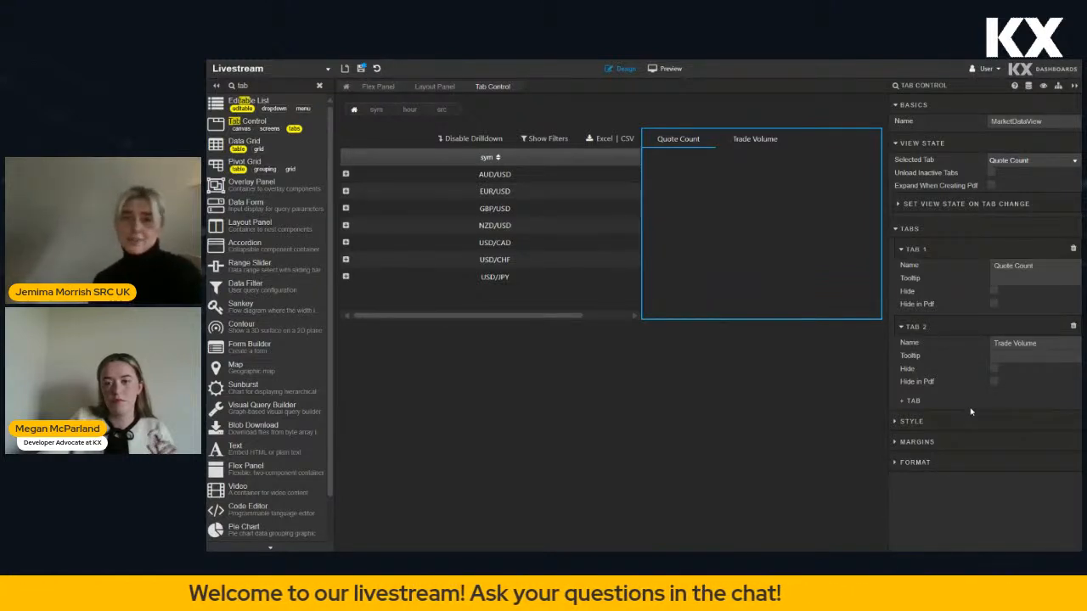
Clear the component search, place a ChartGL inside the Quote Count tab and select it
{"action": "left_click", "coordinate": [319, 85]}
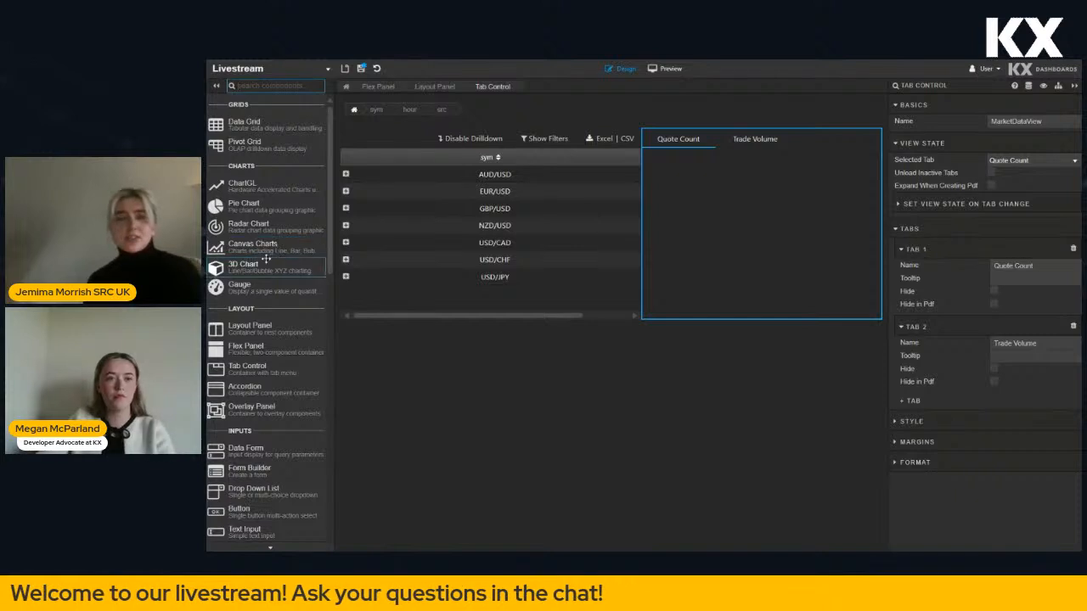
{"action": "left_click_drag", "start_coordinate": [242, 183], "coordinate": [682, 204]}
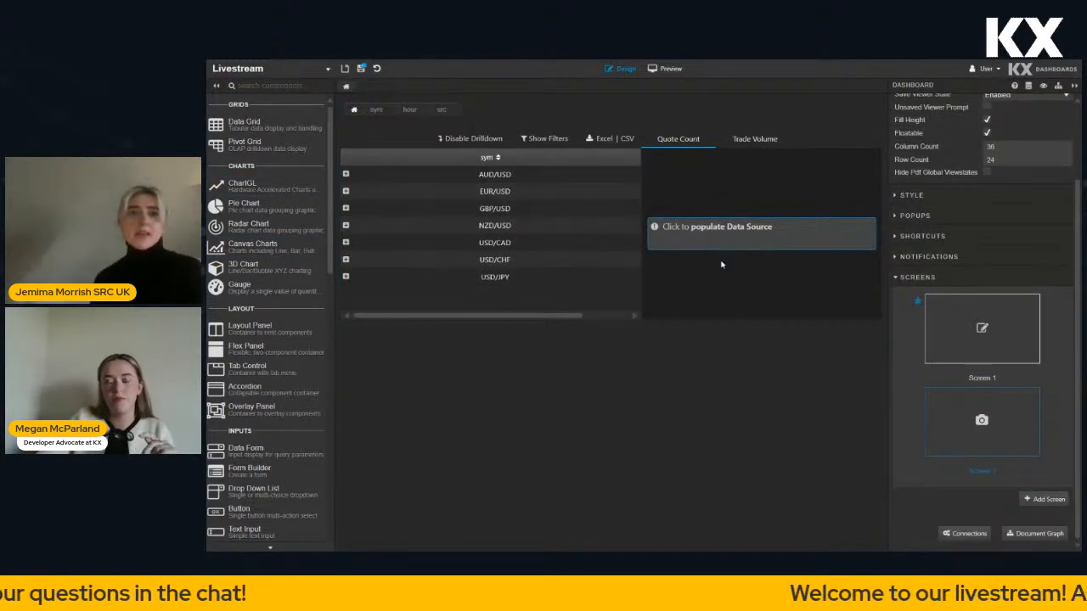
{"action": "left_click", "coordinate": [785, 280]}
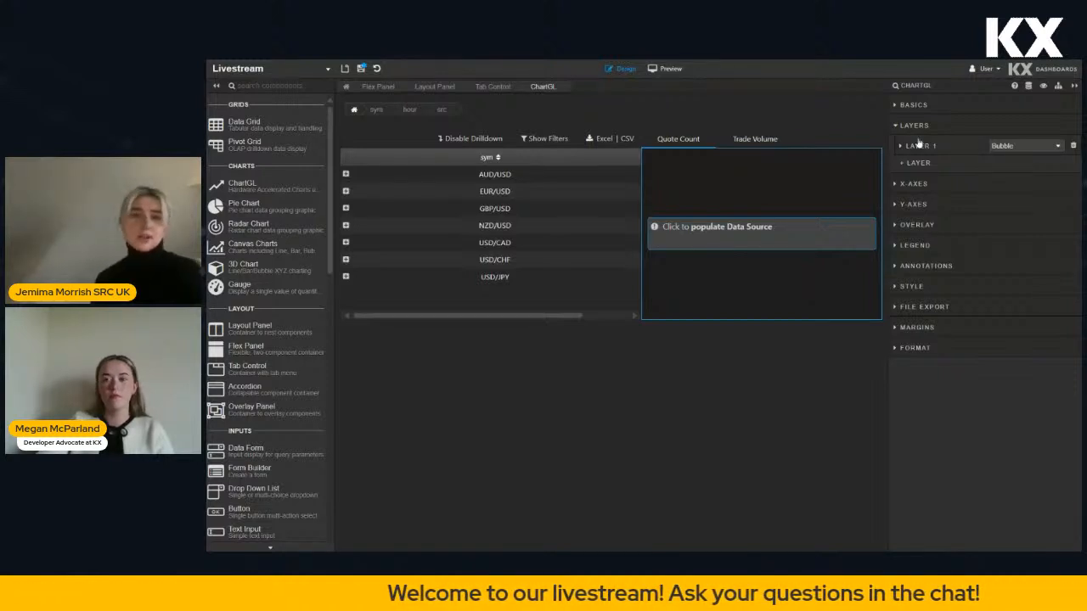
Name the ChartGL component QuoteDataVisualisation
{"action": "left_click", "coordinate": [1062, 104]}
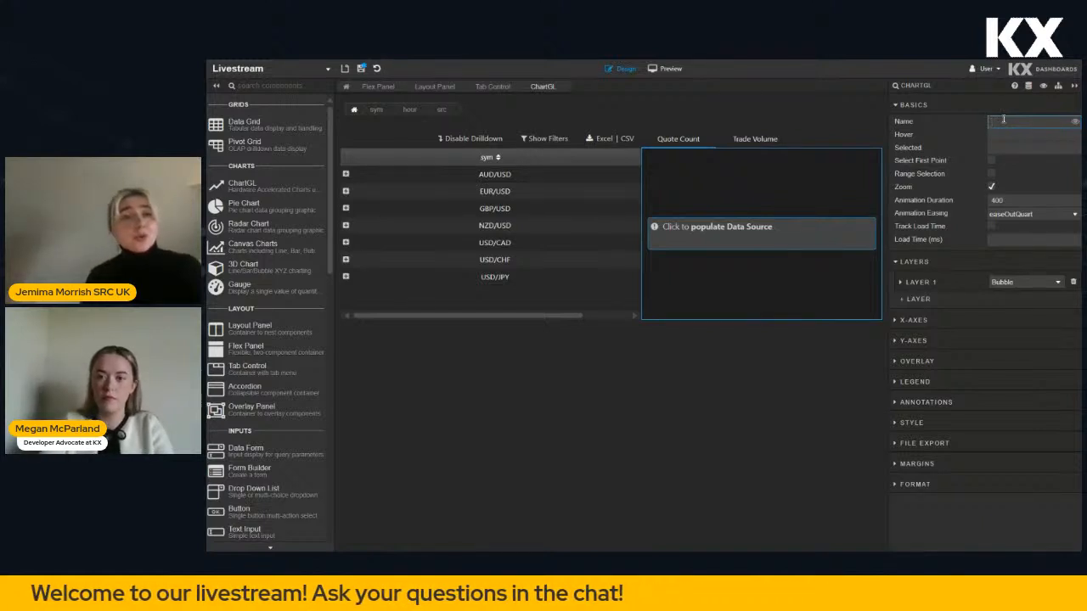
{"action": "type", "text": "Quote"}
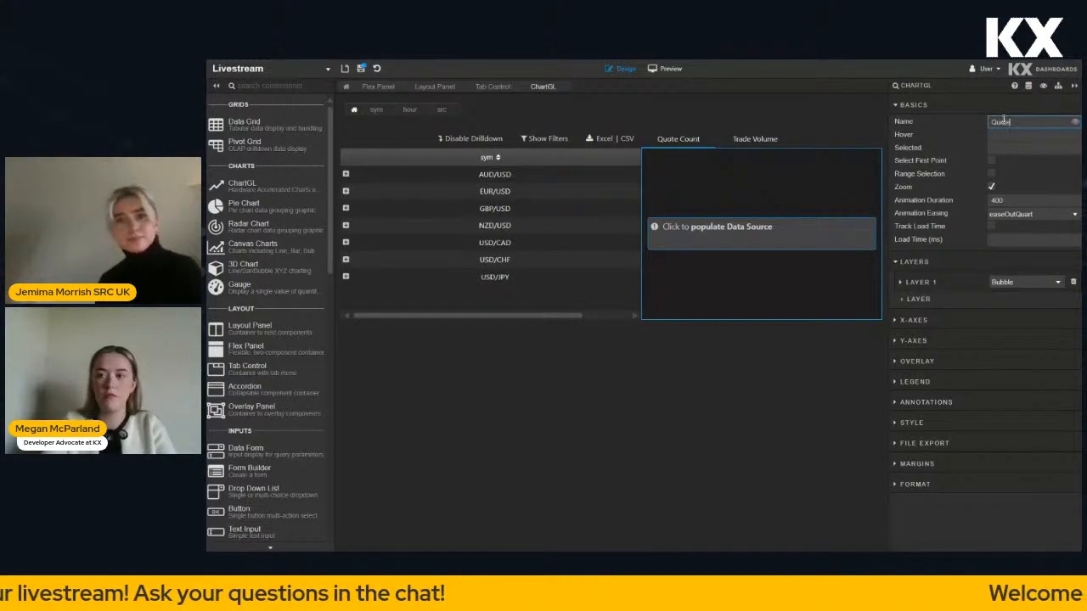
{"action": "type", "text": "DataVi"}
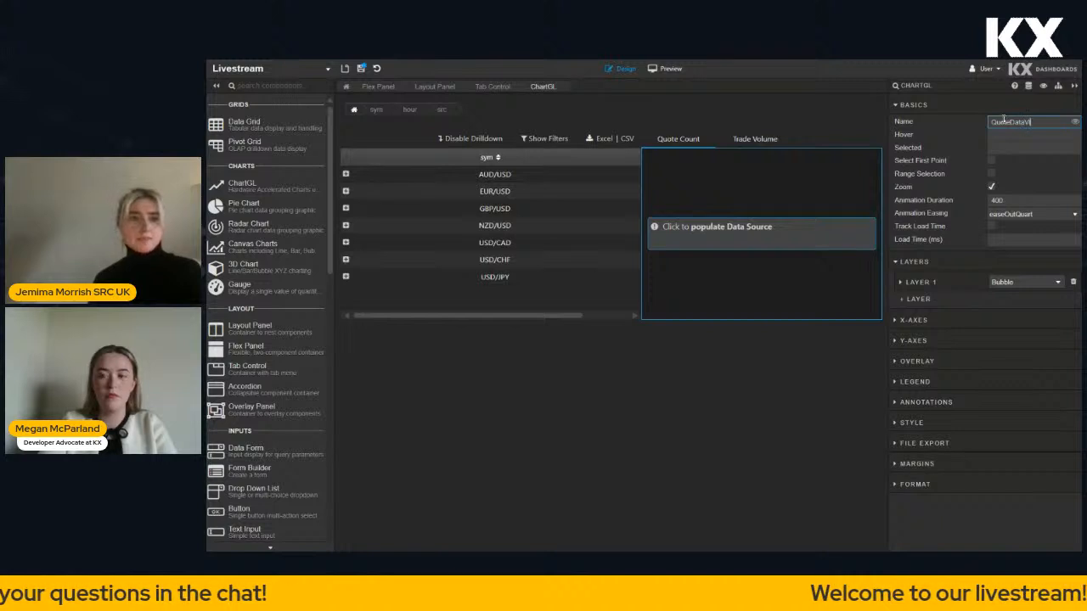
{"action": "type", "text": "sualisatio"}
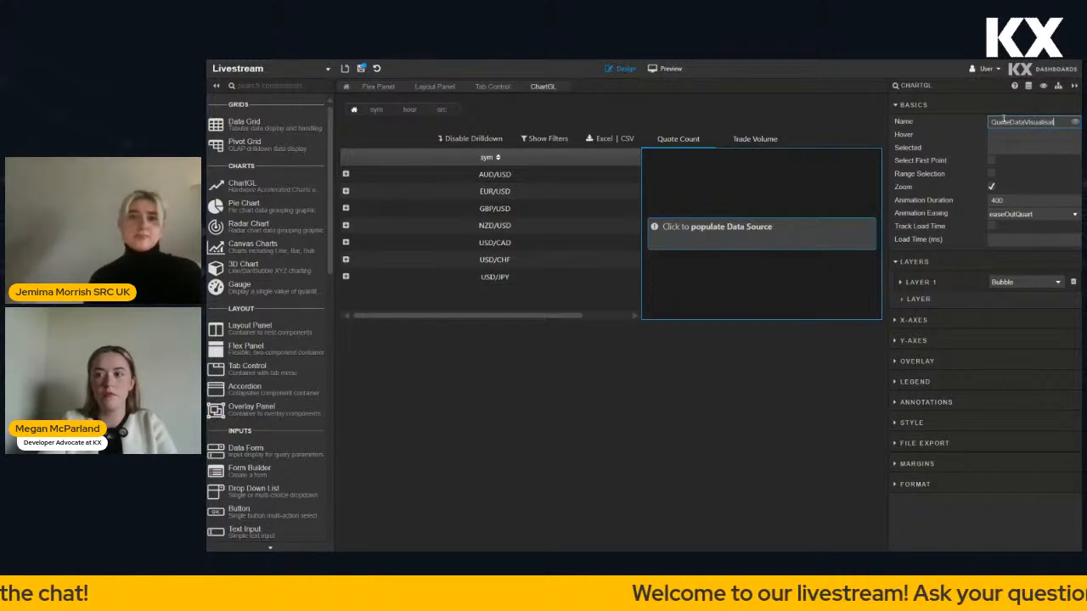
{"action": "type", "text": "n"}
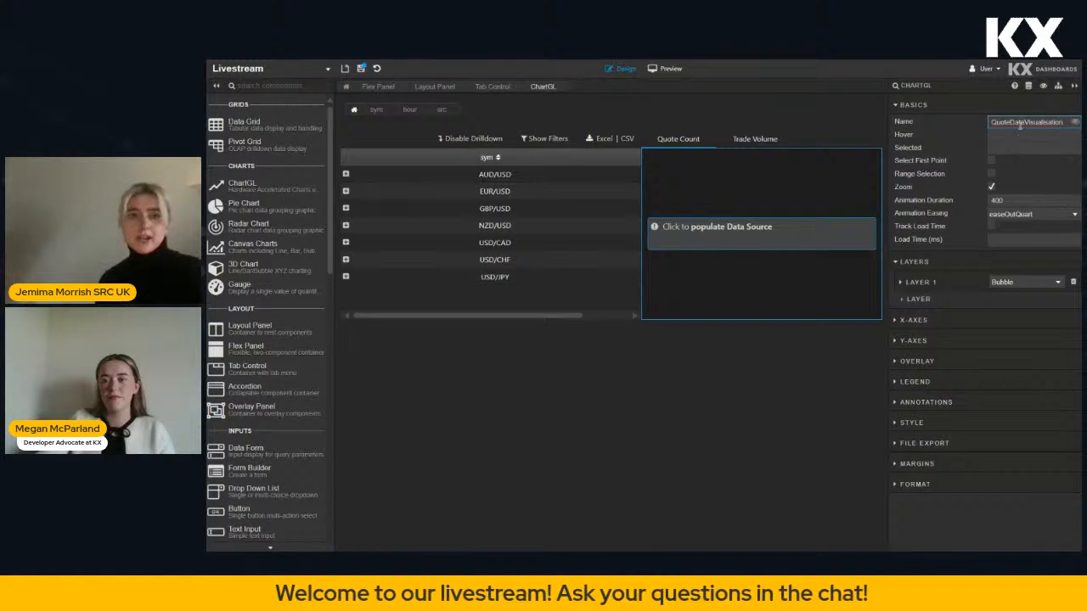
{"action": "left_click", "coordinate": [917, 107]}
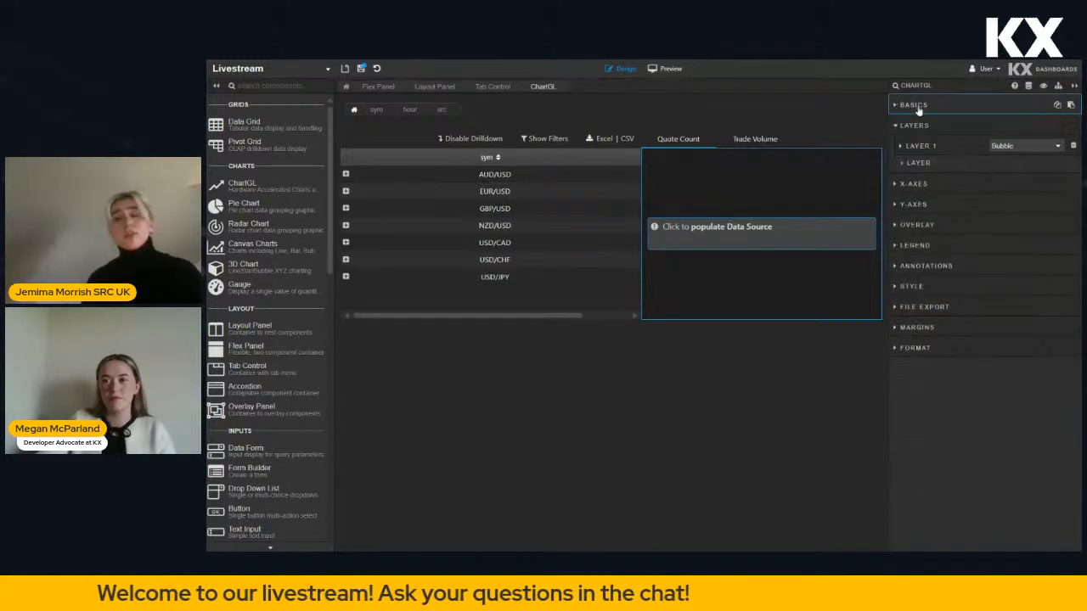
Run the chartQuoteStats query and assign it as the data source of the chart's Layer 1
{"action": "left_click", "coordinate": [926, 147]}
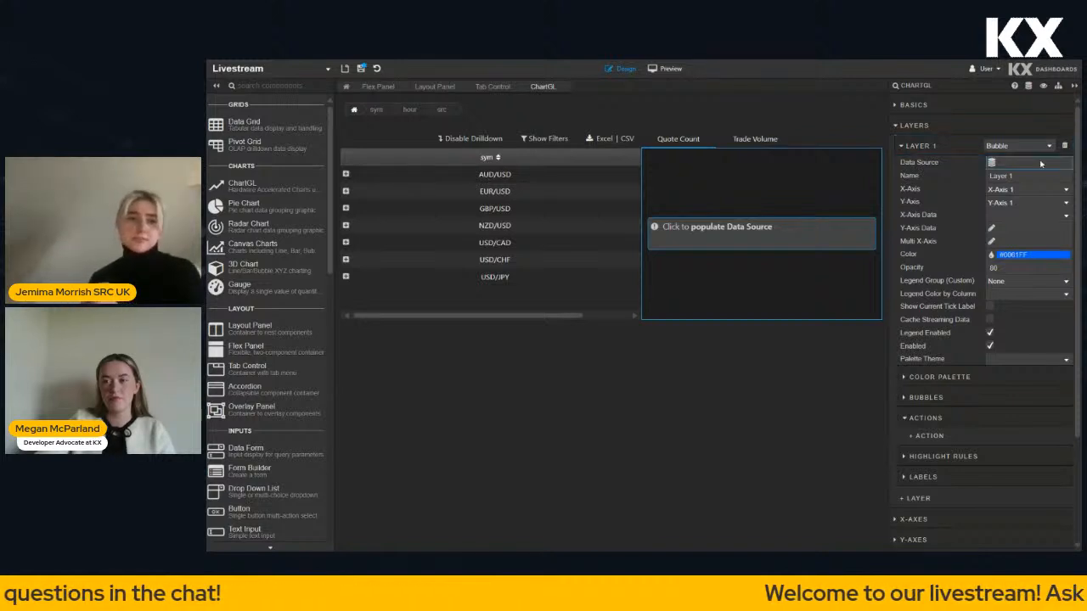
{"action": "left_click", "coordinate": [991, 162]}
{"action": "left_click", "coordinate": [395, 151]}
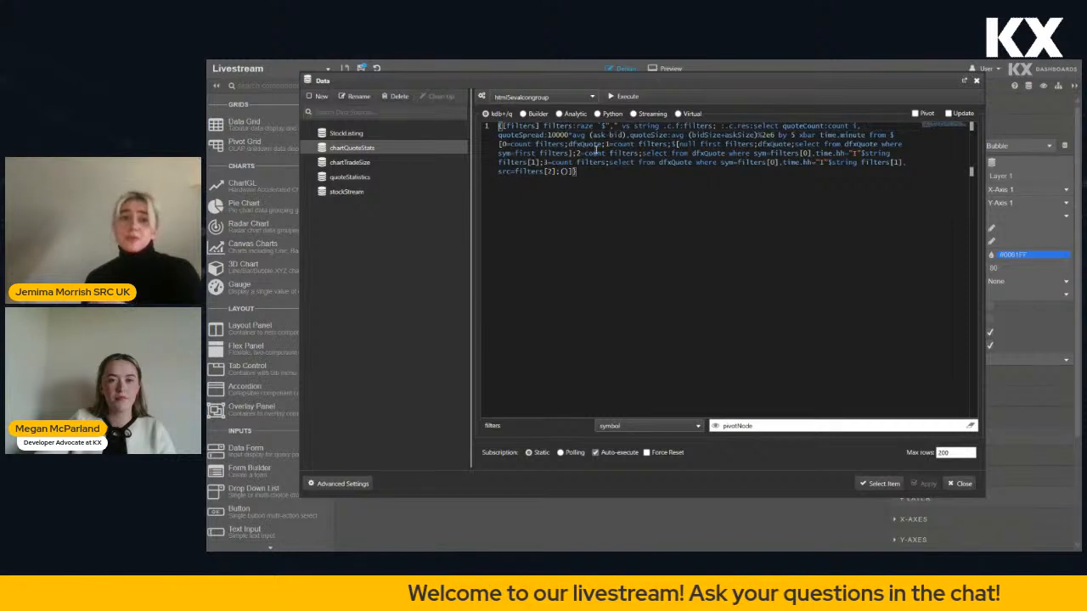
{"action": "left_click", "coordinate": [629, 97]}
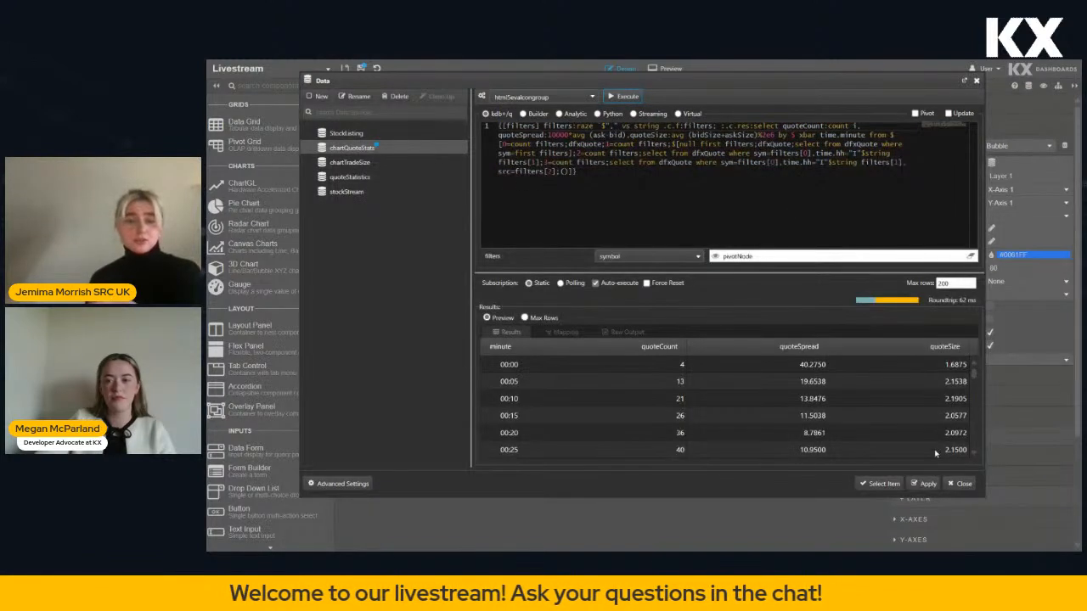
{"action": "left_click", "coordinate": [881, 484]}
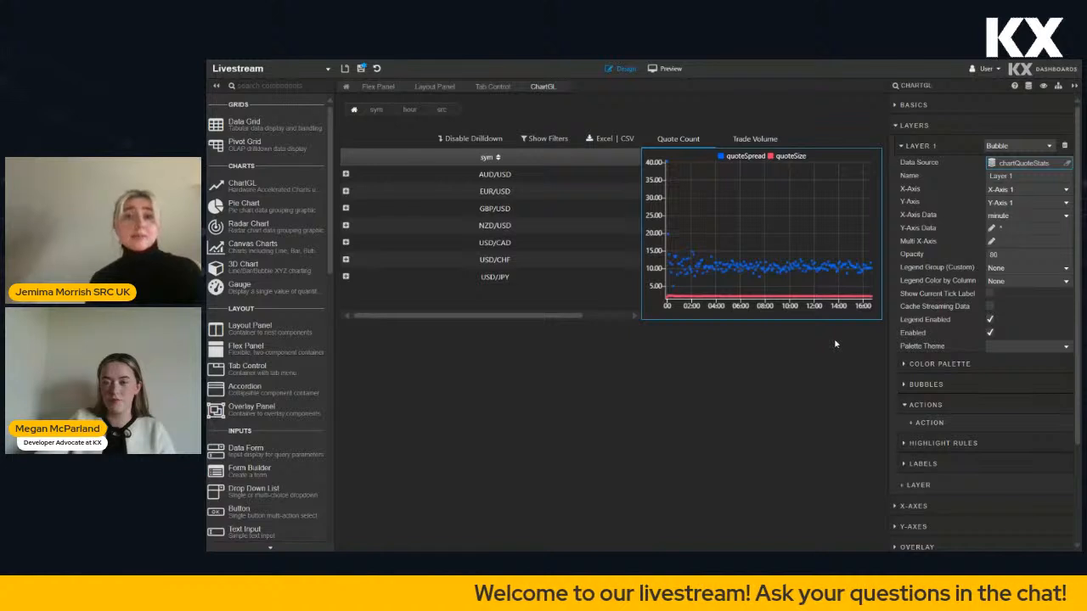
Rename the chart's Layer 1 as Quote Count
{"action": "left_click", "coordinate": [989, 176]}
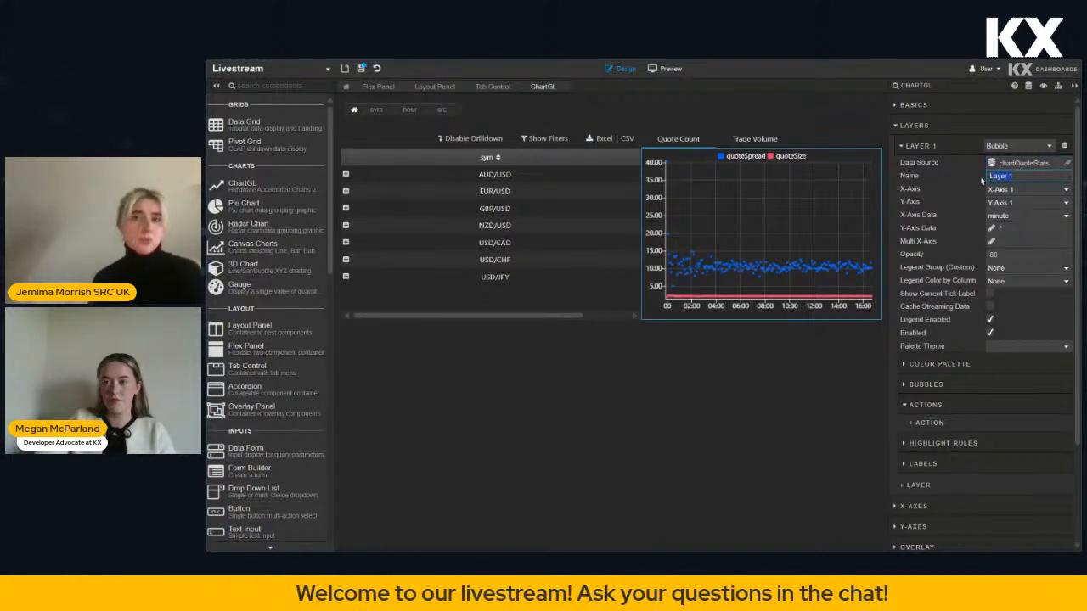
{"action": "type", "text": "Quote Count"}
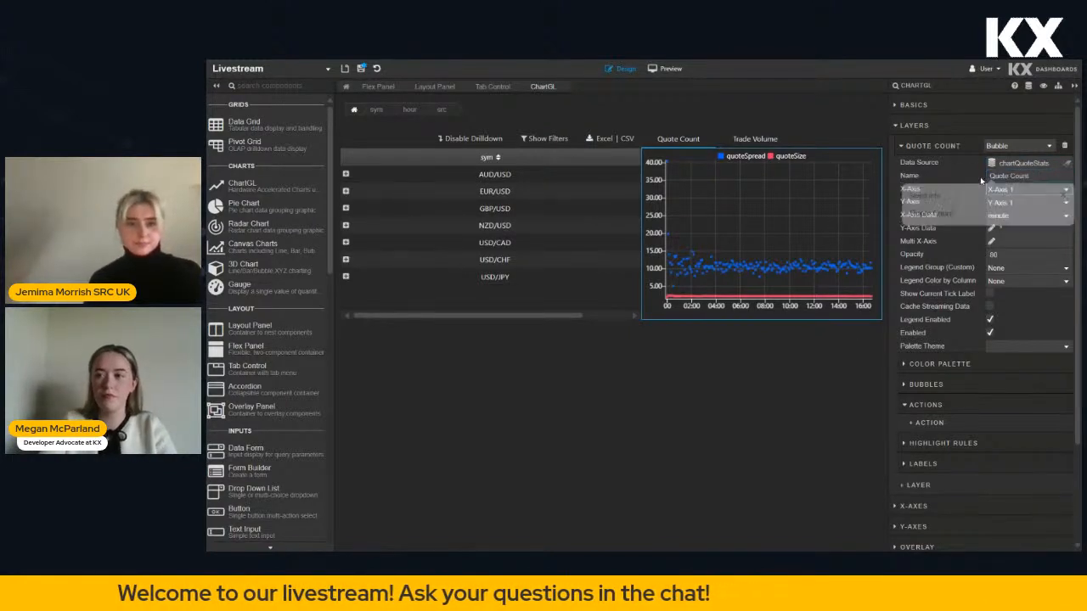
{"action": "key", "text": "Tab"}
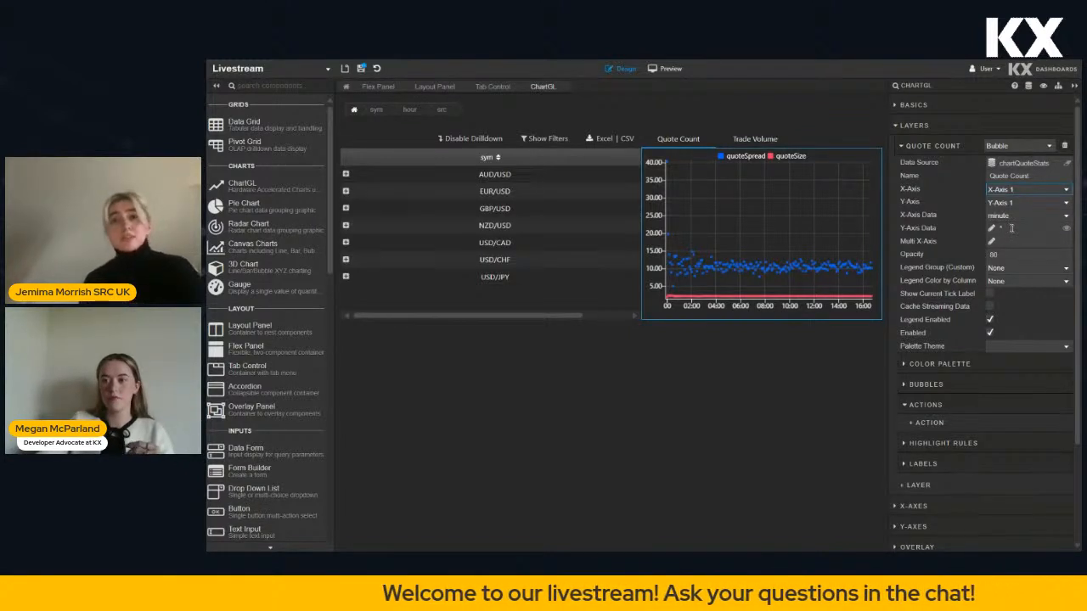
Use quoteCount as the Quote Count layer's Y-axis data and change the layer type to Bar
{"action": "left_click", "coordinate": [1011, 228]}
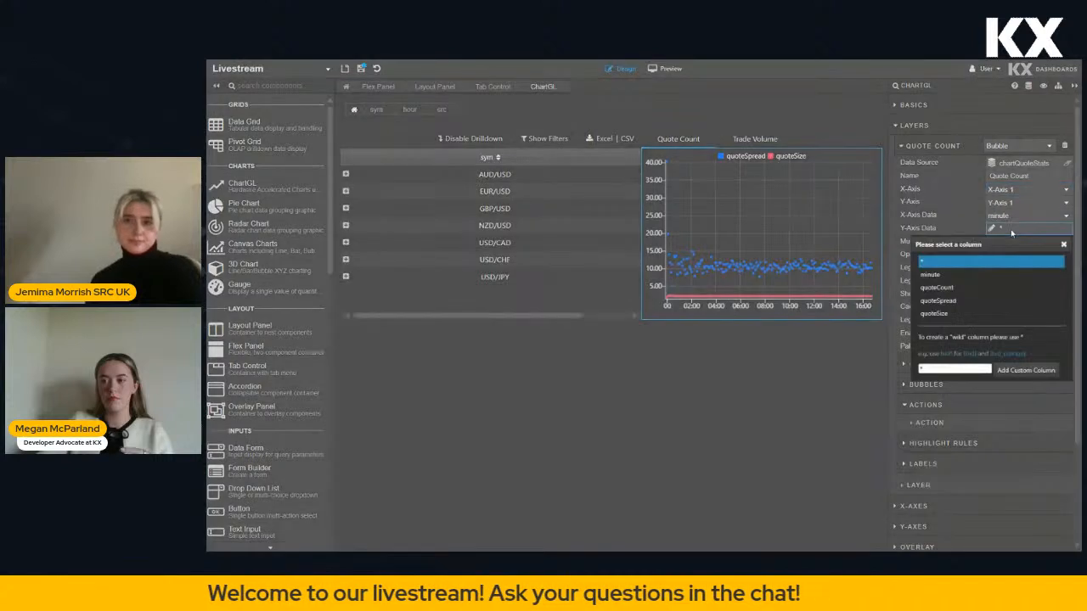
{"action": "double_click", "coordinate": [991, 291]}
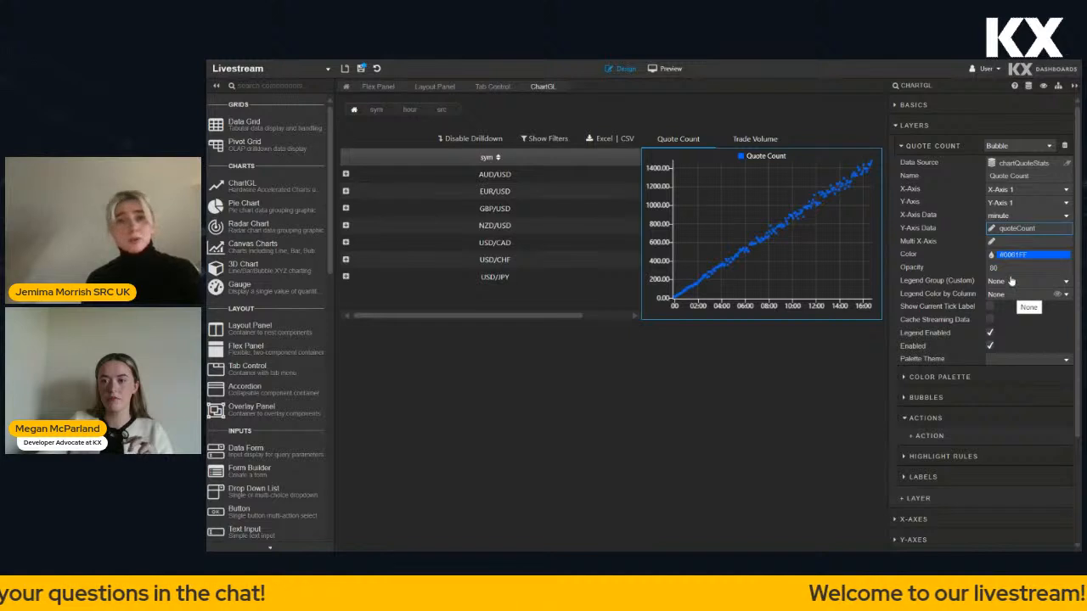
{"action": "left_click", "coordinate": [1019, 145]}
{"action": "left_click", "coordinate": [1006, 190]}
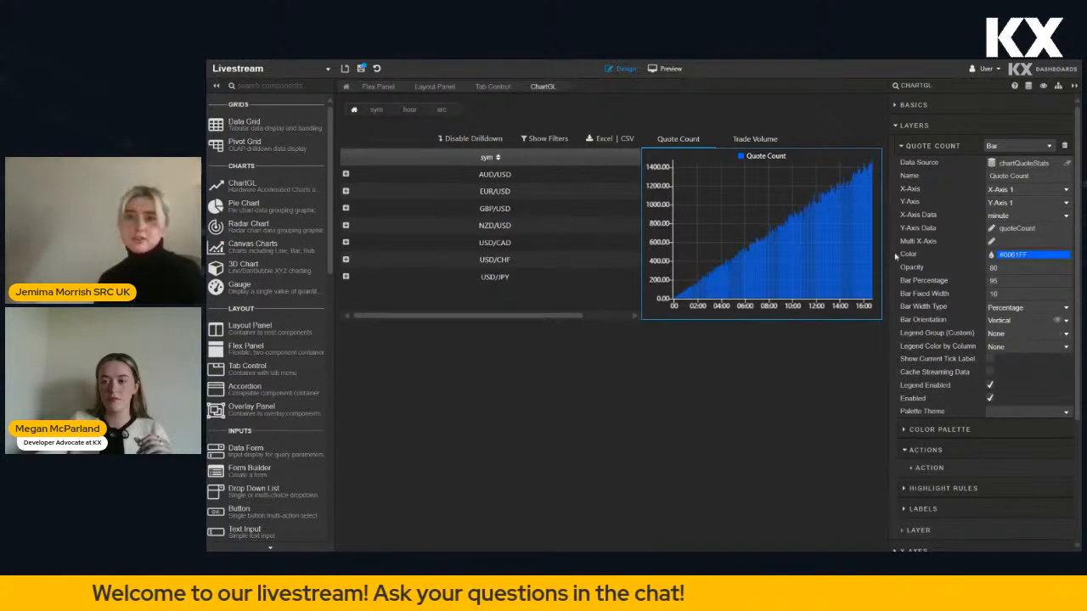
Add a second layer to the chart and expand its settings
{"action": "left_click", "coordinate": [915, 150]}
{"action": "left_click", "coordinate": [917, 167]}
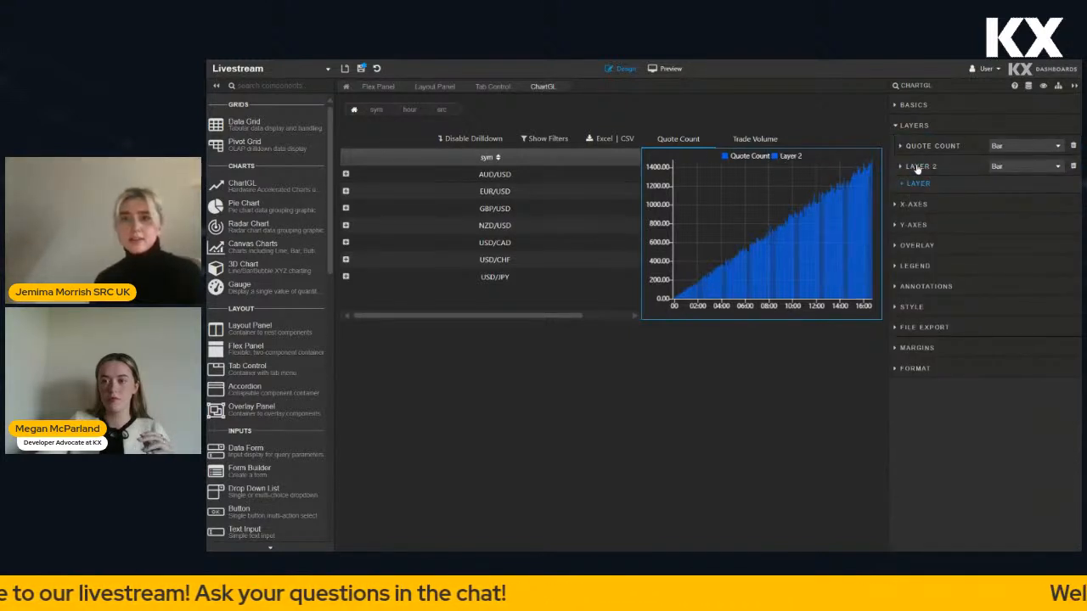
{"action": "left_click", "coordinate": [916, 168]}
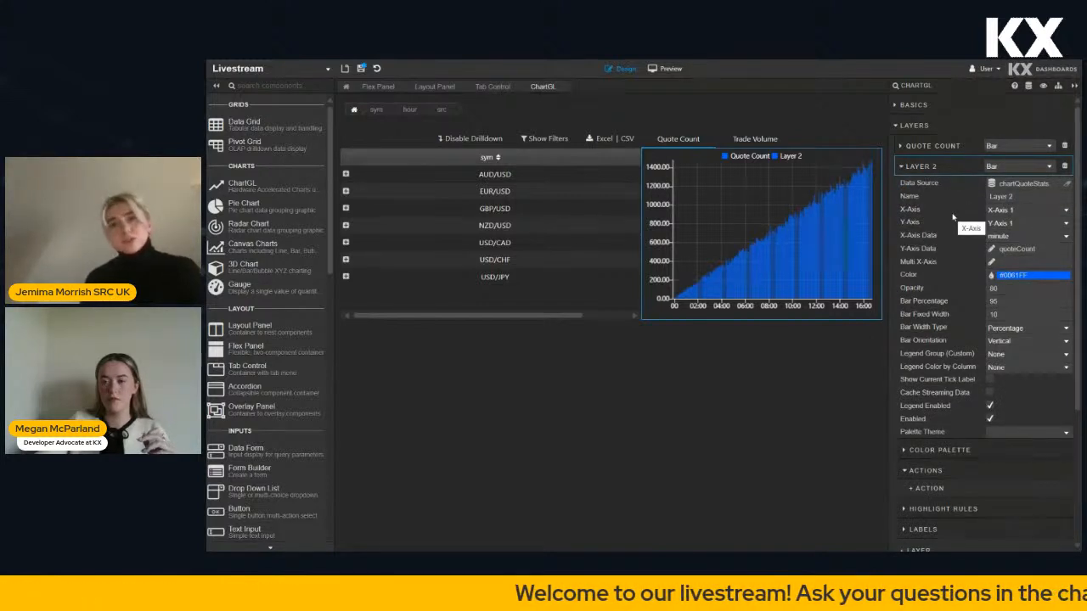
Rename the chart's Layer 2 as Quote Spread and change its type to Line
{"action": "left_click", "coordinate": [1021, 195]}
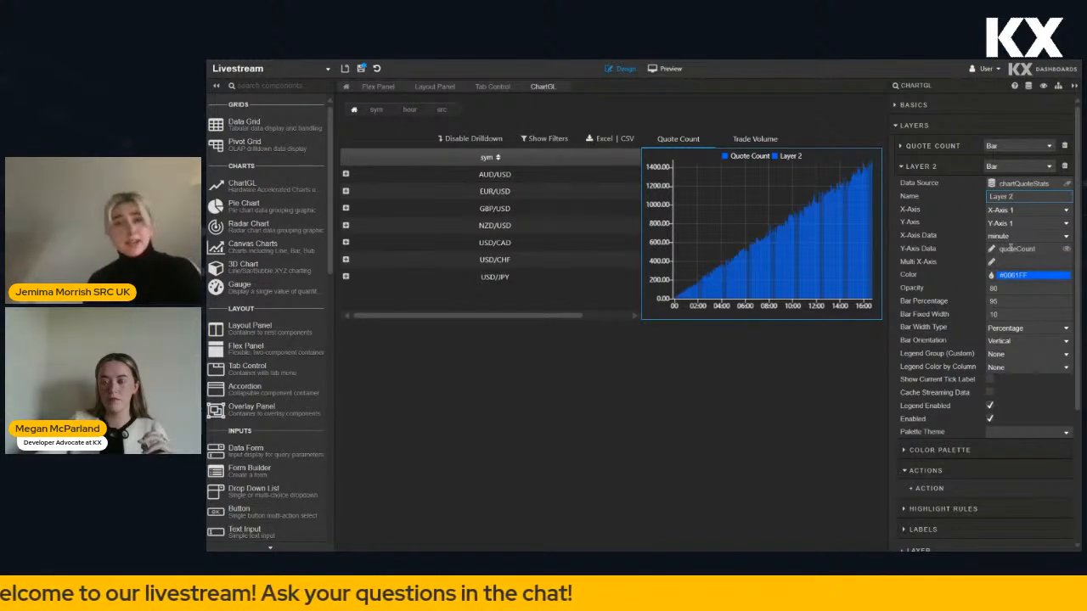
{"action": "key", "text": "BackSpace"}
{"action": "key", "text": "BackSpace"}
{"action": "key", "text": "BackSpace"}
{"action": "key", "text": "BackSpace"}
{"action": "key", "text": "BackSpace"}
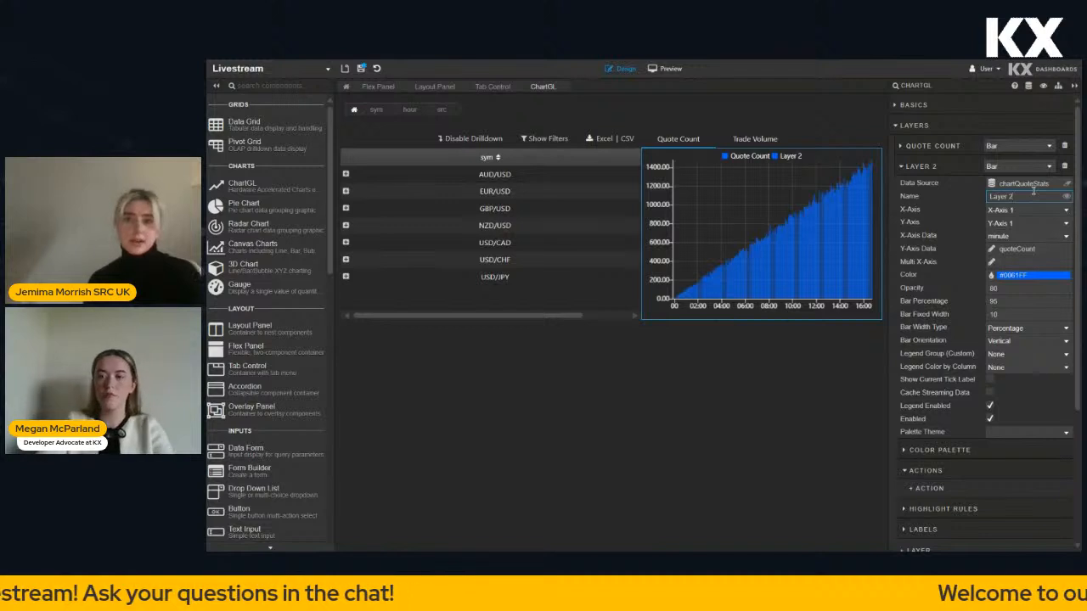
{"action": "key", "text": "BackSpace"}
{"action": "key", "text": "BackSpace"}
{"action": "type", "text": "Quot"}
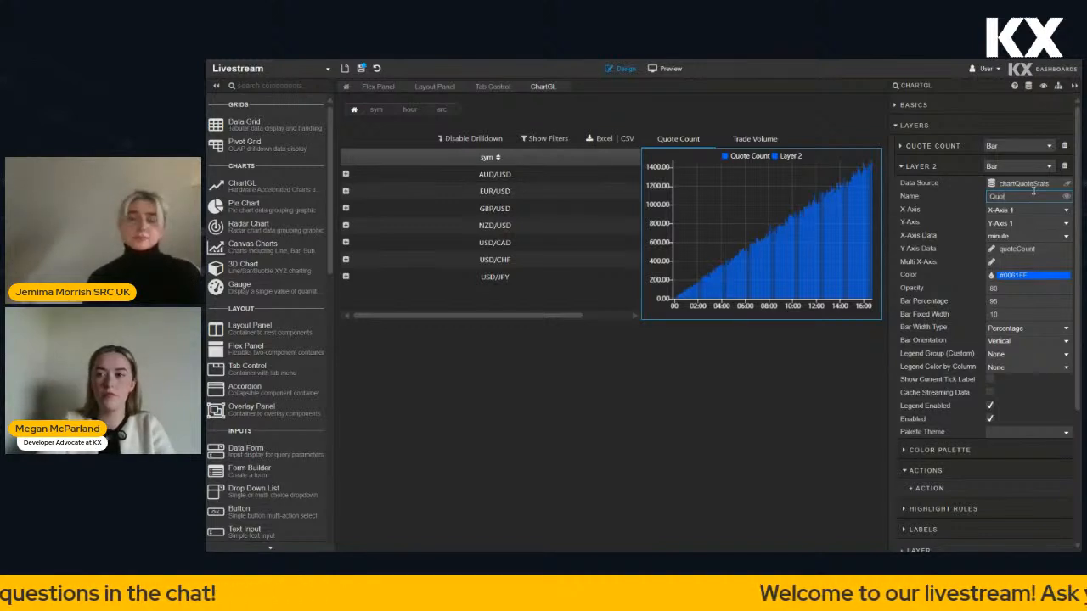
{"action": "type", "text": "e Spread"}
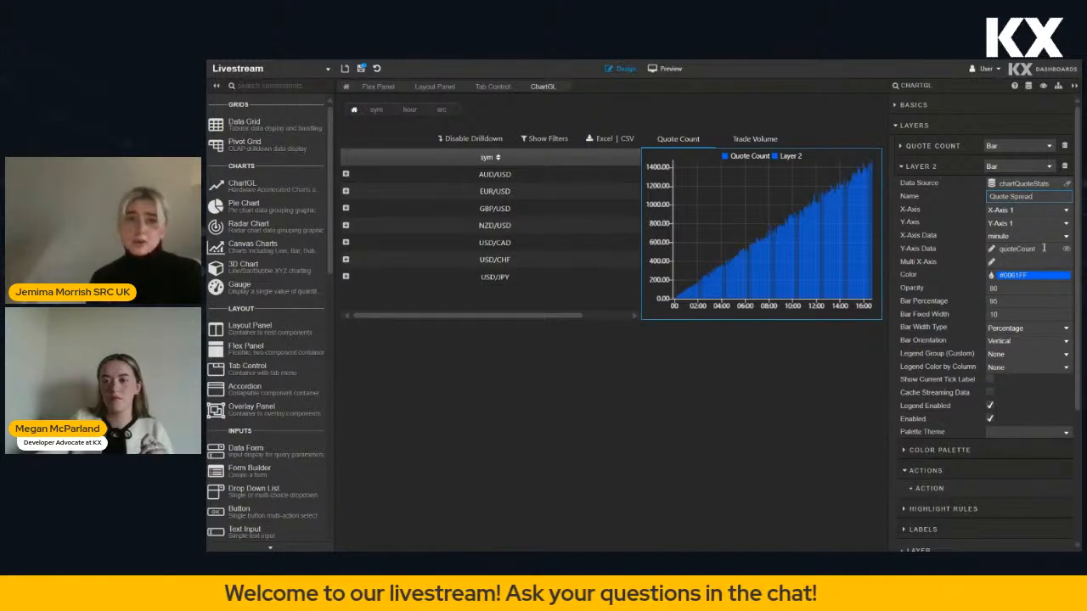
{"action": "left_click", "coordinate": [1019, 169]}
{"action": "left_click", "coordinate": [1013, 196]}
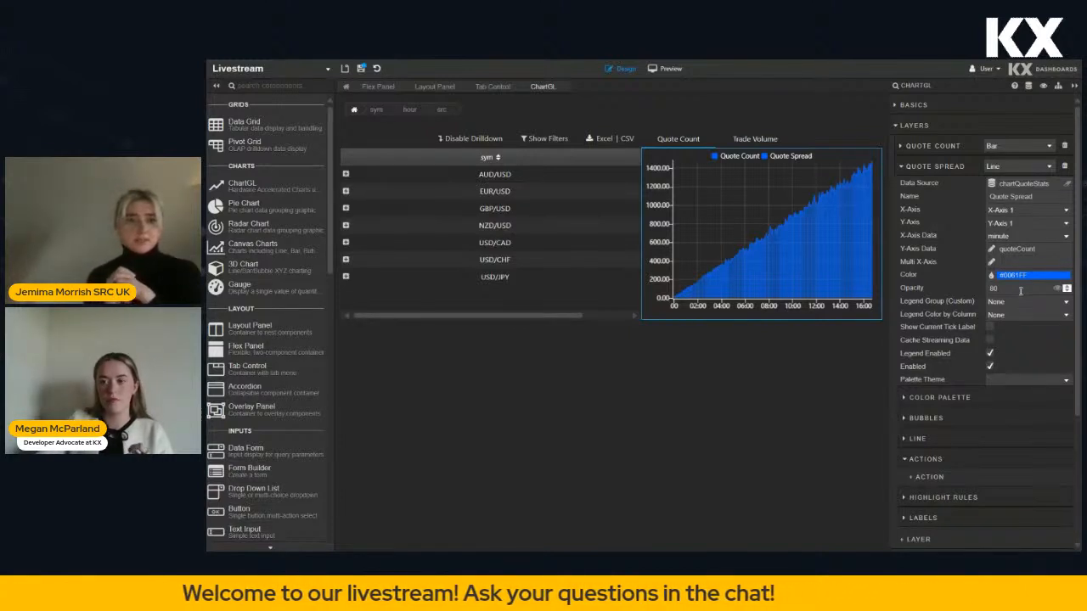
Add a second Y-axis to the chart
{"action": "left_click", "coordinate": [912, 169]}
{"action": "left_click", "coordinate": [922, 225]}
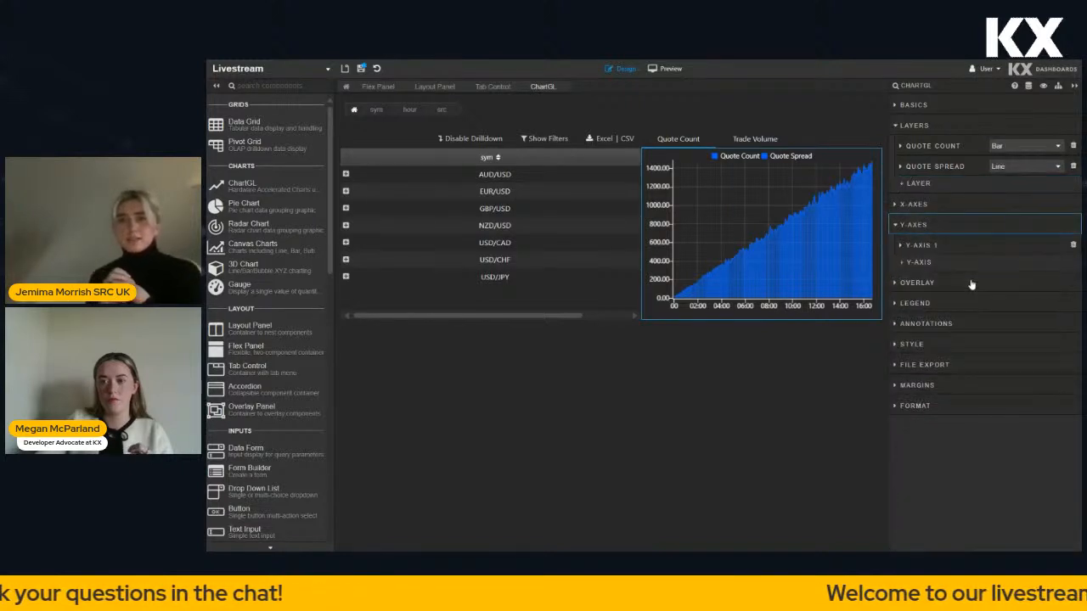
{"action": "left_click", "coordinate": [925, 266]}
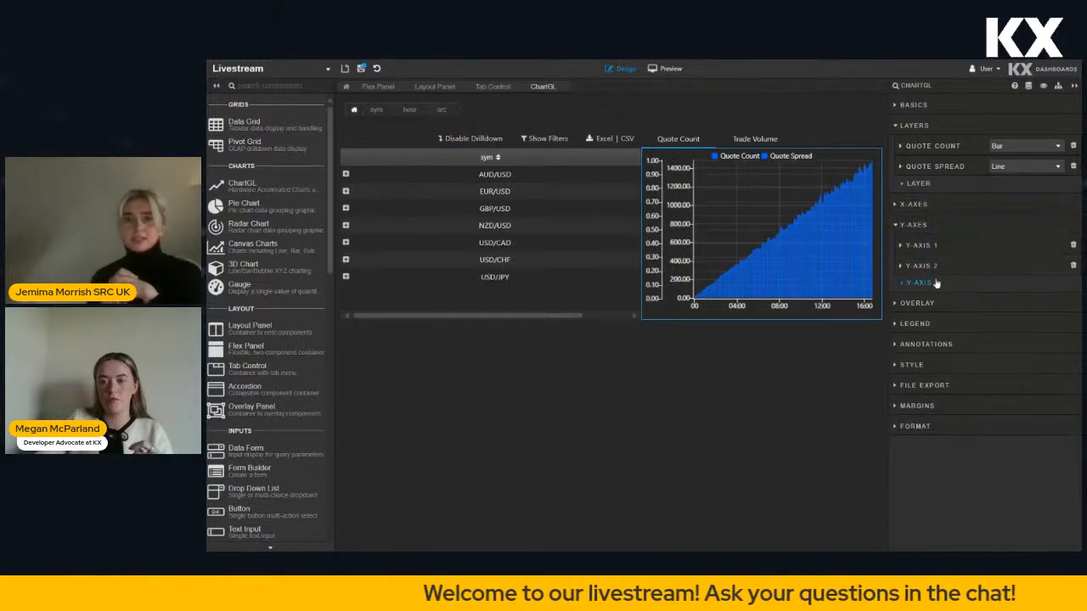
Set the position of the chart's Y-Axis 2 to Right
{"action": "left_click", "coordinate": [930, 268]}
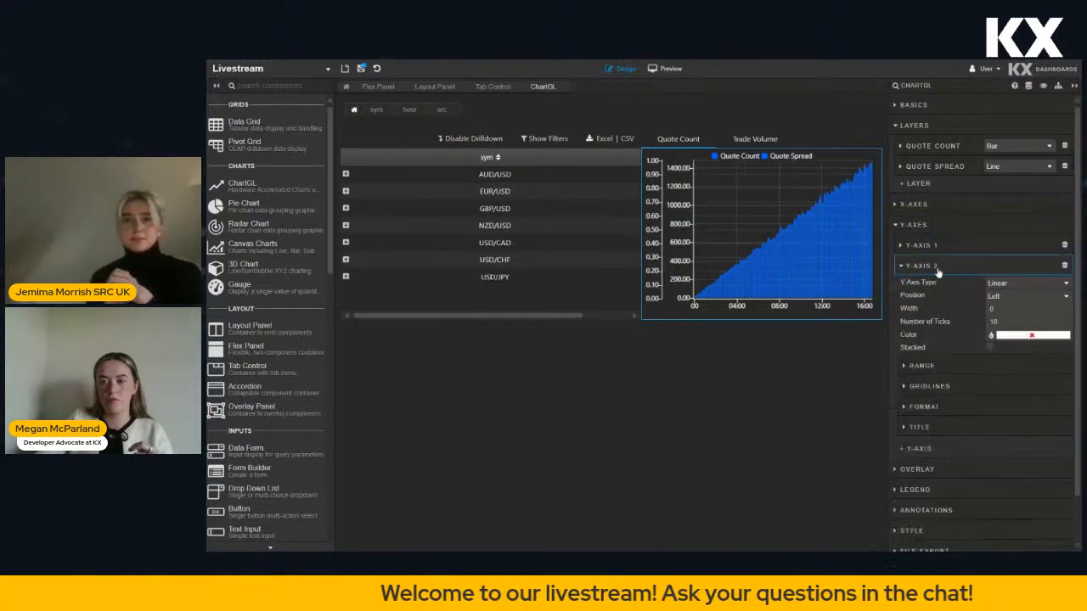
{"action": "left_click", "coordinate": [1016, 299]}
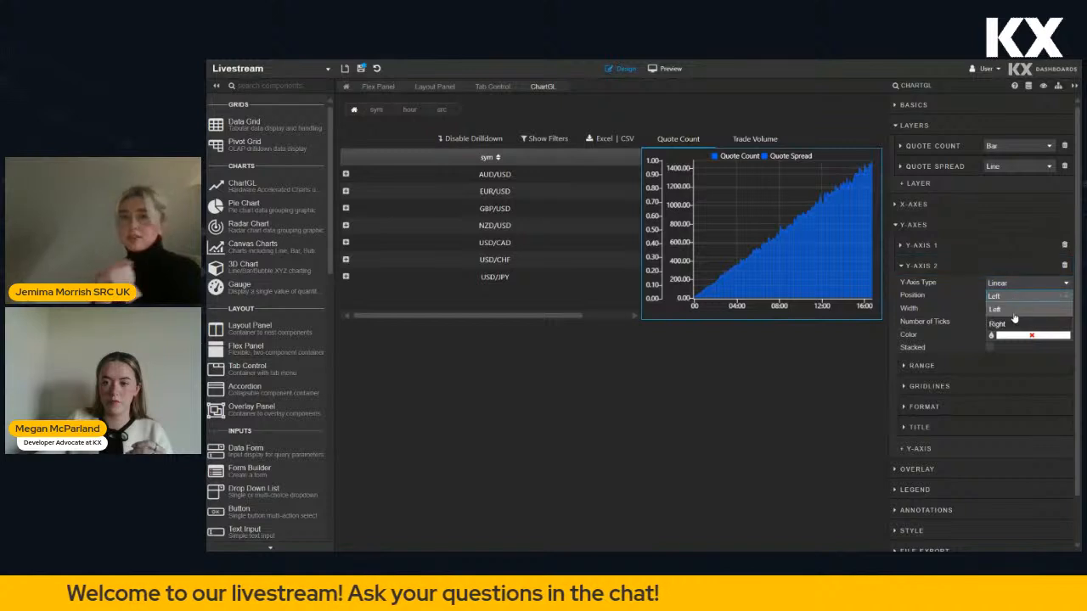
{"action": "left_click", "coordinate": [1013, 321]}
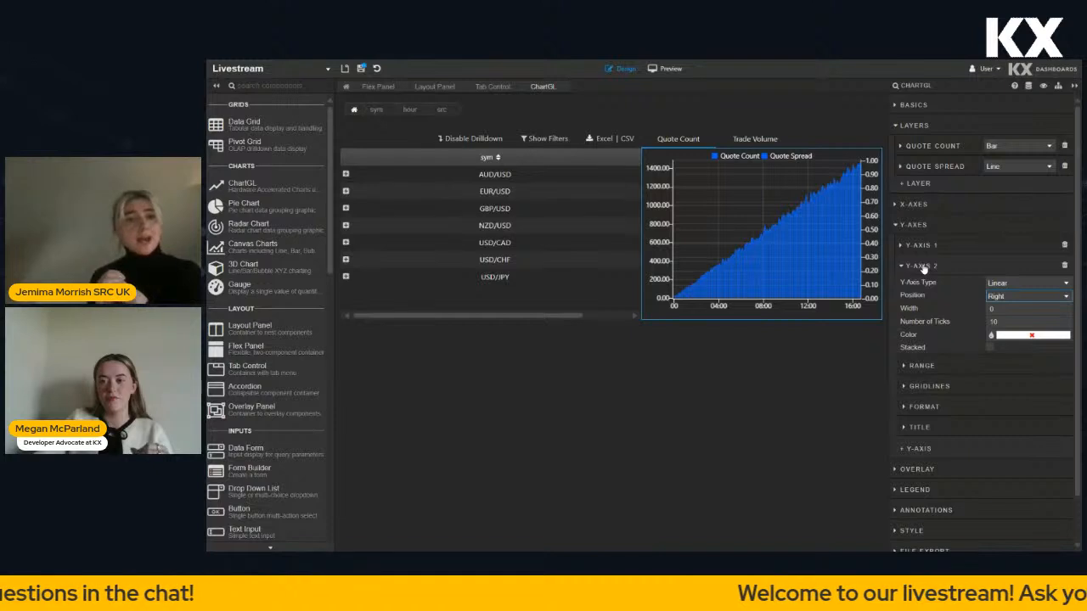
Assign the Quote Spread layer to Y-Axis 2
{"action": "left_click", "coordinate": [919, 171]}
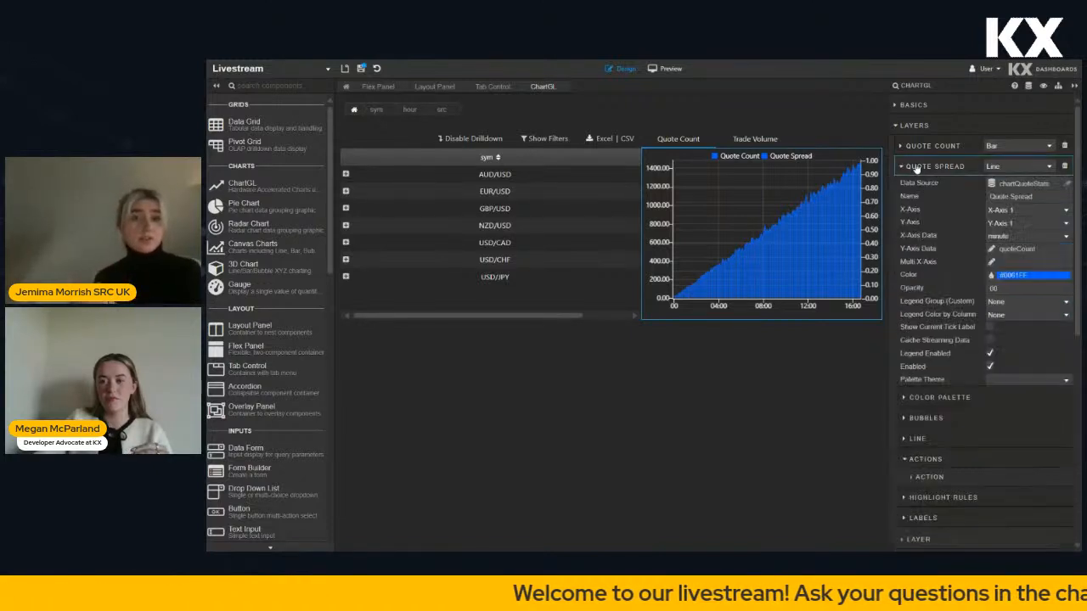
{"action": "left_click", "coordinate": [1024, 224]}
{"action": "left_click", "coordinate": [1024, 227]}
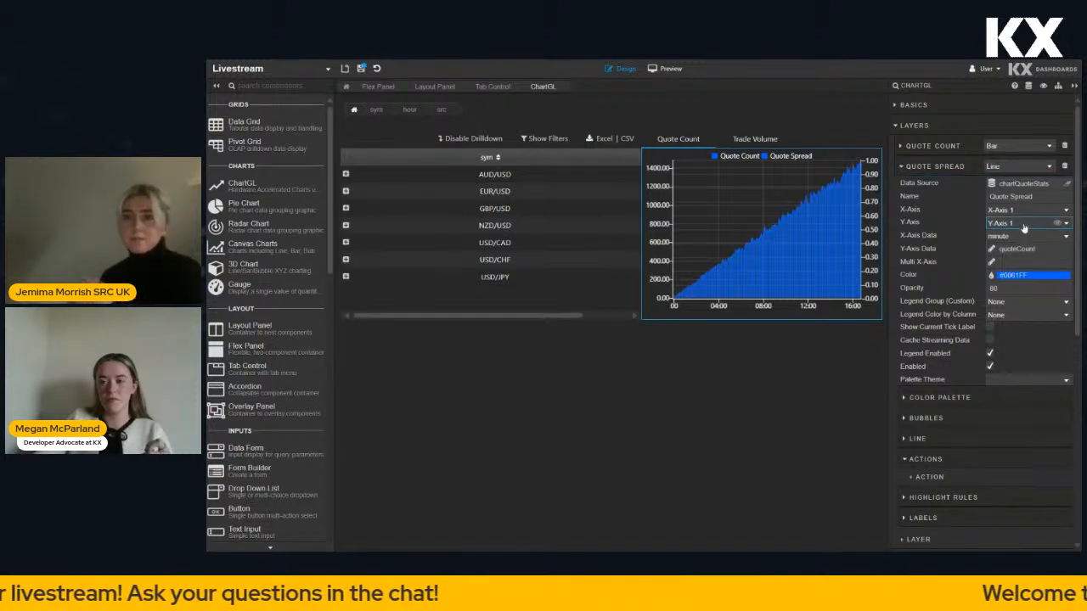
{"action": "left_click", "coordinate": [1024, 226]}
{"action": "left_click", "coordinate": [1027, 238]}
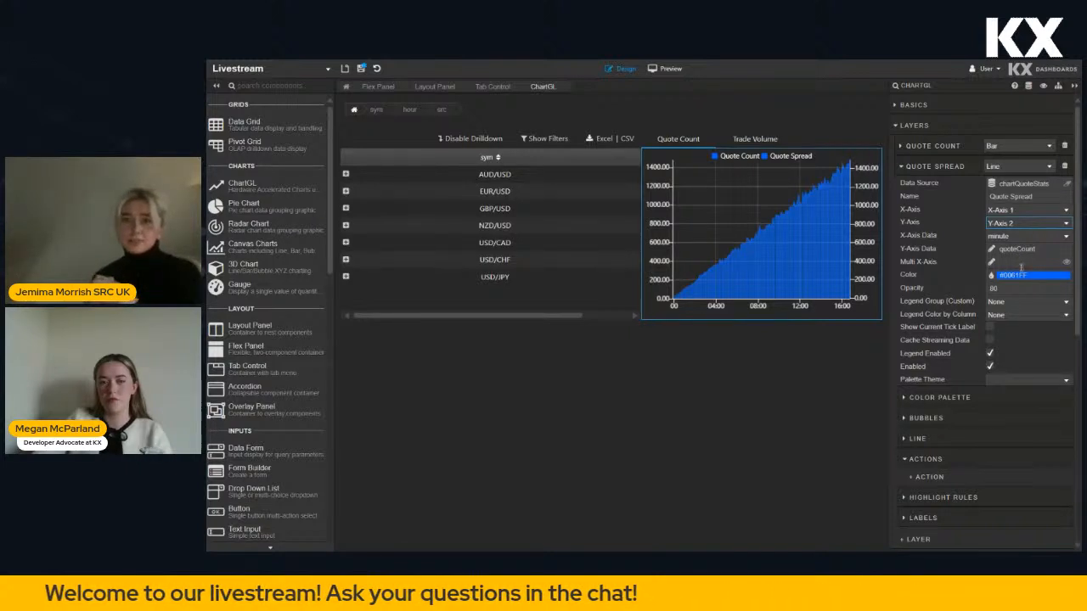
Change the Quote Spread layer's color to orange, hex e89b0c
{"action": "left_click", "coordinate": [992, 275]}
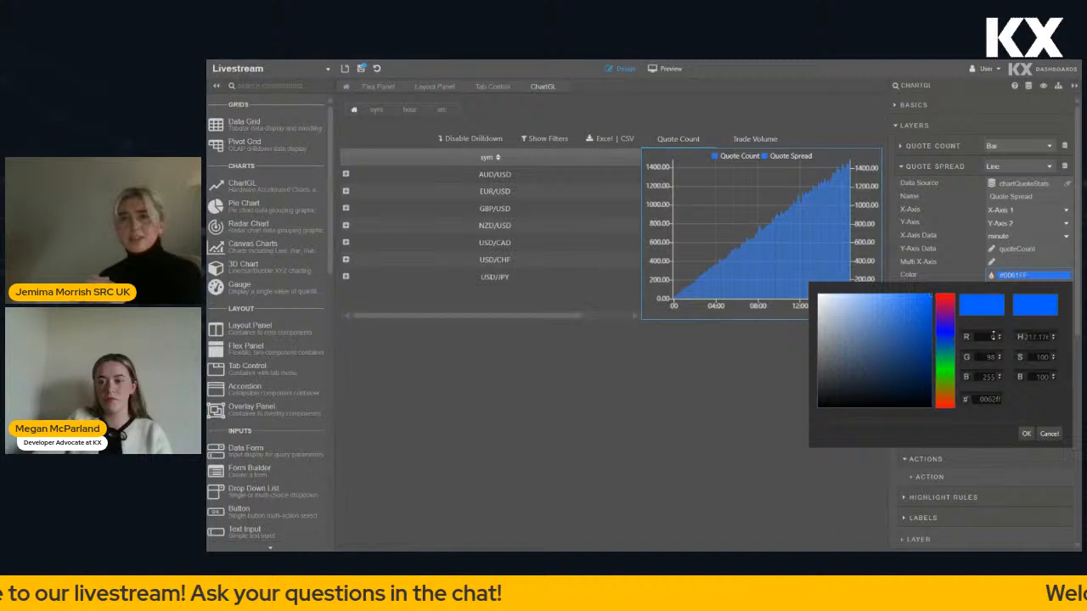
{"action": "double_click", "coordinate": [990, 398]}
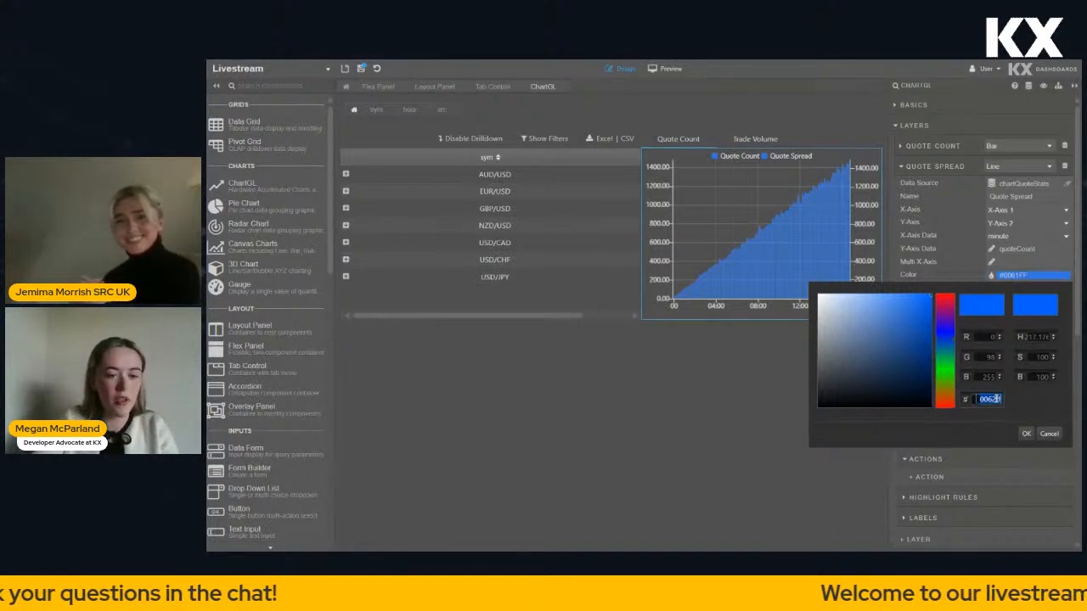
{"action": "type", "text": "e8e"}
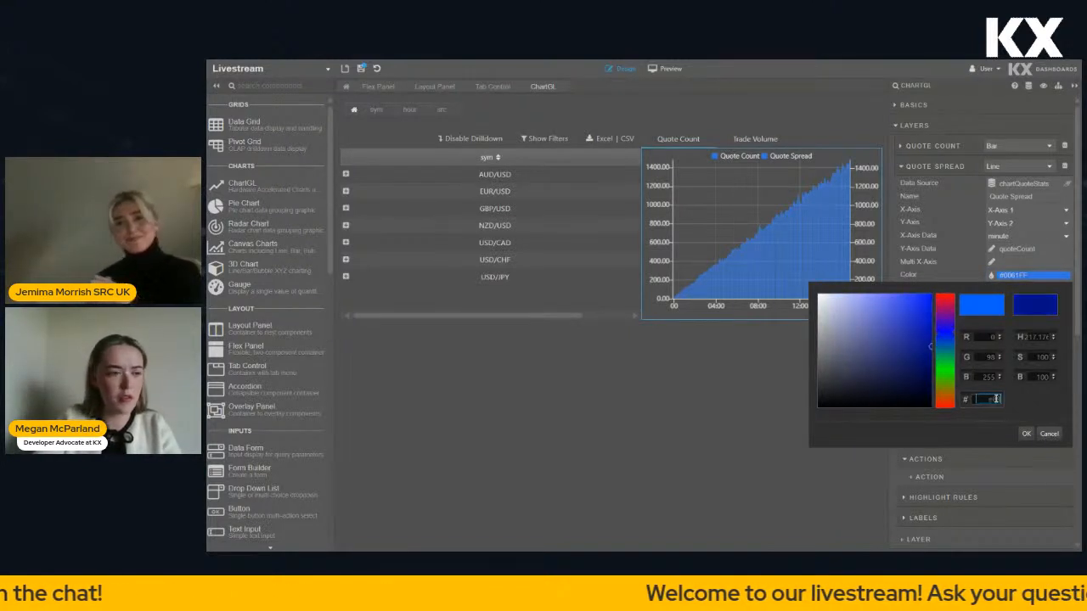
{"action": "type", "text": "5"}
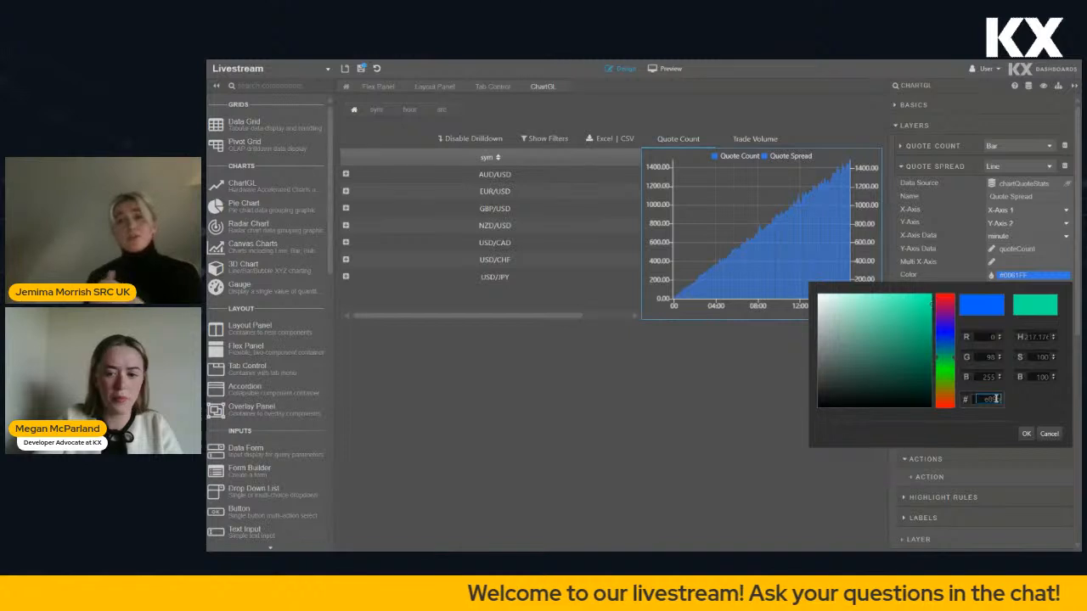
{"action": "type", "text": "b0c"}
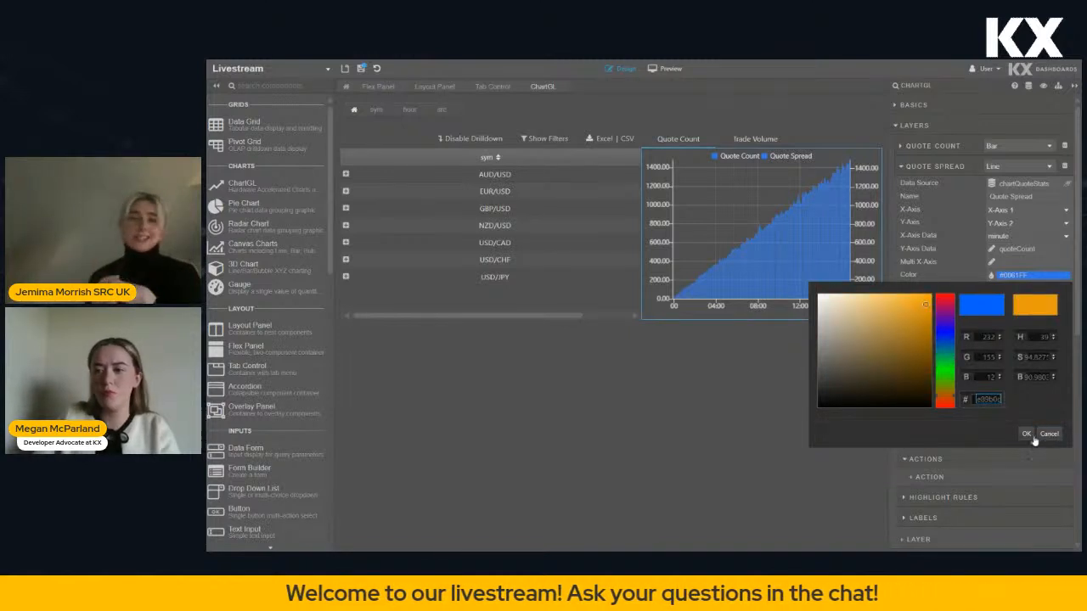
{"action": "left_click", "coordinate": [1029, 436]}
Change the Quote Count layer's color to green using a hex value
{"action": "left_click", "coordinate": [956, 149]}
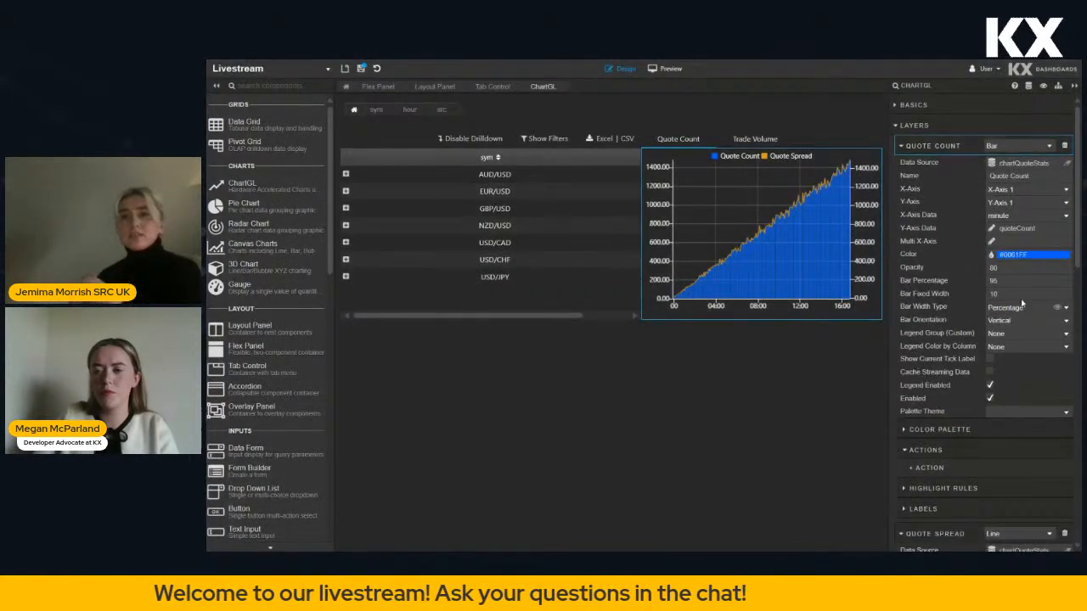
{"action": "left_click", "coordinate": [1019, 254]}
{"action": "double_click", "coordinate": [991, 378]}
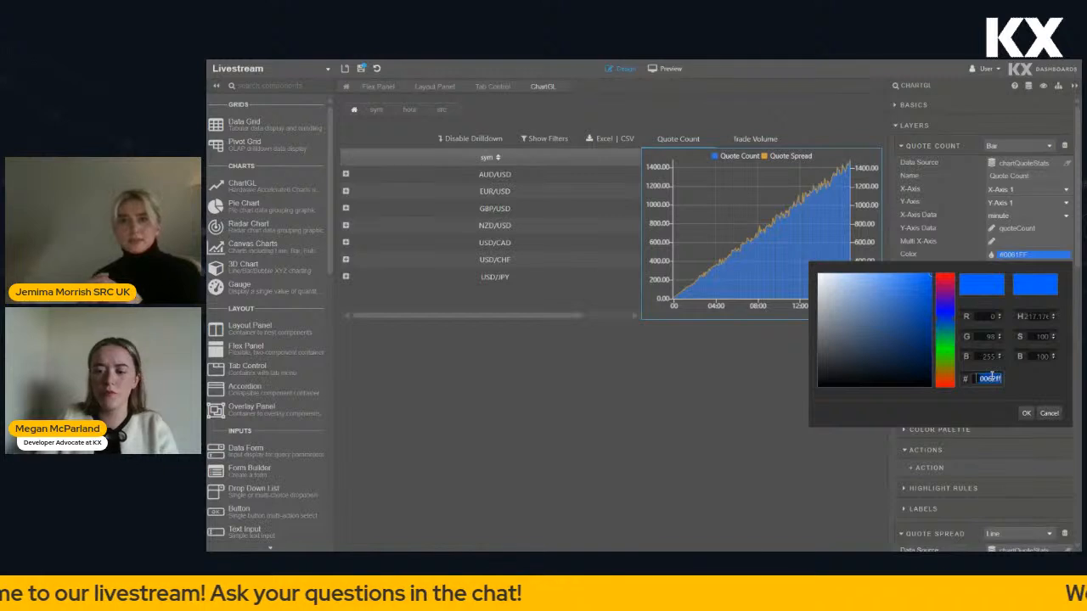
{"action": "key", "text": "BackSpace"}
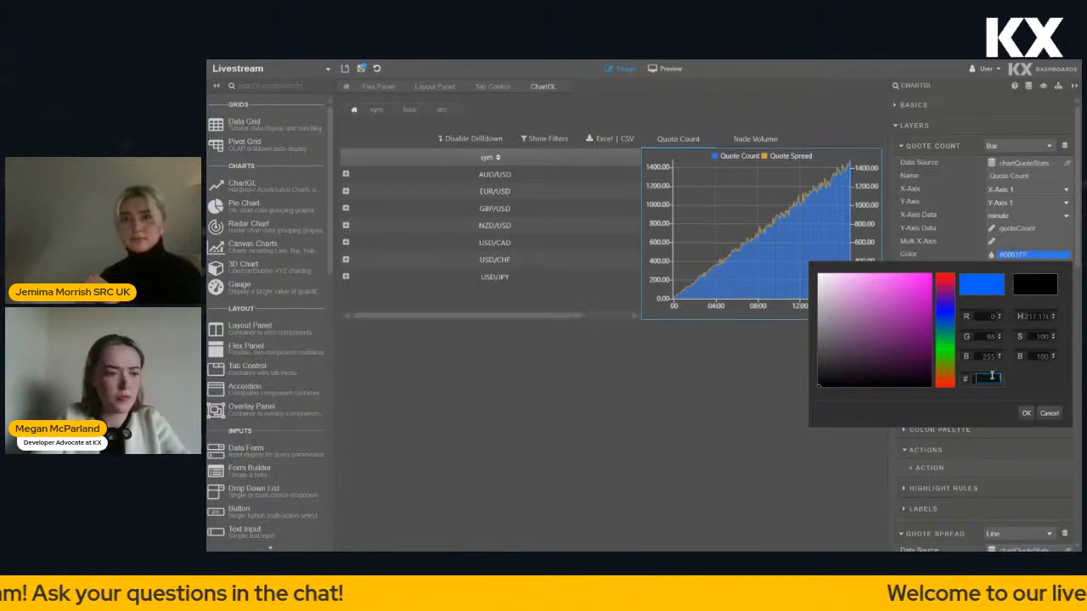
{"action": "type", "text": "008"}
{"action": "type", "text": "90a"}
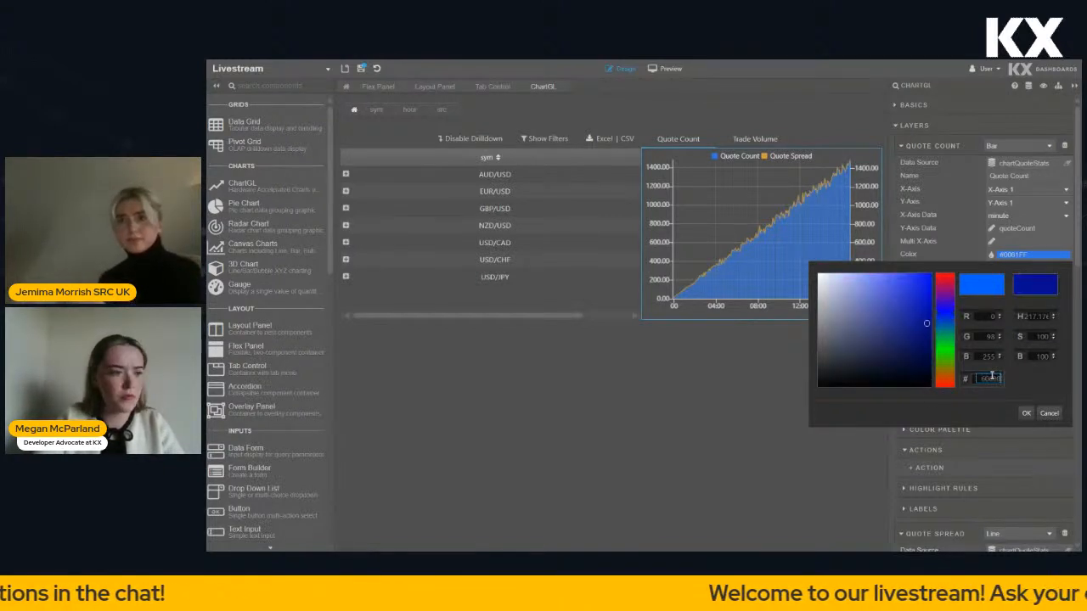
{"action": "left_click", "coordinate": [1025, 413]}
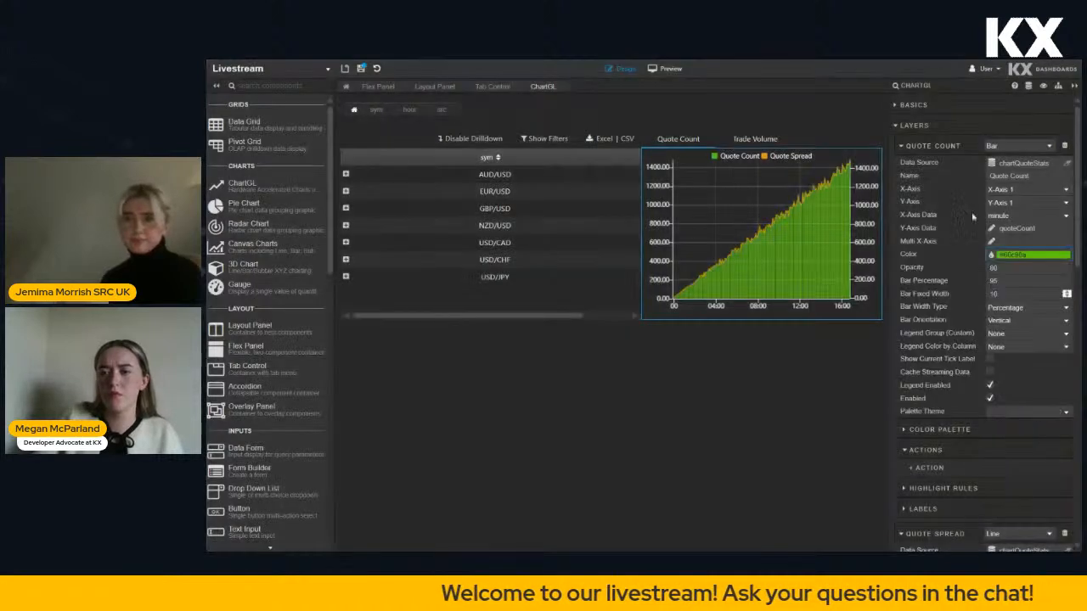
Use quoteSpread as the Quote Spread layer's Y-axis data and collapse the layer settings
{"action": "left_click", "coordinate": [927, 146]}
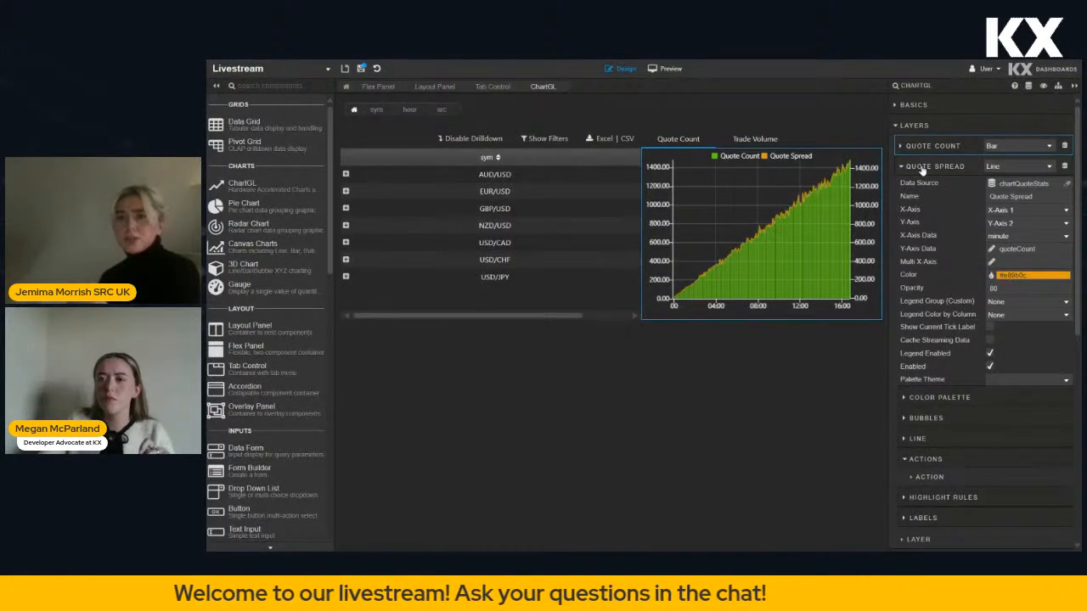
{"action": "left_click", "coordinate": [1023, 248]}
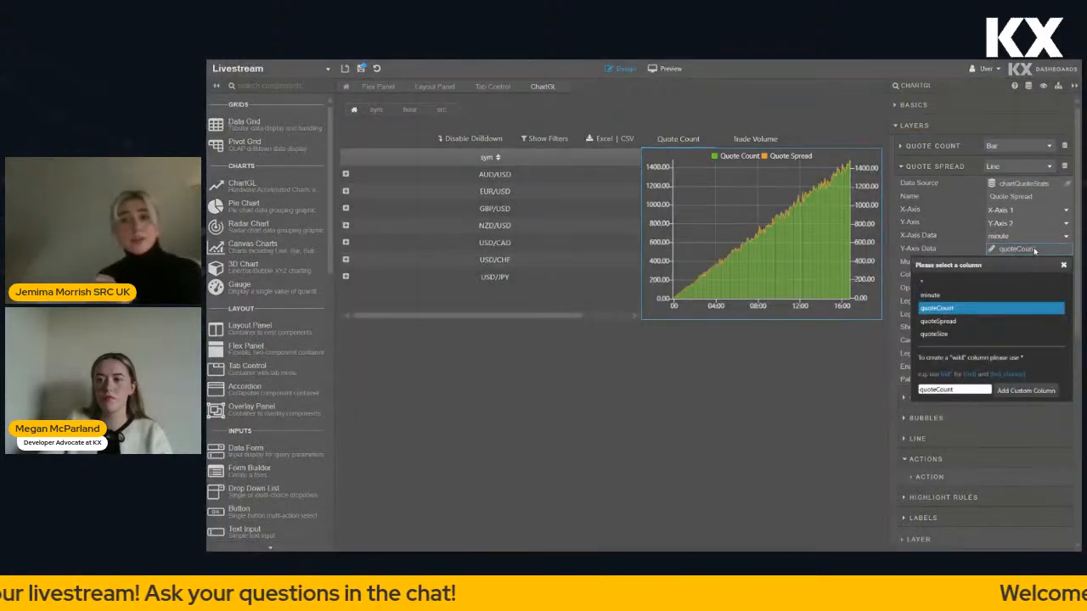
{"action": "left_click", "coordinate": [968, 323]}
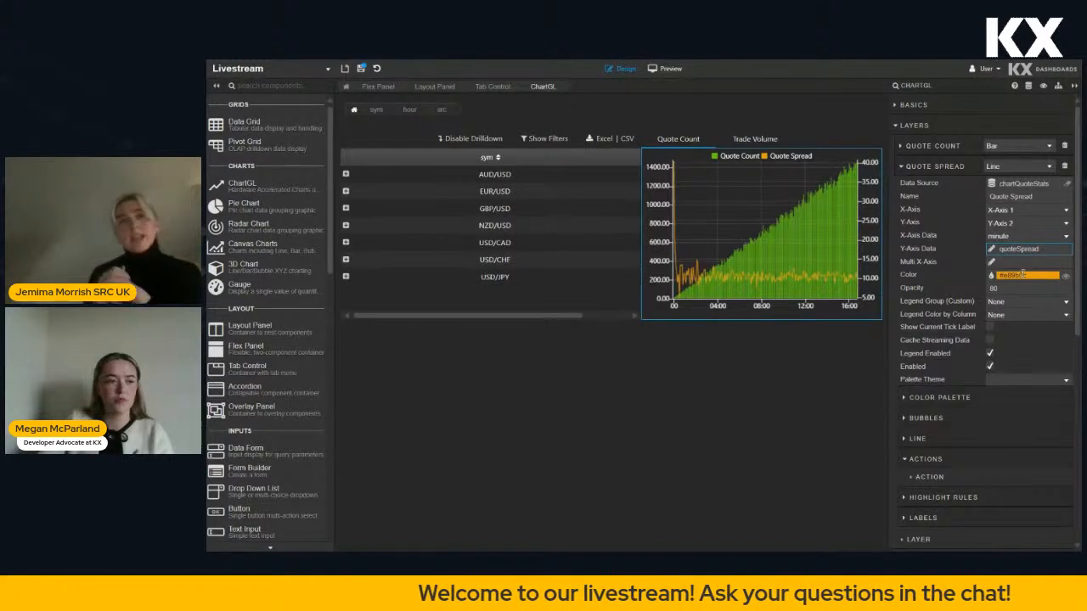
{"action": "left_click", "coordinate": [934, 166]}
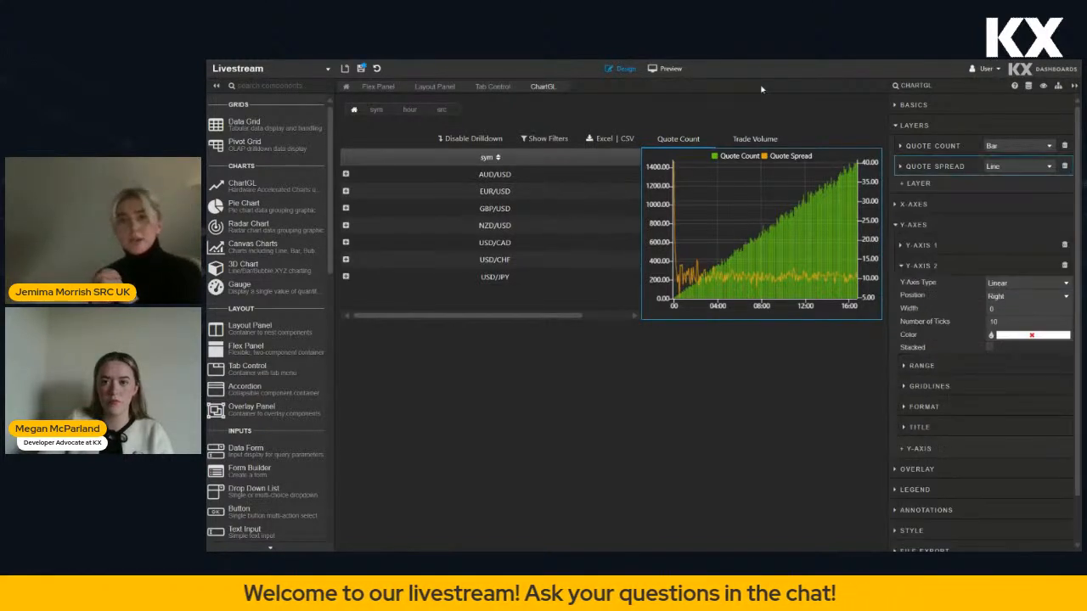
Switch to the Trade Volume tab in preview mode, then add a ChartGL component to it in design mode and select the chart
{"action": "left_click", "coordinate": [669, 68]}
{"action": "left_click", "coordinate": [803, 123]}
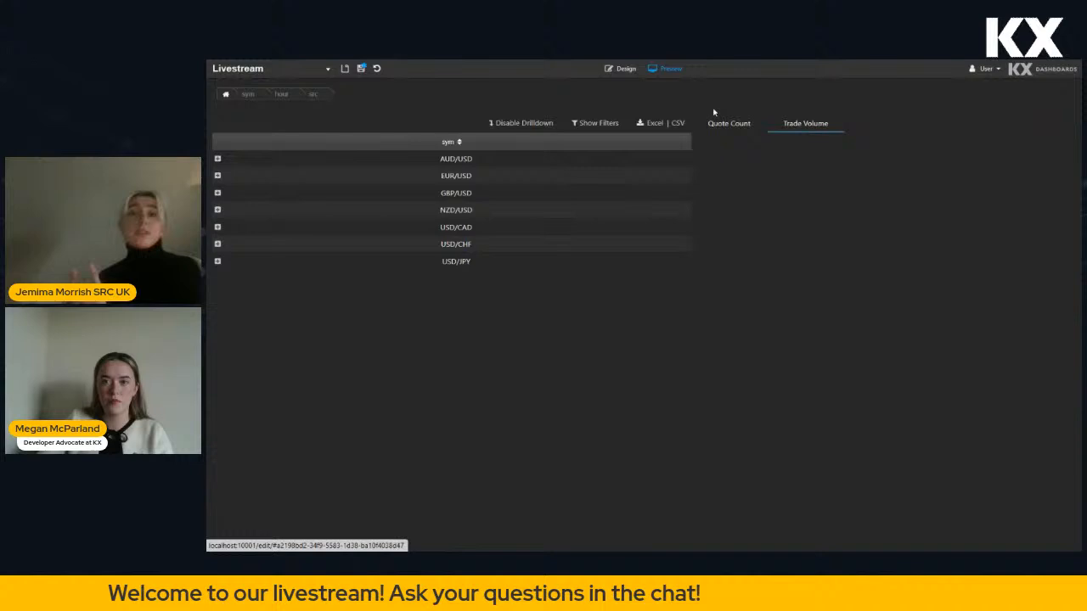
{"action": "left_click", "coordinate": [623, 68]}
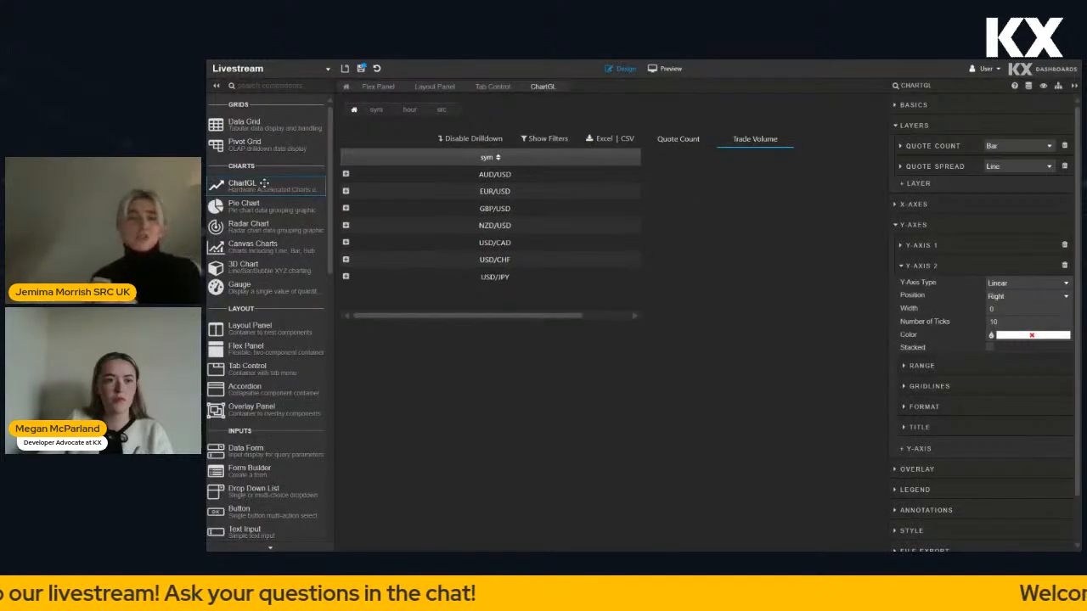
{"action": "left_click_drag", "start_coordinate": [244, 183], "coordinate": [709, 207]}
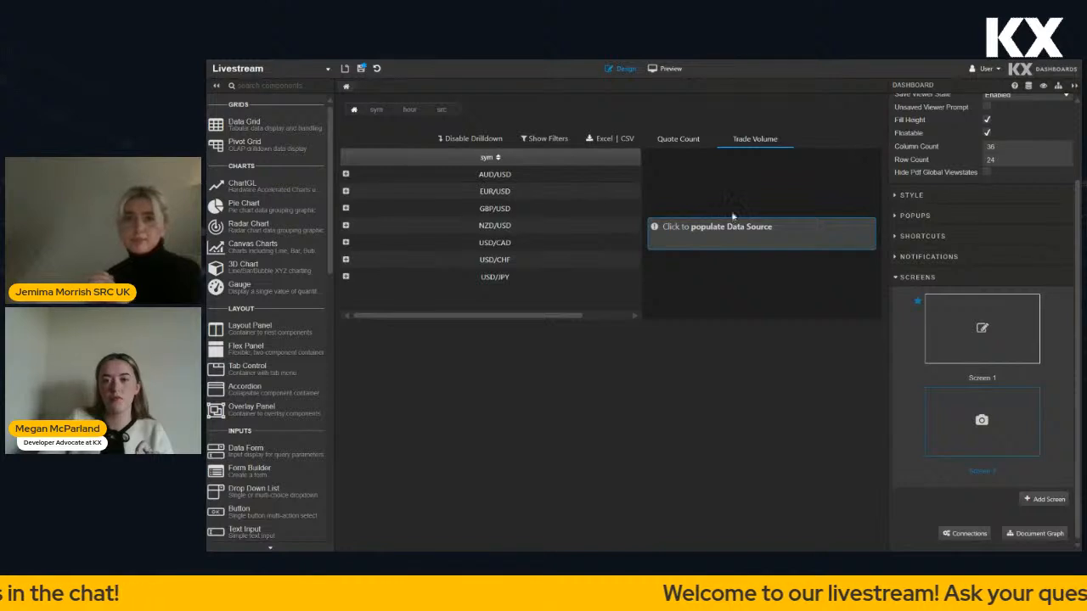
{"action": "left_click", "coordinate": [832, 176]}
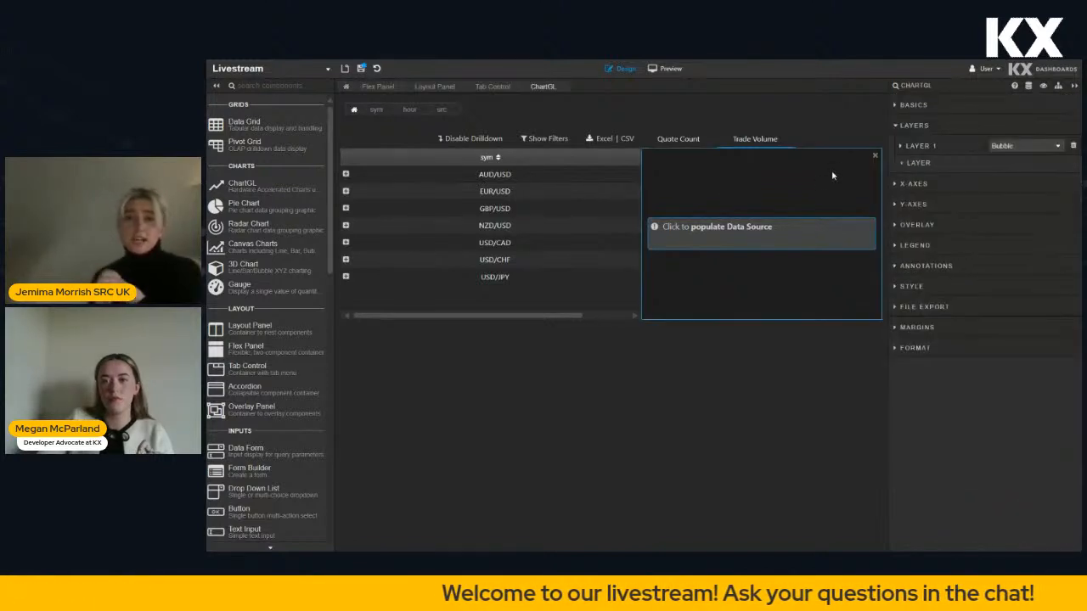
Run the chartTradeSize query and assign it as the data source of the new chart's Layer 1
{"action": "left_click", "coordinate": [918, 147]}
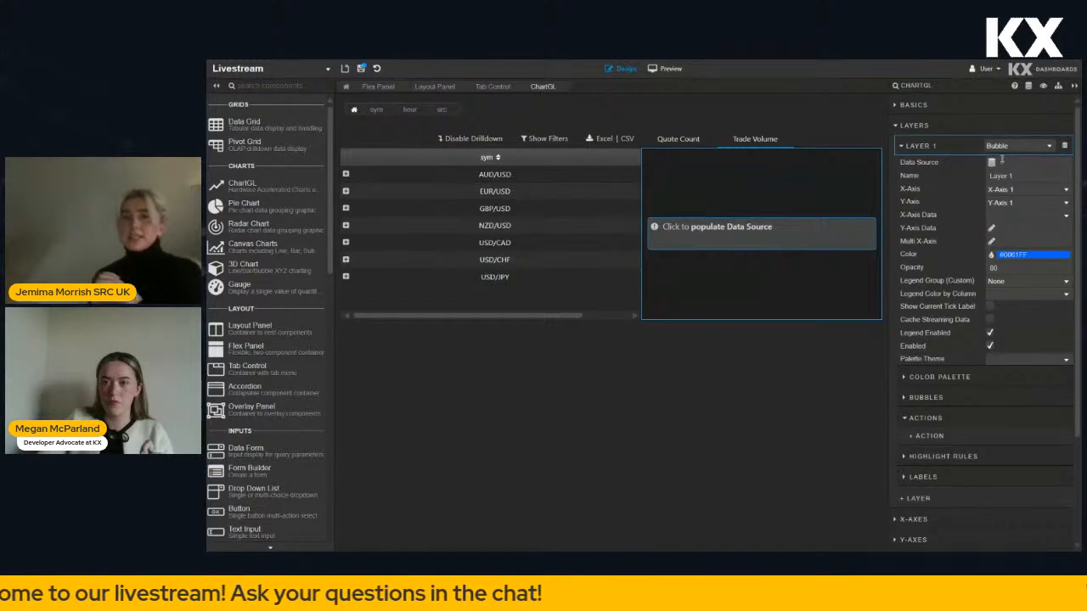
{"action": "left_click", "coordinate": [990, 162]}
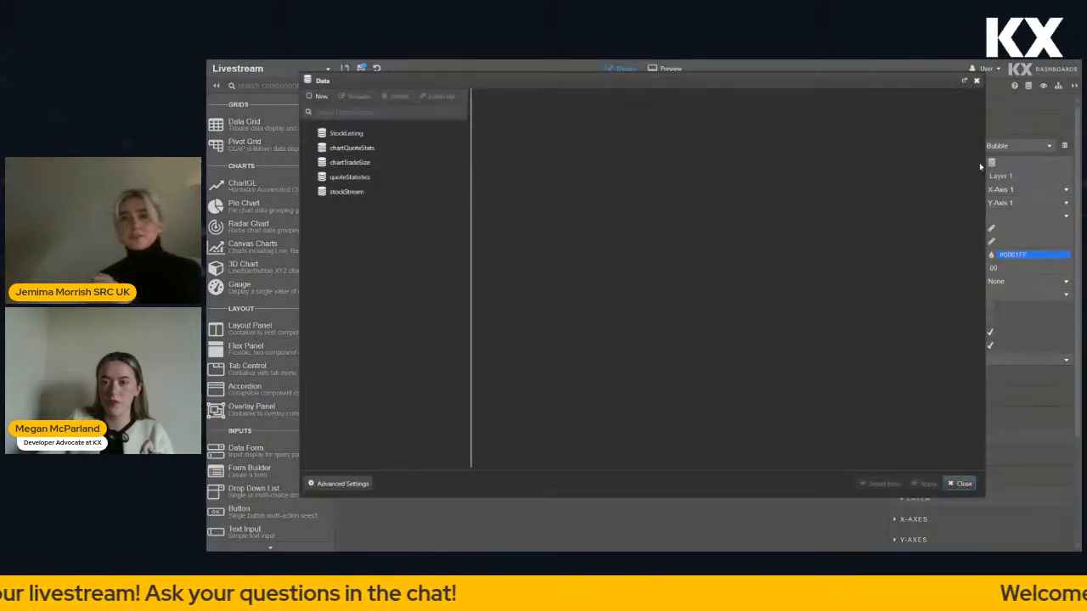
{"action": "left_click", "coordinate": [371, 161]}
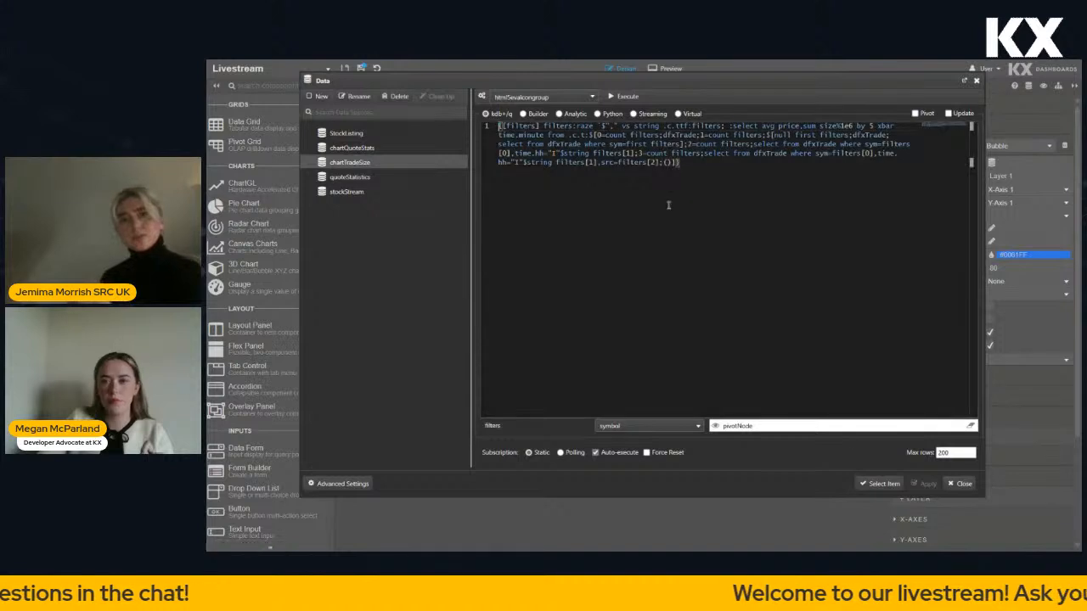
{"action": "left_click", "coordinate": [627, 98]}
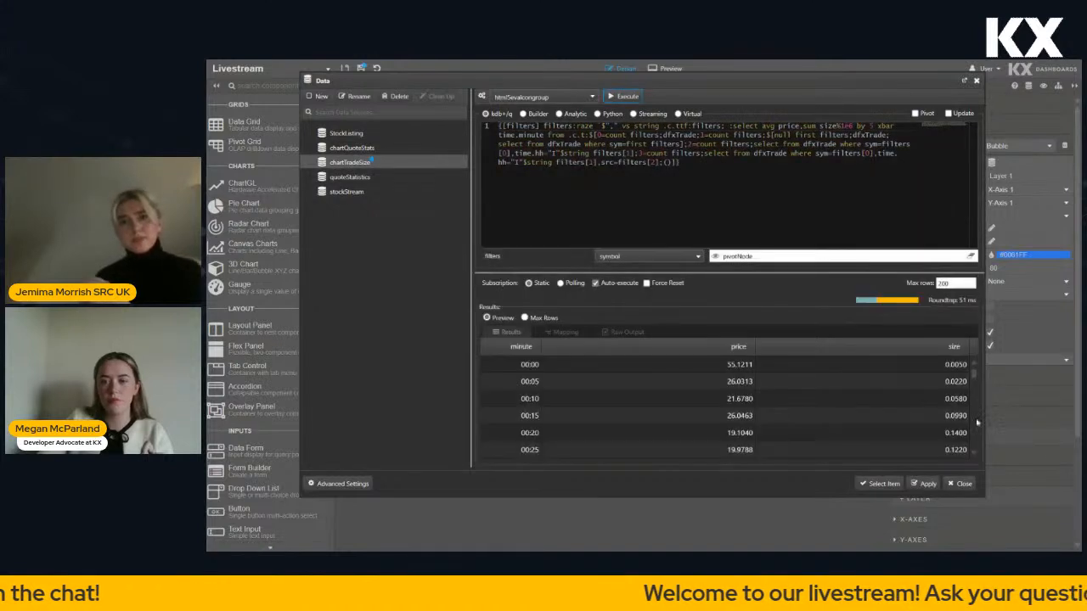
{"action": "left_click", "coordinate": [881, 483]}
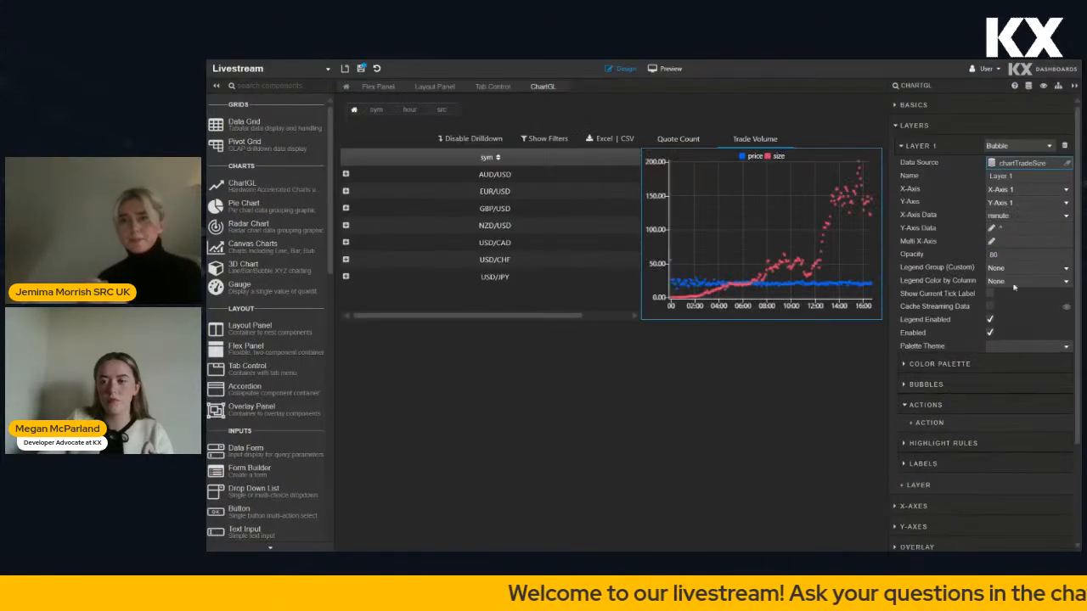
Use size as Layer 1's Y-axis data and change the layer type to Bar
{"action": "left_click", "coordinate": [1023, 228]}
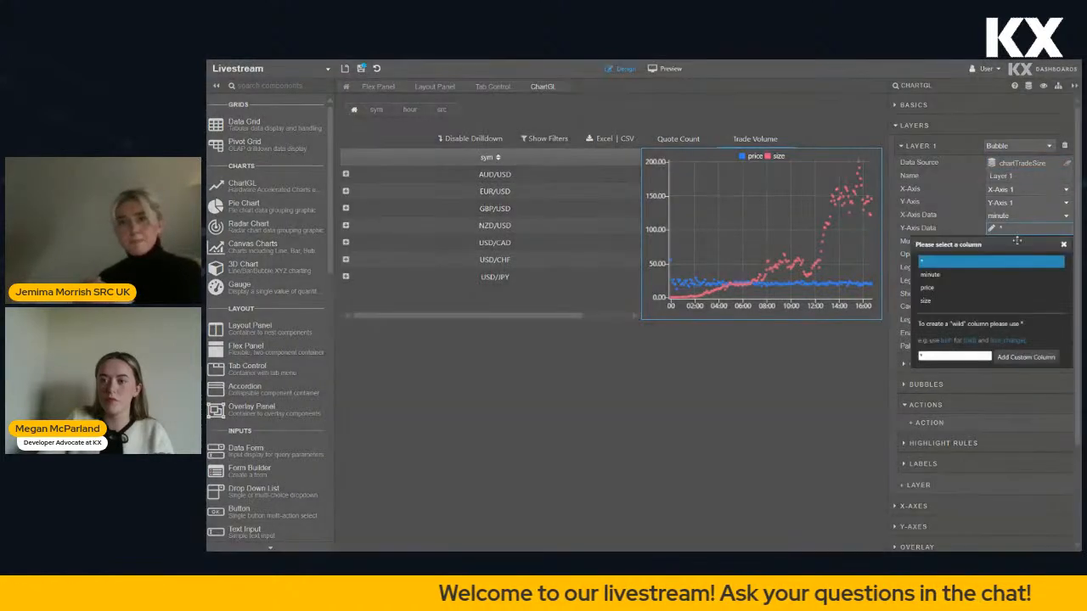
{"action": "left_click", "coordinate": [968, 302]}
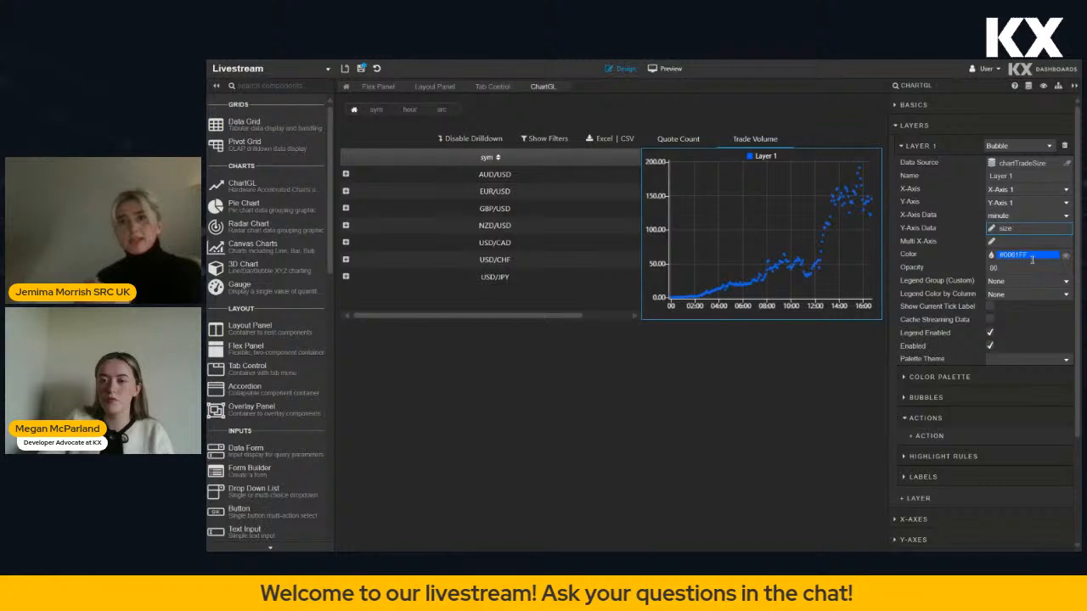
{"action": "left_click", "coordinate": [1023, 175]}
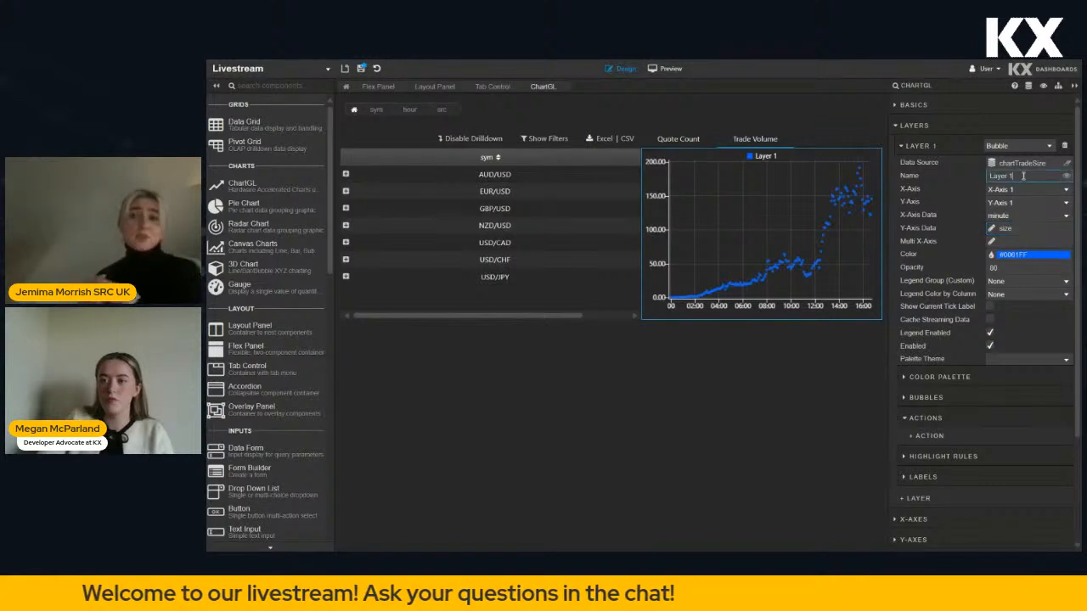
{"action": "left_click", "coordinate": [1022, 148]}
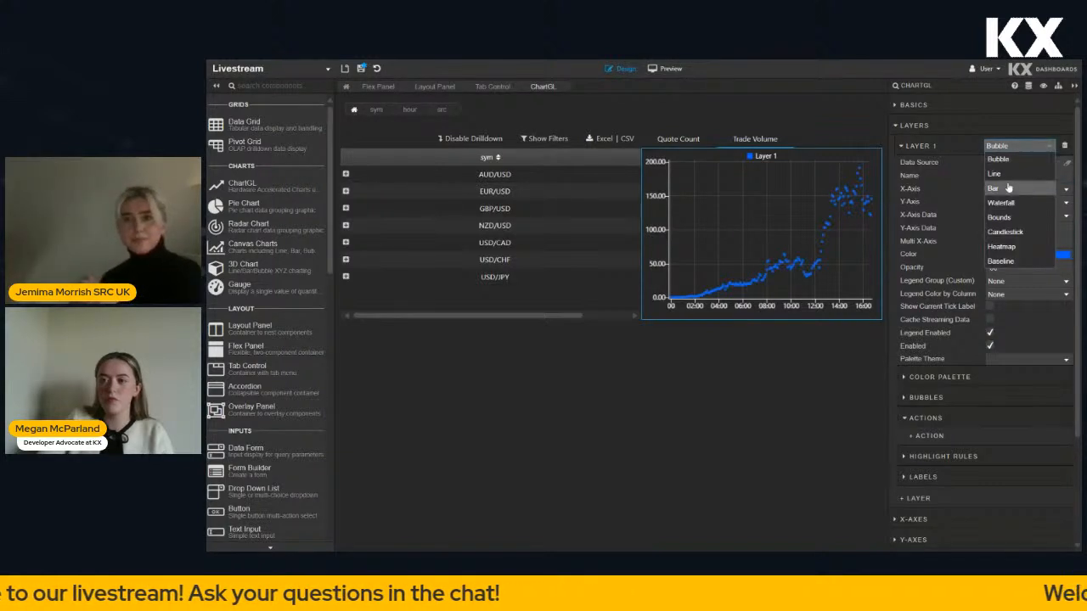
{"action": "left_click", "coordinate": [1006, 194]}
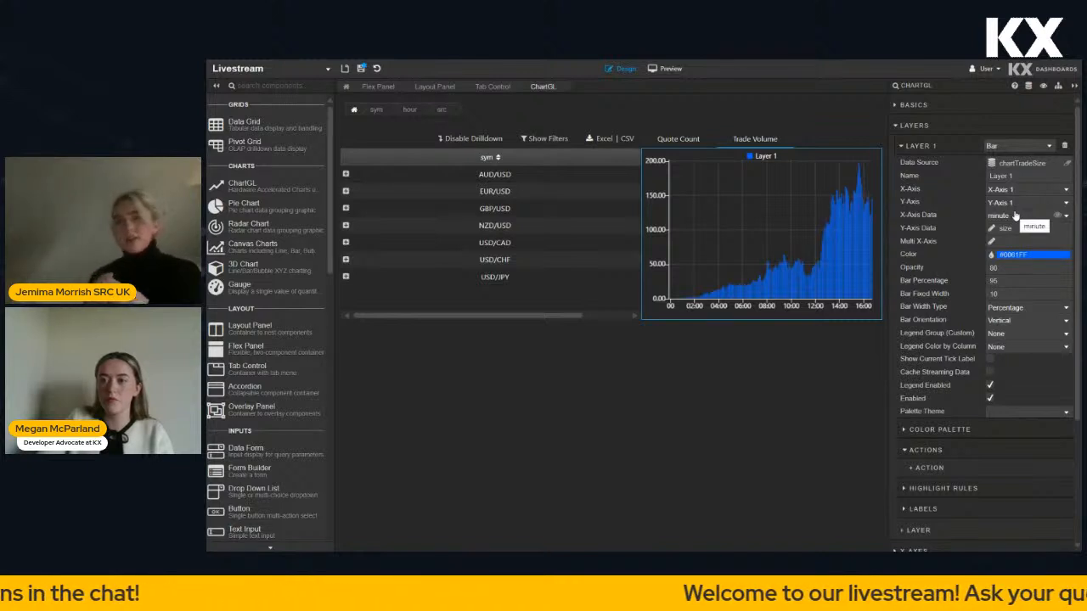
Rename Layer 1 of the trade chart to "Trade Volume (per Million)"
{"action": "left_click", "coordinate": [1024, 176]}
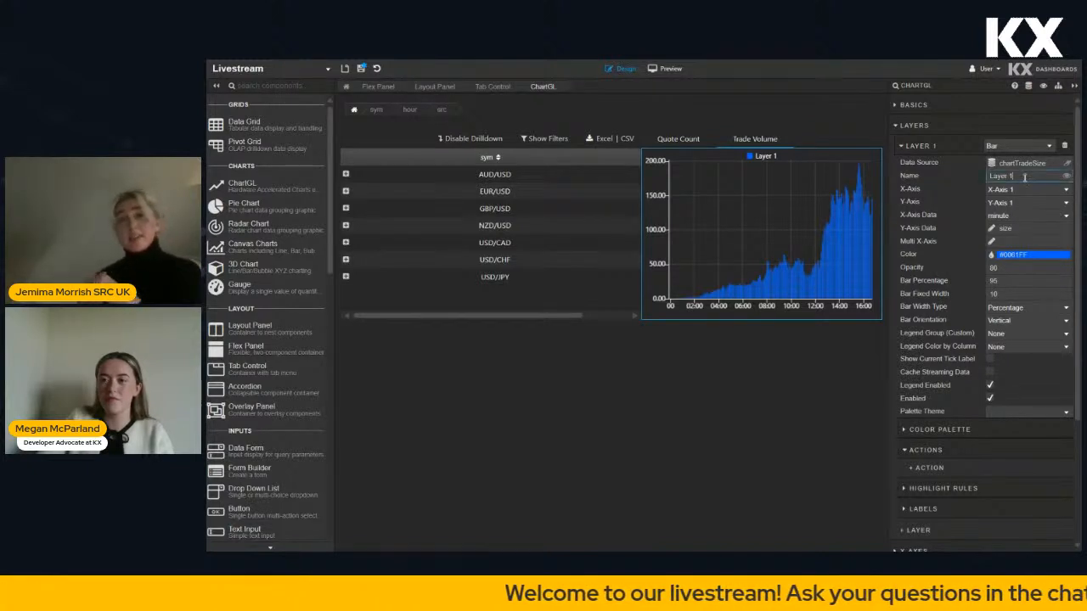
{"action": "key", "text": "BackSpace"}
{"action": "key", "text": "BackSpace"}
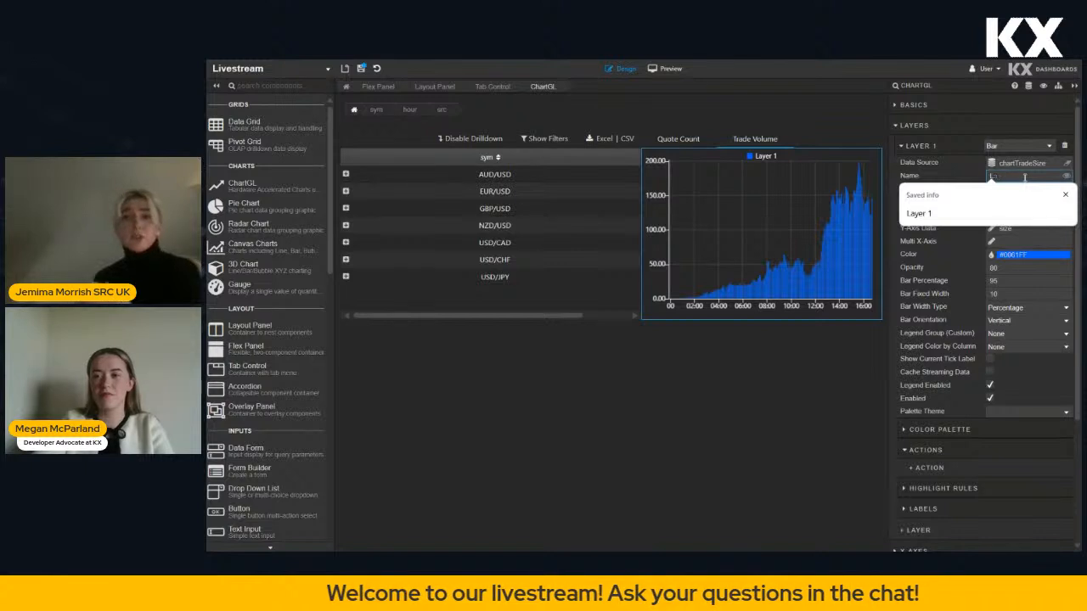
{"action": "type", "text": "Trade Volume (per Million)"}
{"action": "key", "text": "Tab"}
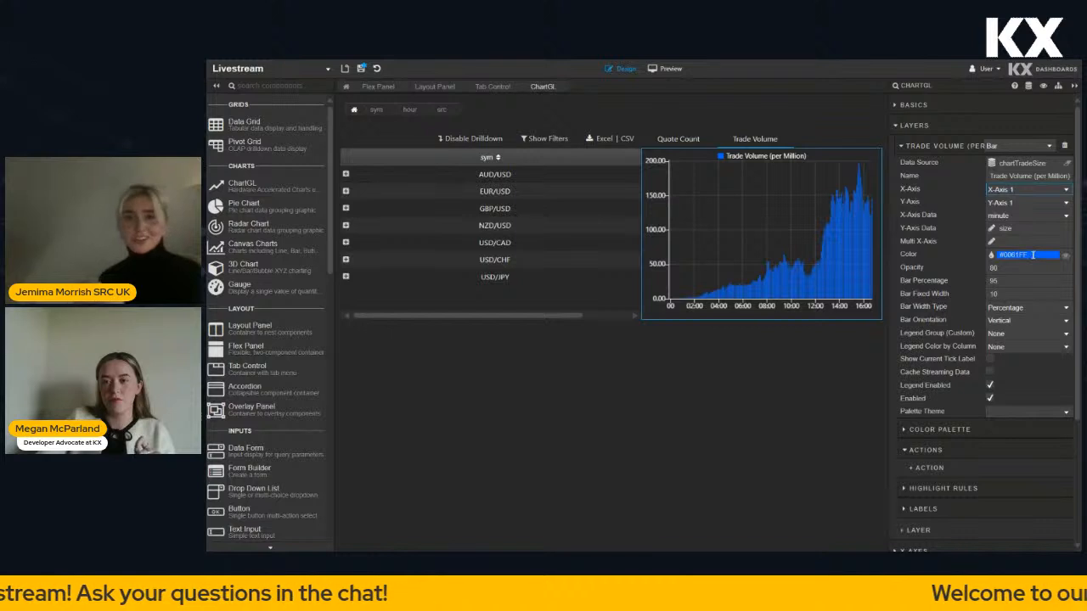
Set the Trade Volume layer's color to the green hex value 60c90a
{"action": "left_click", "coordinate": [1032, 255]}
{"action": "double_click", "coordinate": [990, 378]}
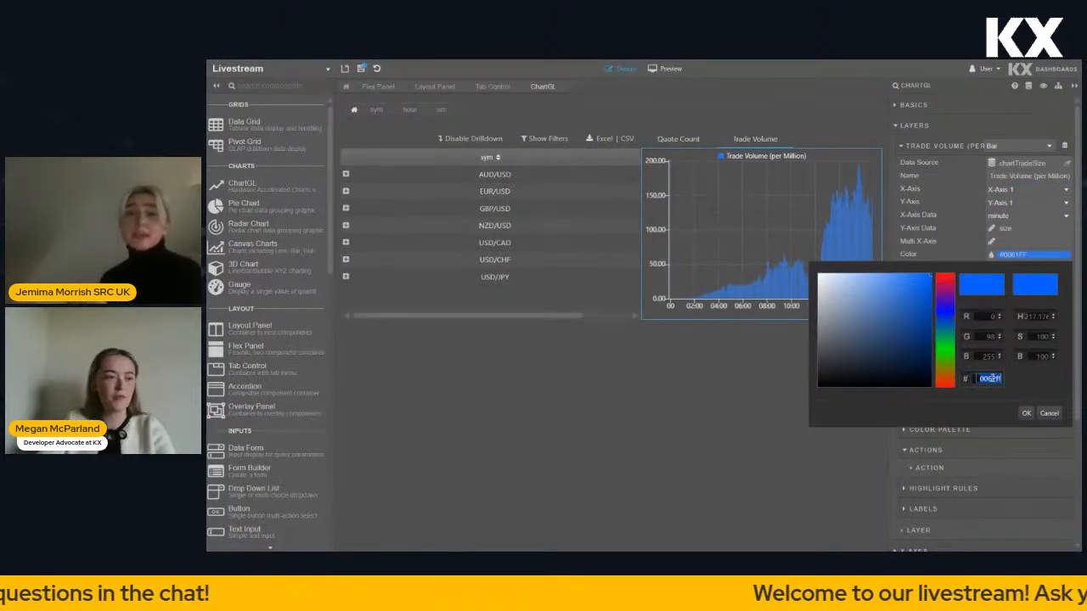
{"action": "type", "text": "0"}
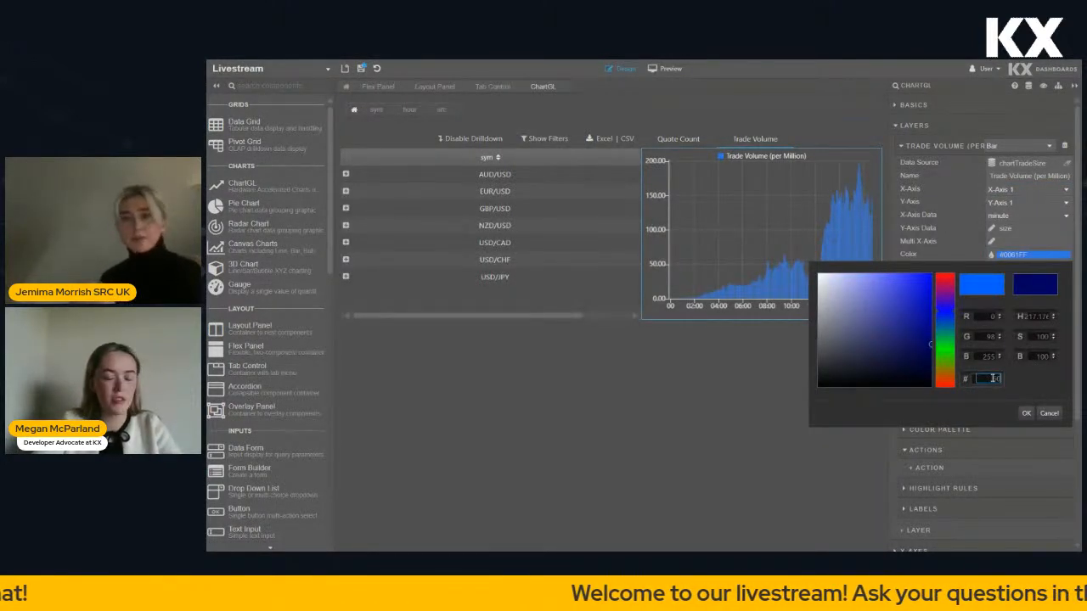
{"action": "type", "text": "c90a"}
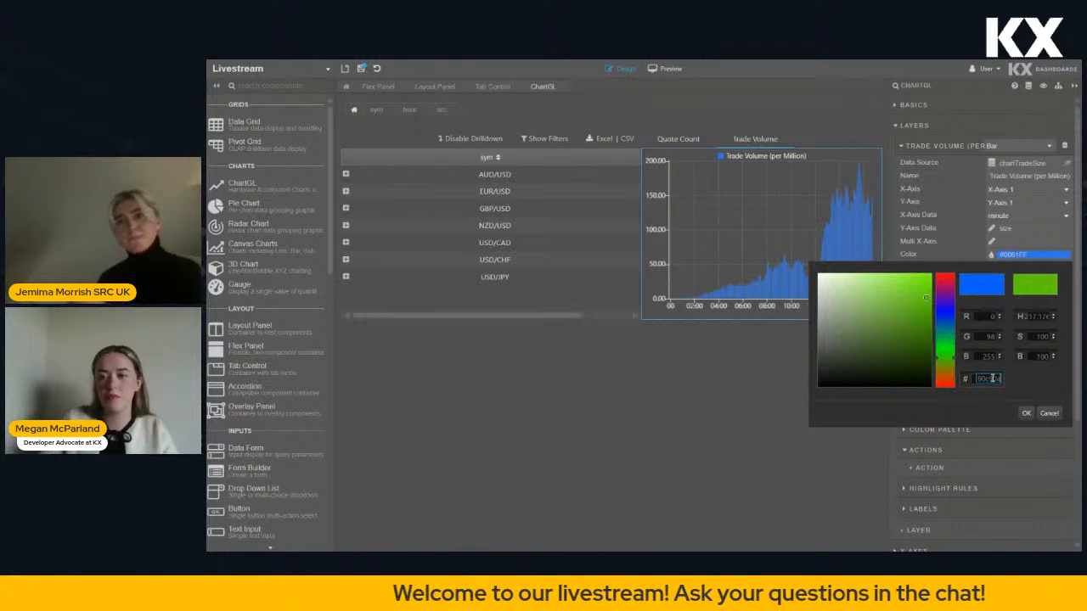
{"action": "left_click", "coordinate": [1025, 413]}
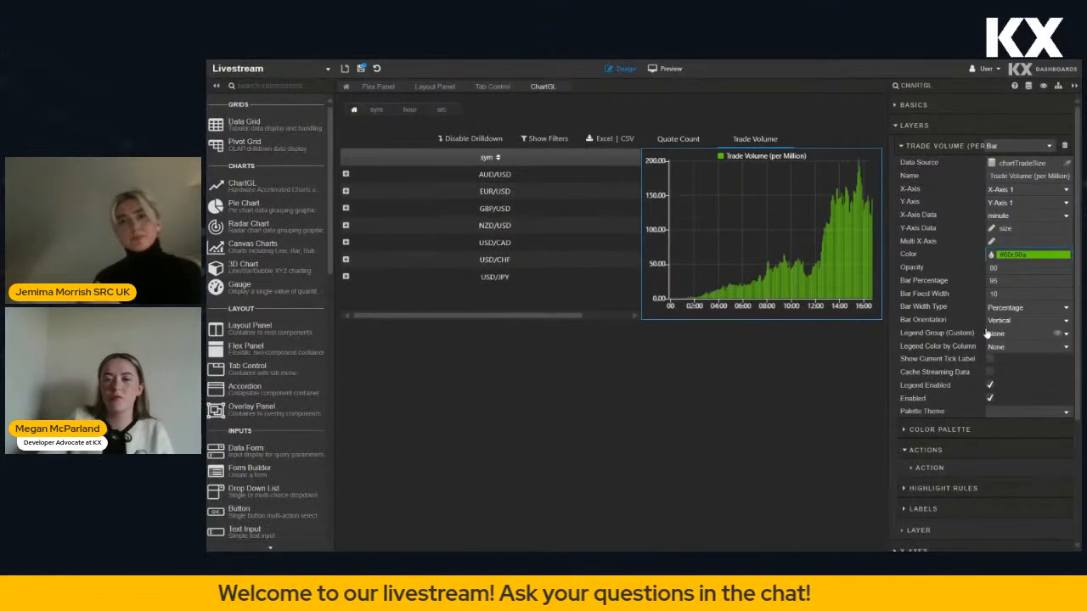
Collapse the layer settings, check the dashboard in preview mode and return to design mode
{"action": "left_click", "coordinate": [914, 150]}
{"action": "left_click", "coordinate": [908, 128]}
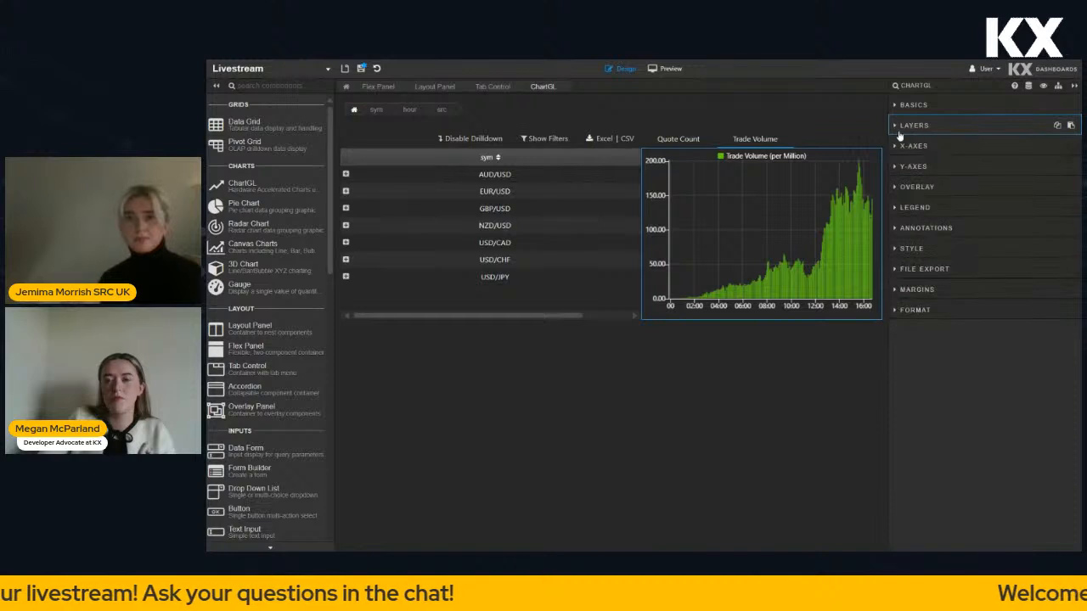
{"action": "left_click", "coordinate": [663, 67]}
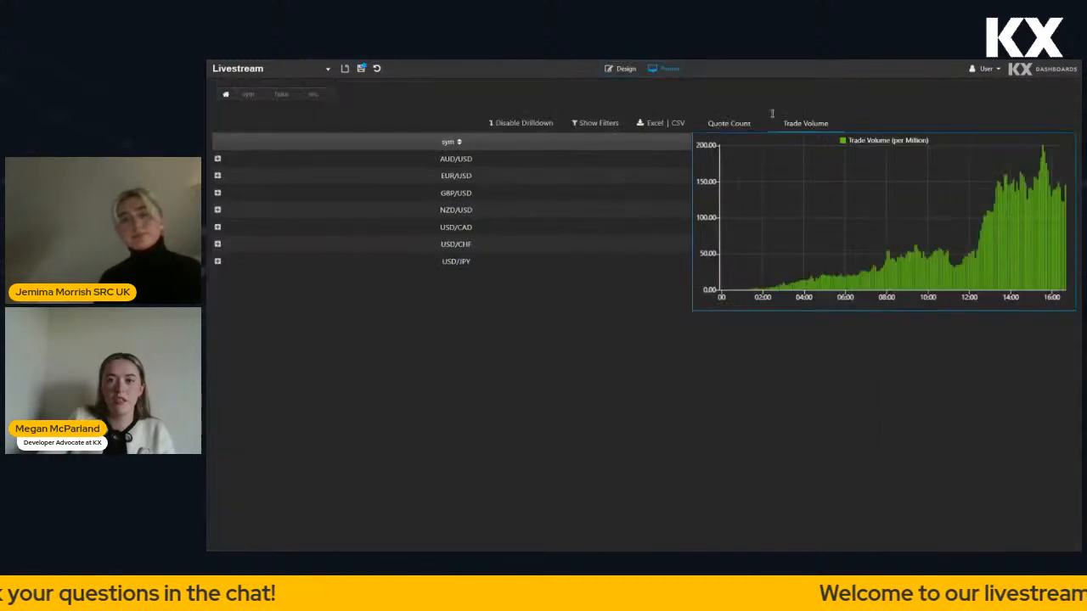
{"action": "left_click", "coordinate": [610, 69]}
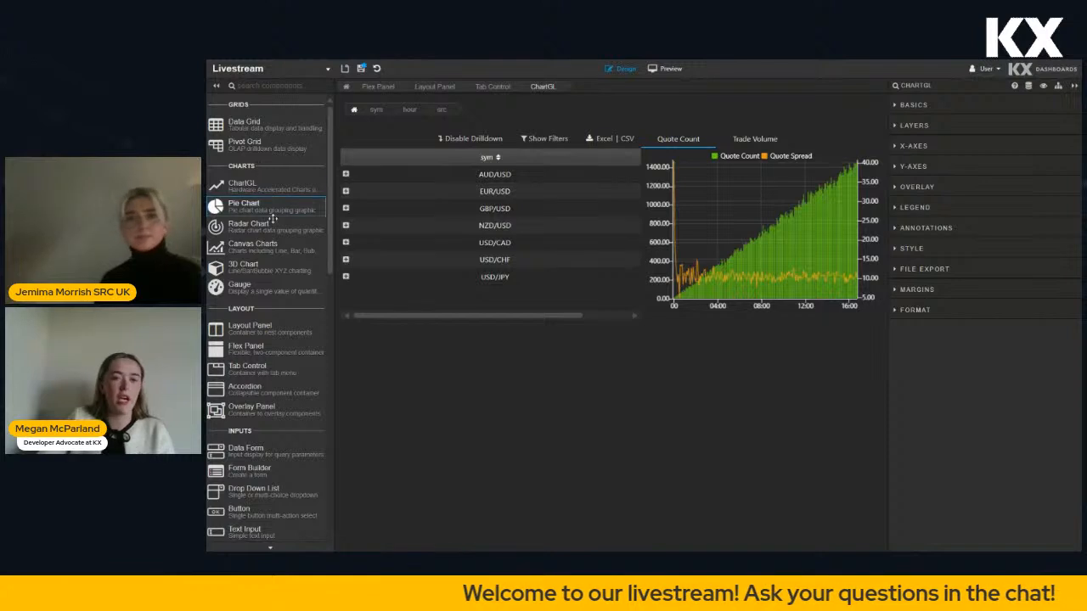
Add an Accordion component below the pivot grid and widen it to span the full dashboard width
{"action": "left_click", "coordinate": [295, 87]}
{"action": "type", "text": "acco"}
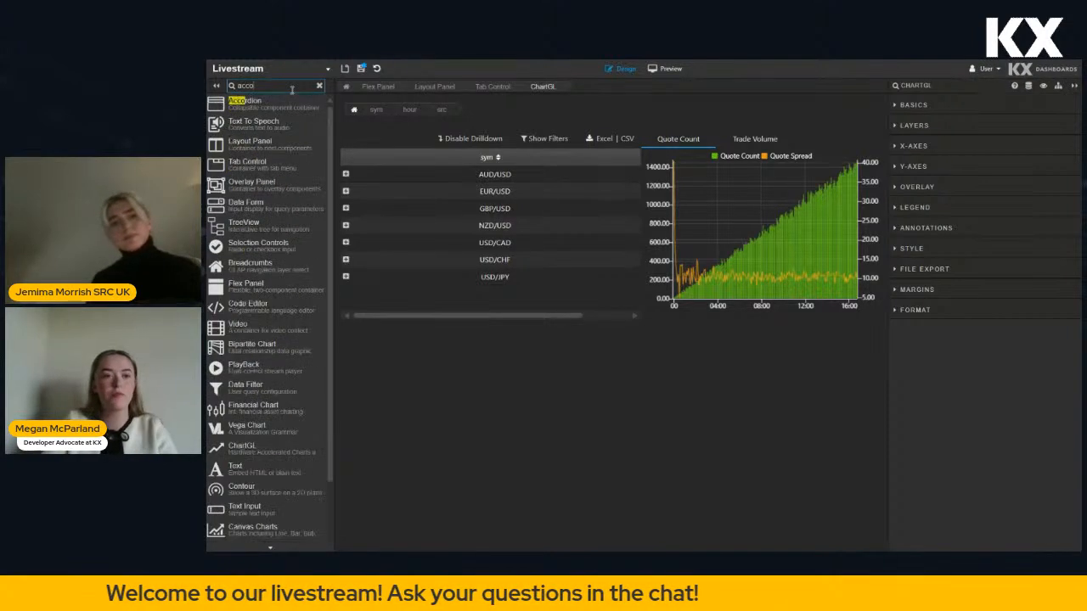
{"action": "left_click_drag", "start_coordinate": [310, 102], "coordinate": [356, 331]}
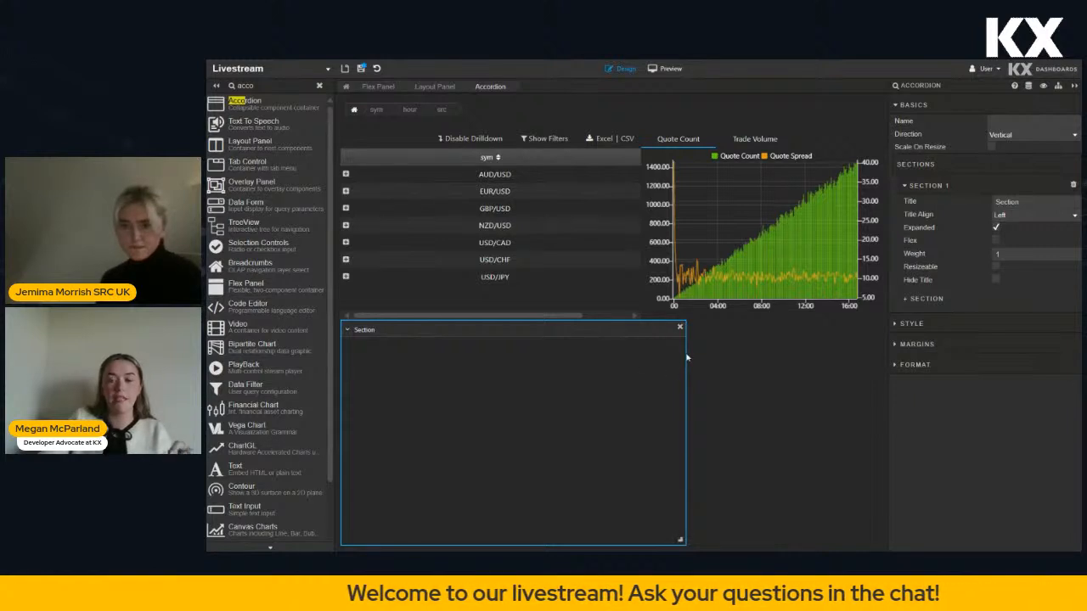
{"action": "left_click_drag", "start_coordinate": [685, 353], "coordinate": [879, 363]}
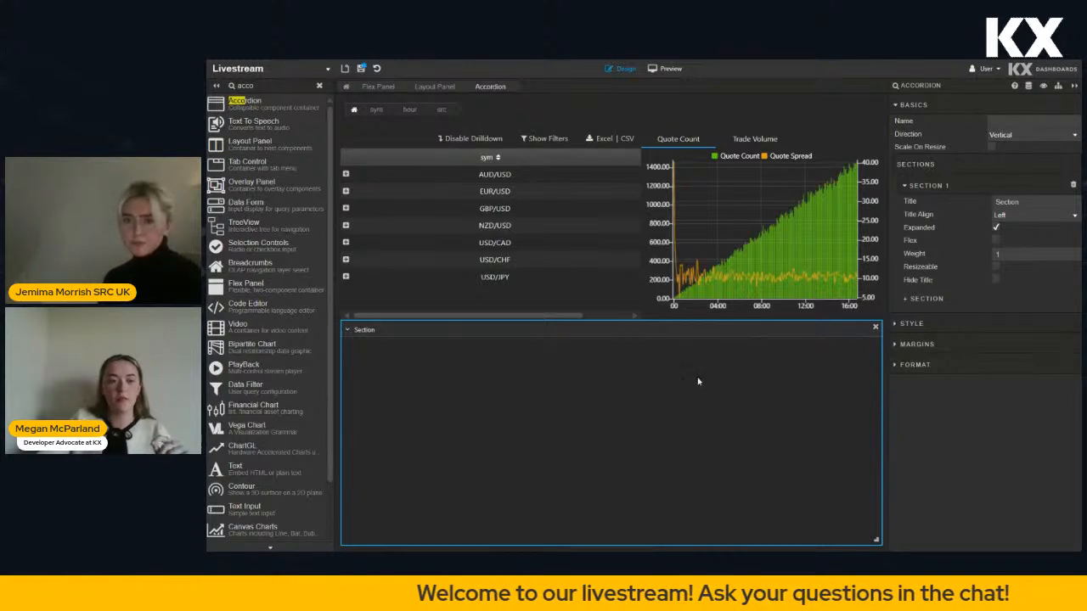
Set the accordion's direction to Horizontal, add a second section and expand it
{"action": "left_click", "coordinate": [1002, 136]}
{"action": "left_click", "coordinate": [1003, 160]}
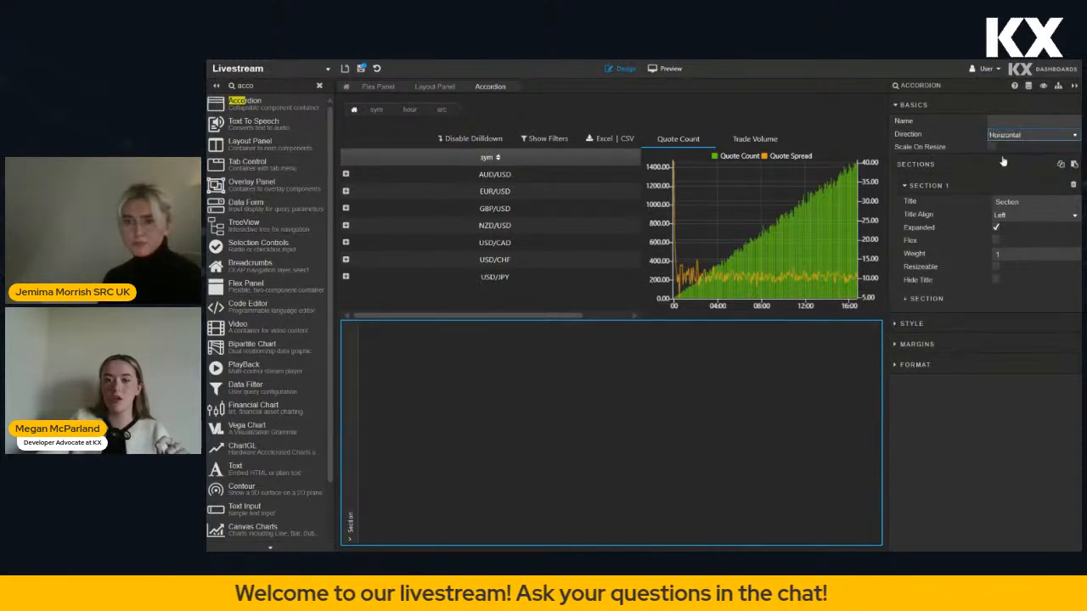
{"action": "left_click", "coordinate": [926, 299]}
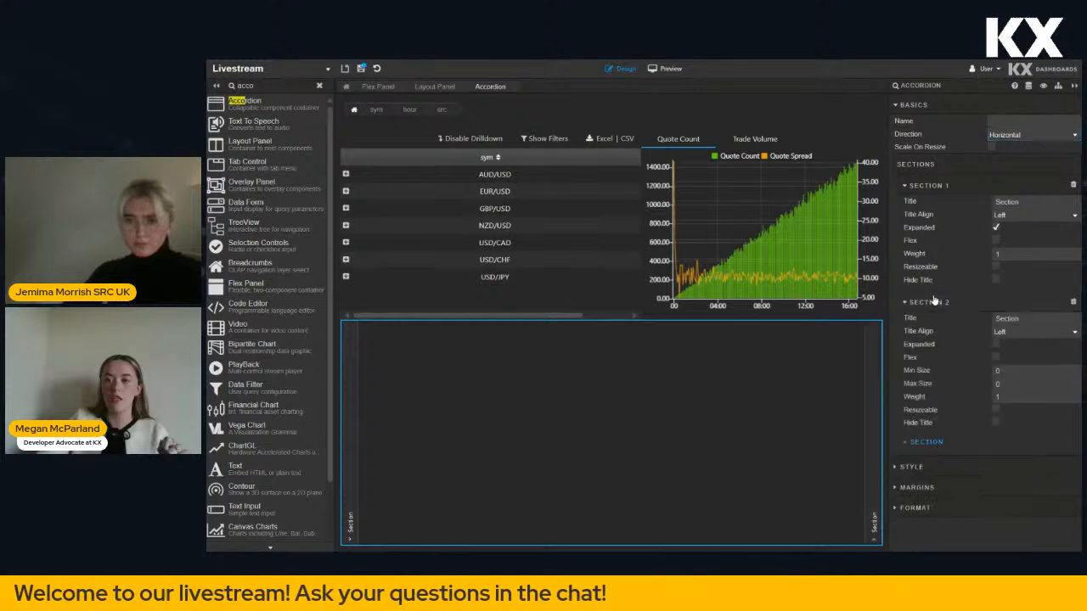
{"action": "left_click", "coordinate": [876, 405]}
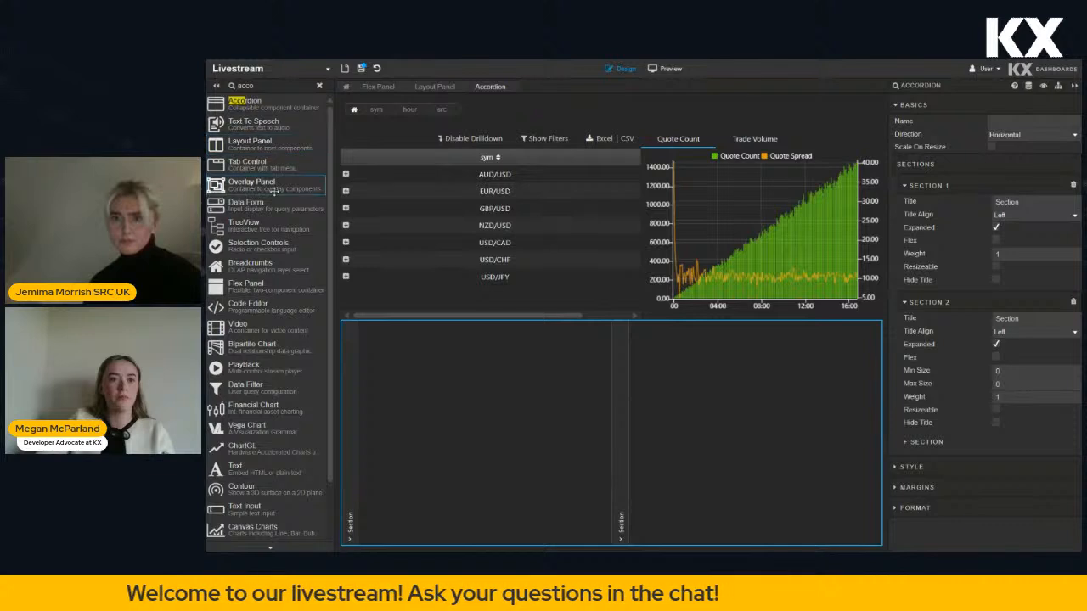
Find the Treemap component and place it in the accordion's first section
{"action": "left_click", "coordinate": [319, 86]}
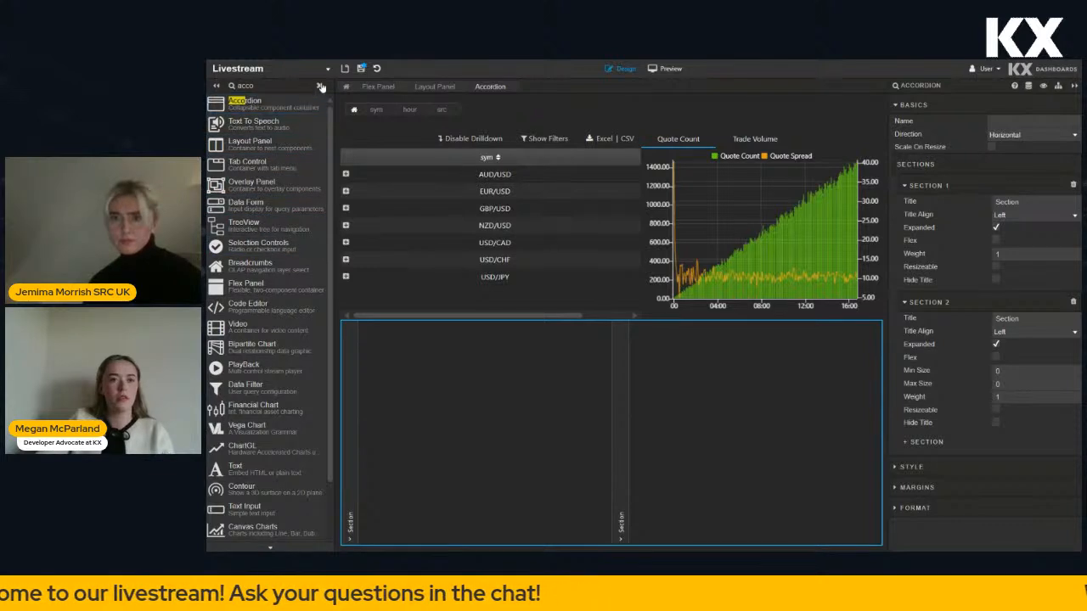
{"action": "type", "text": "tree"}
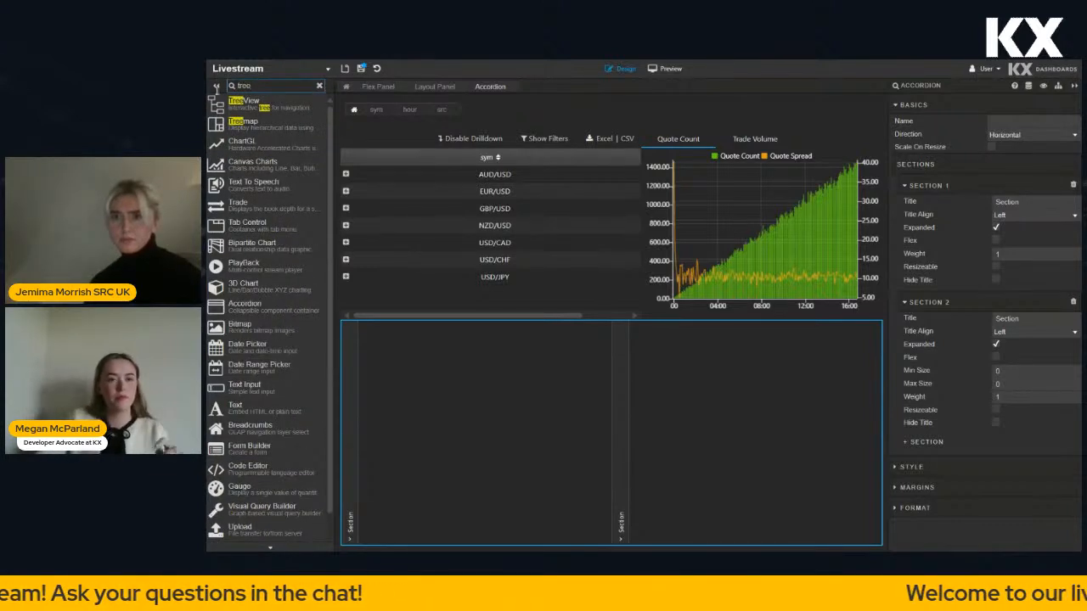
{"action": "left_click_drag", "start_coordinate": [247, 127], "coordinate": [379, 357]}
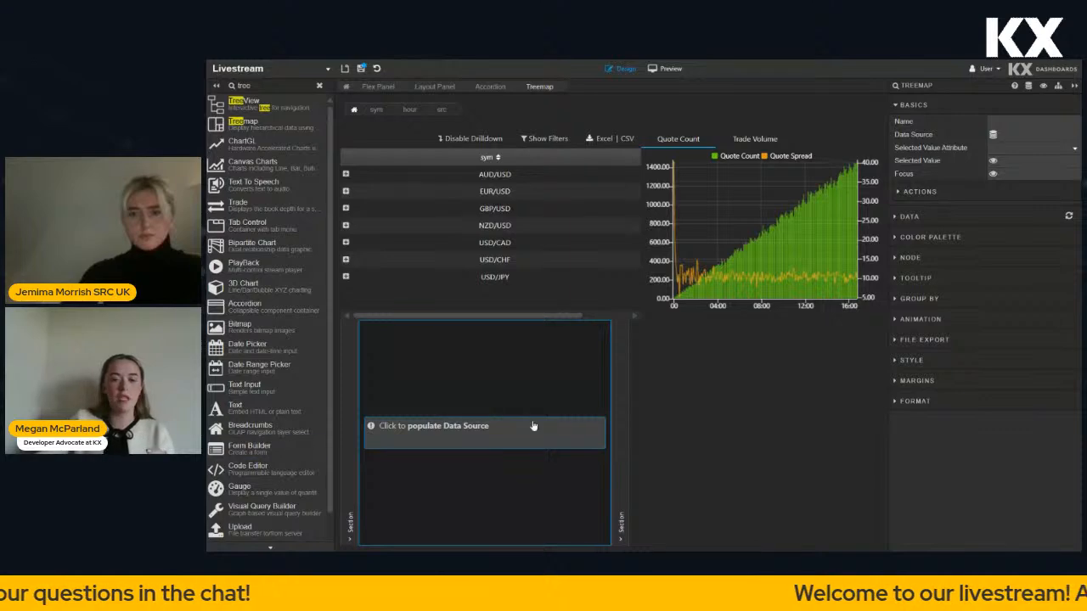
Assign quoteStatistics as the Treemap's data source and map its Focus to the pivotNode view state
{"action": "left_click", "coordinate": [501, 431]}
{"action": "left_click", "coordinate": [378, 178]}
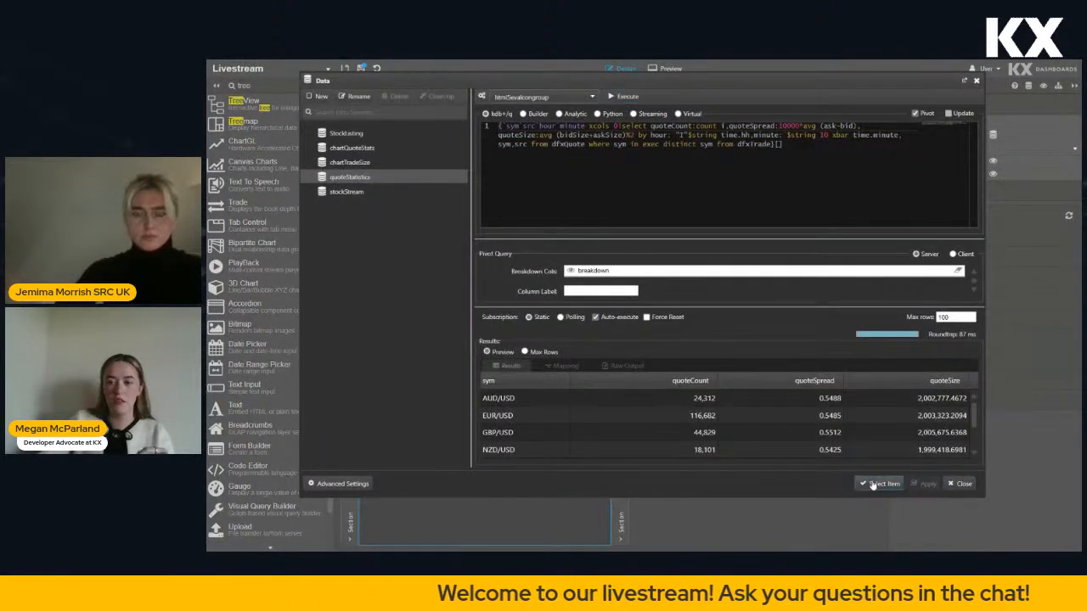
{"action": "left_click", "coordinate": [879, 483]}
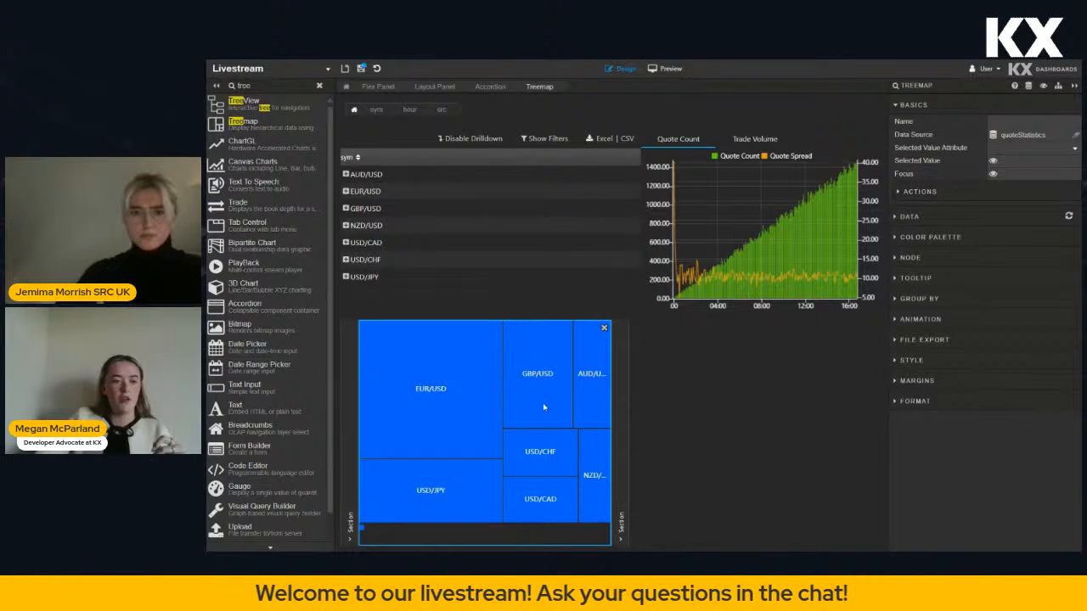
{"action": "left_click", "coordinate": [1007, 168]}
{"action": "left_click", "coordinate": [407, 215]}
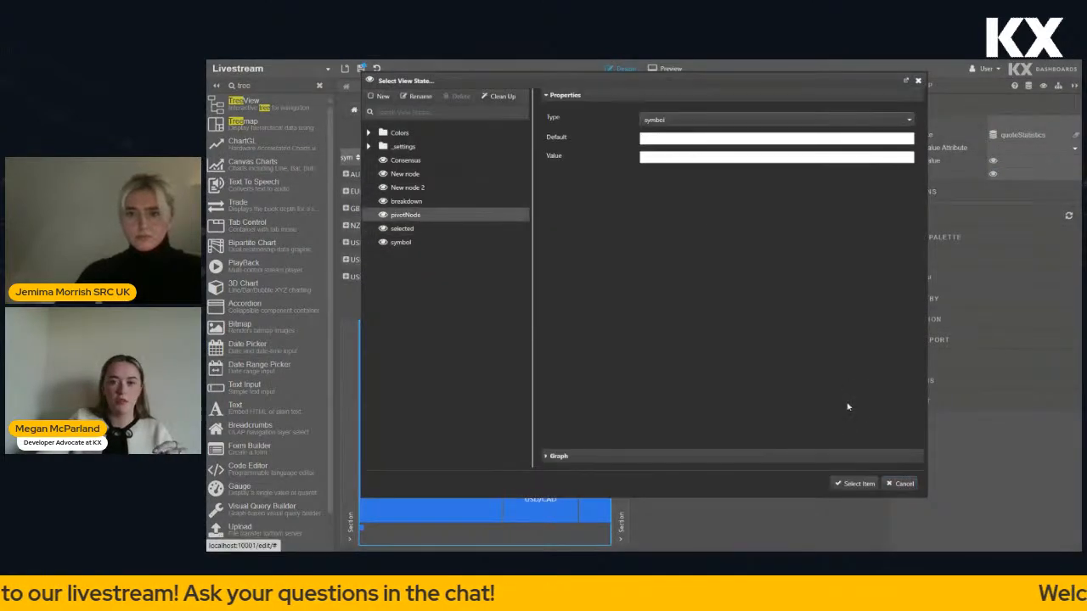
{"action": "left_click", "coordinate": [854, 483]}
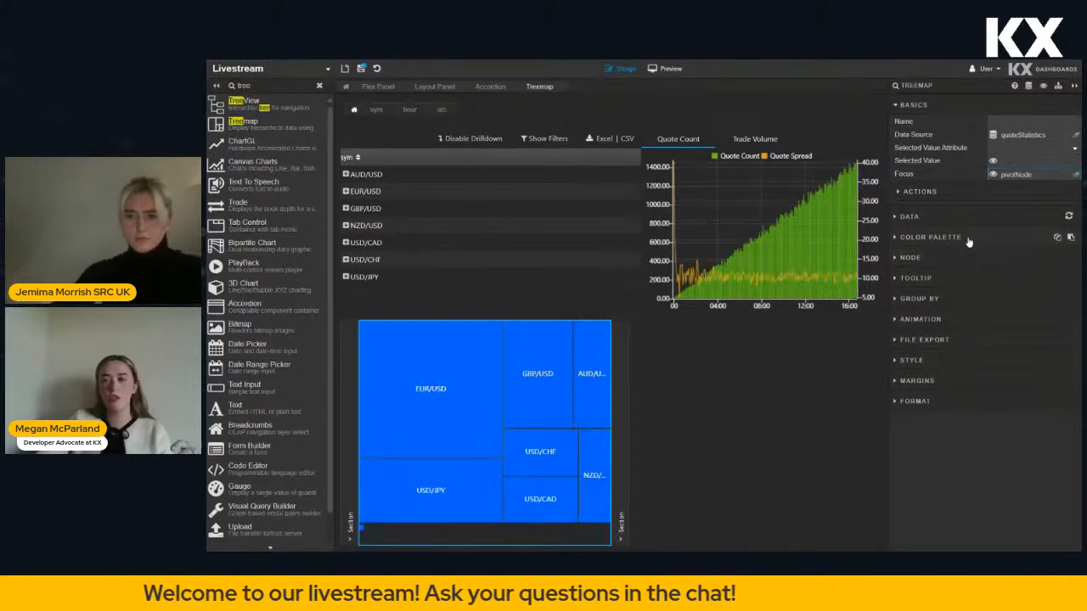
Configure the Treemap's Column 1 with {breakdownId} as the column and quoteCount for both color and size
{"action": "left_click", "coordinate": [931, 216]}
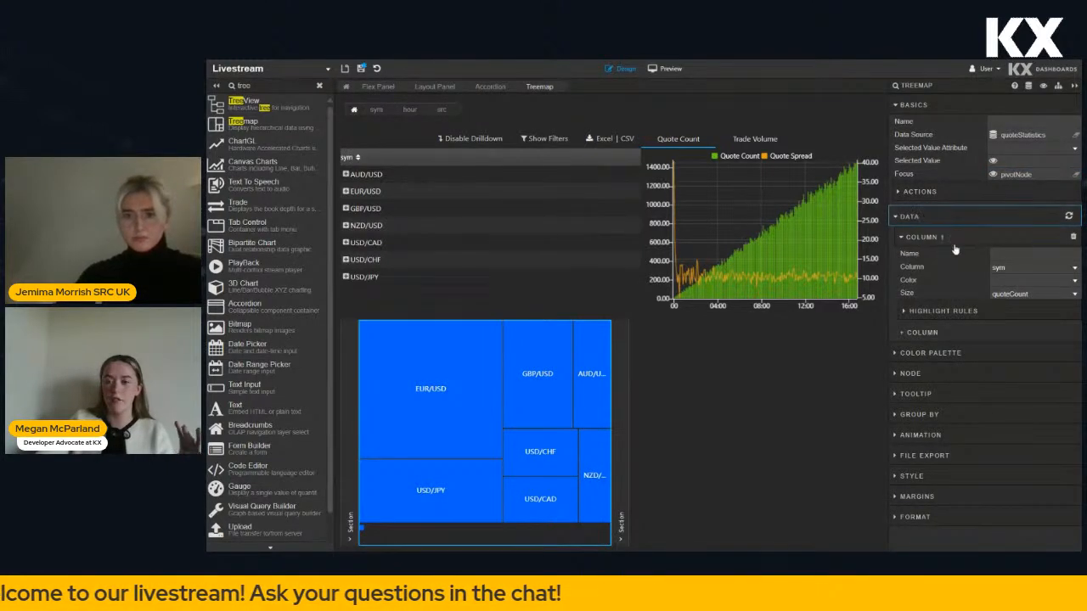
{"action": "left_click", "coordinate": [1012, 268]}
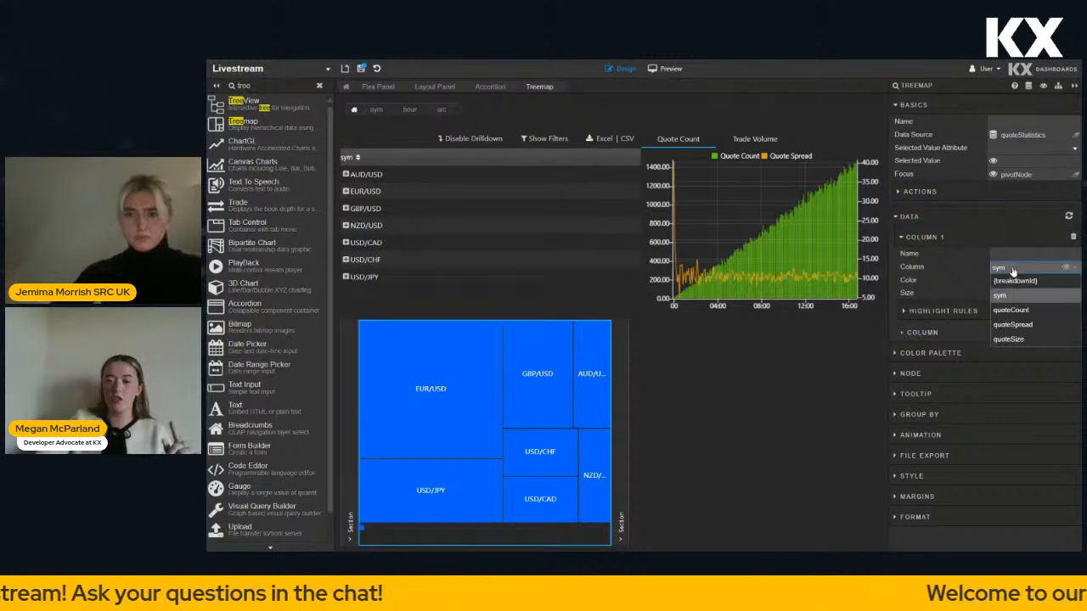
{"action": "left_click", "coordinate": [1013, 279]}
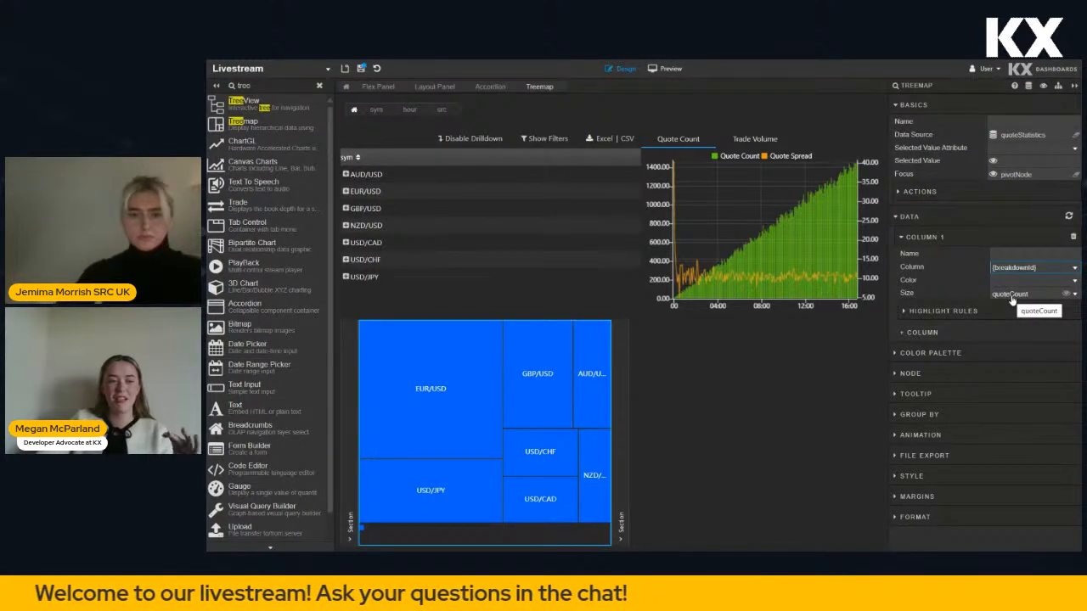
{"action": "left_click", "coordinate": [1008, 282]}
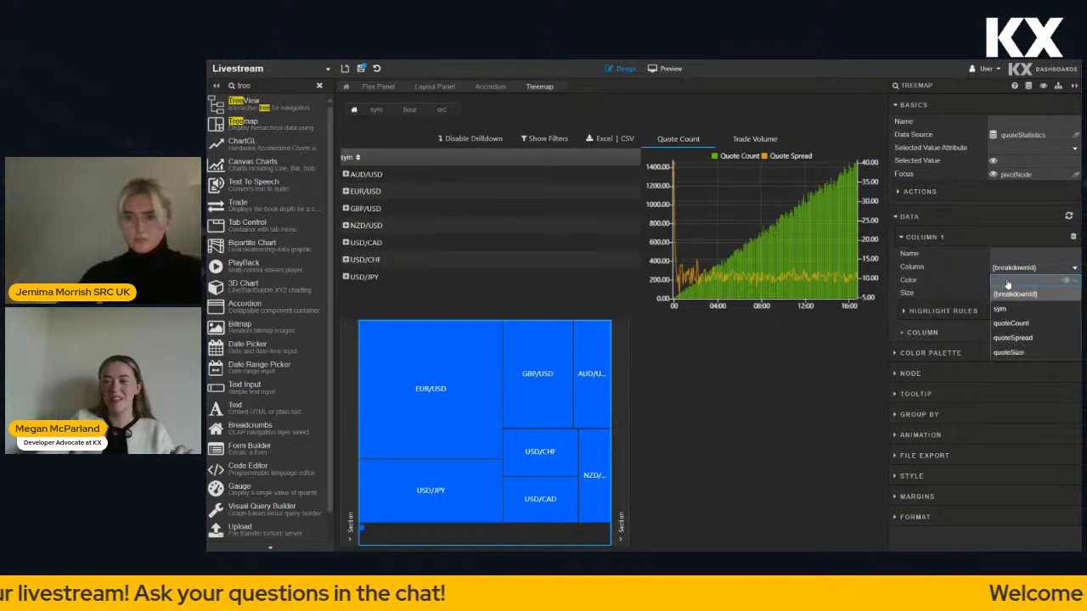
{"action": "left_click", "coordinate": [1011, 324]}
{"action": "left_click", "coordinate": [1019, 295]}
{"action": "left_click", "coordinate": [1015, 338]}
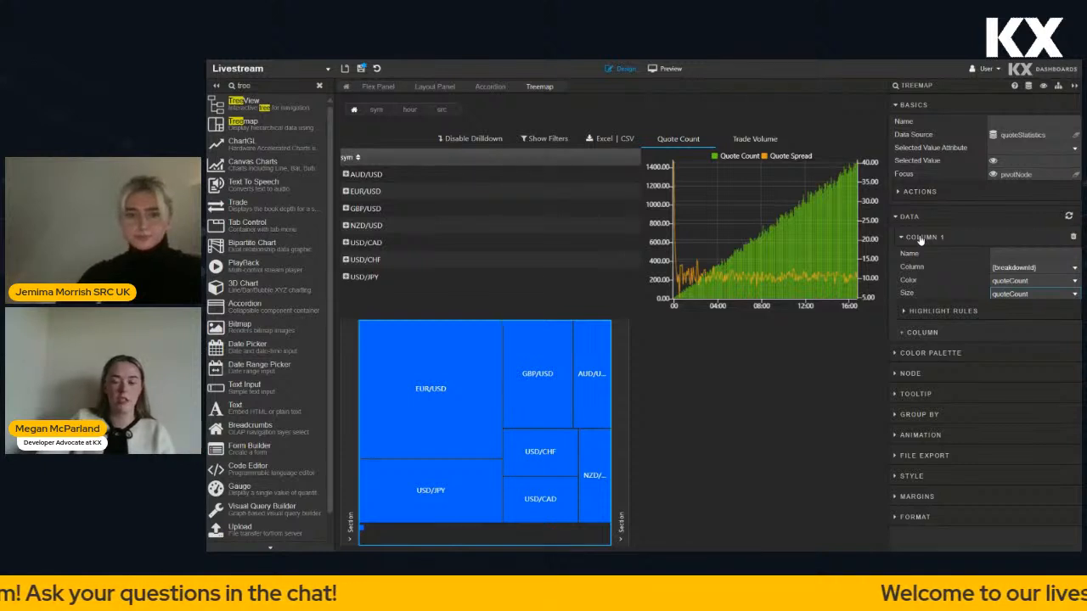
Change the Treemap's color palette coloring to Gradient
{"action": "left_click", "coordinate": [932, 353]}
{"action": "left_click", "coordinate": [1005, 376]}
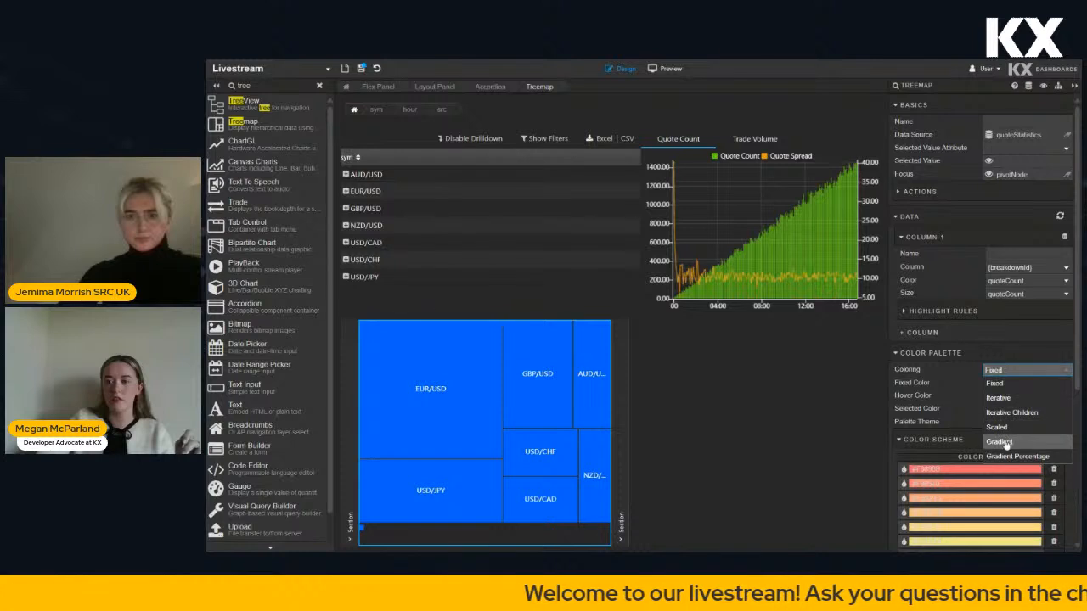
{"action": "left_click", "coordinate": [1006, 443]}
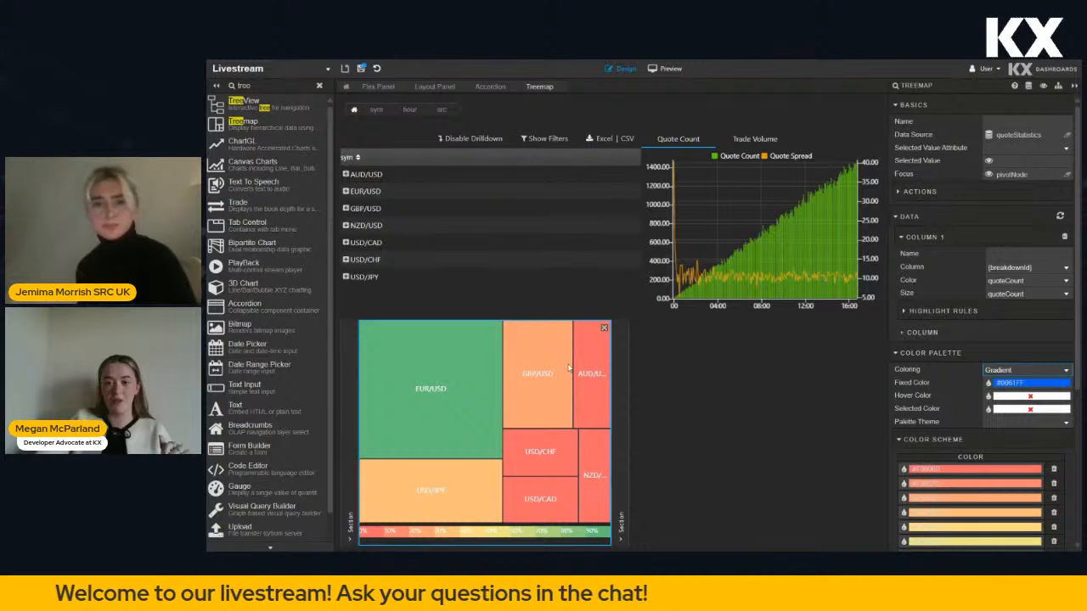
Find the Pie Chart component and place it in the accordion's second section
{"action": "left_click", "coordinate": [319, 86]}
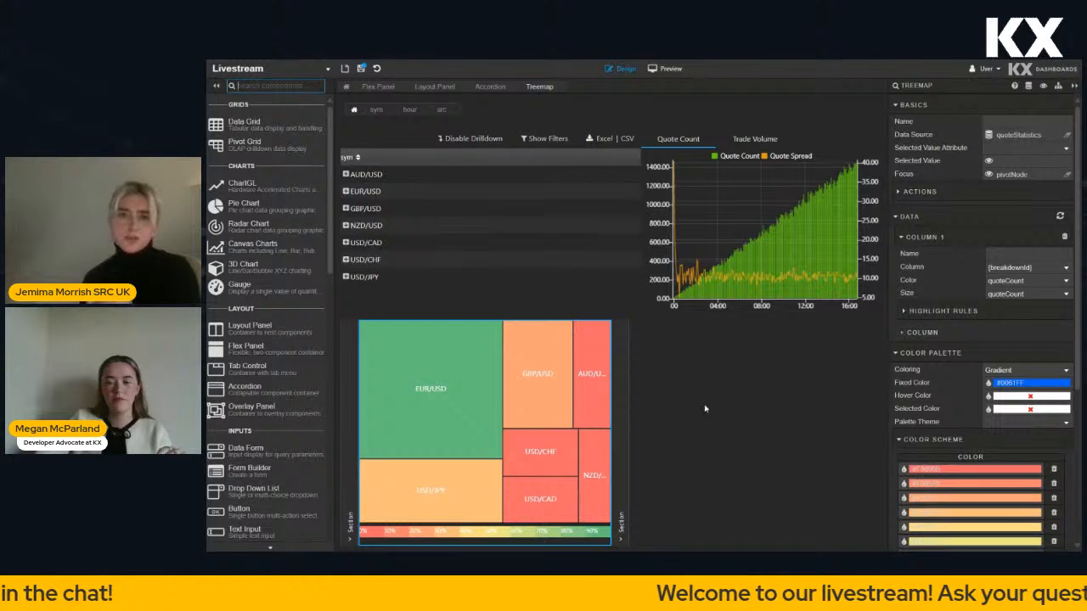
{"action": "type", "text": "p"}
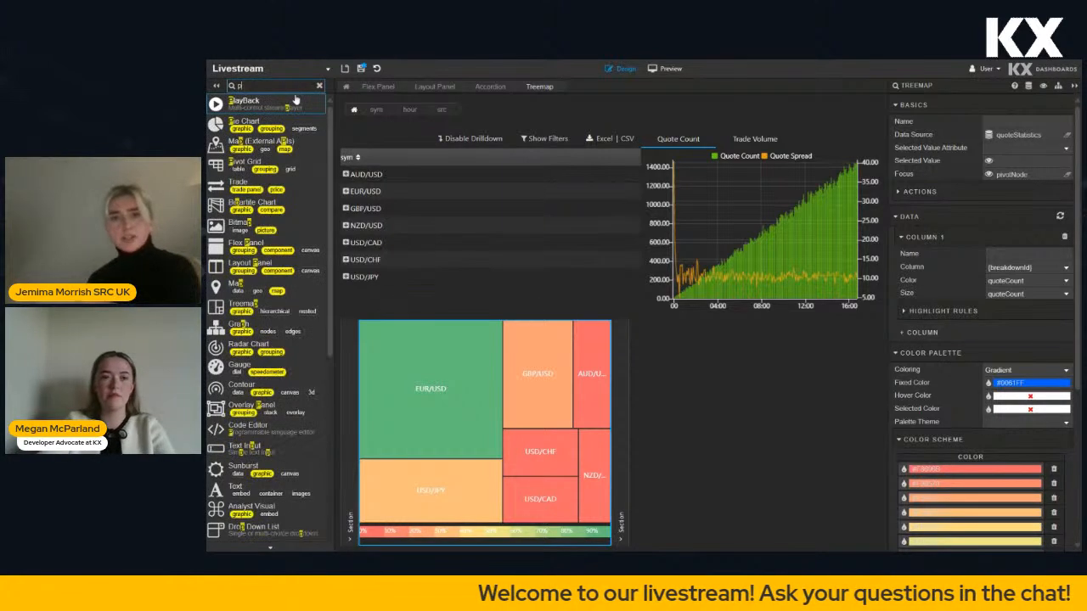
{"action": "type", "text": "ie"}
{"action": "left_click_drag", "start_coordinate": [311, 98], "coordinate": [683, 350]}
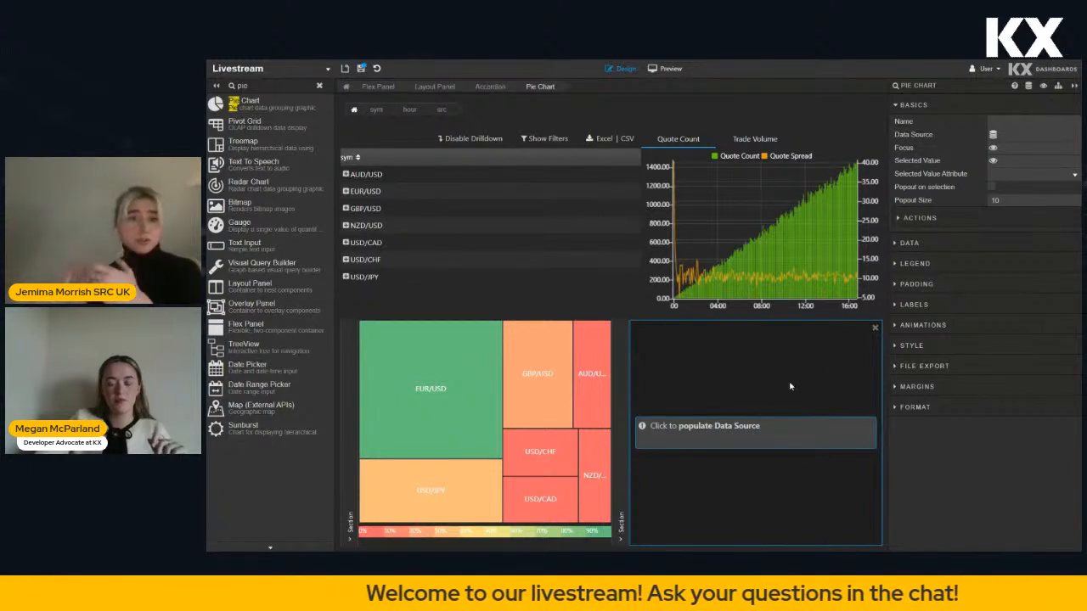
Name the Pie Chart "Quote Breakdown"
{"action": "left_click", "coordinate": [744, 433]}
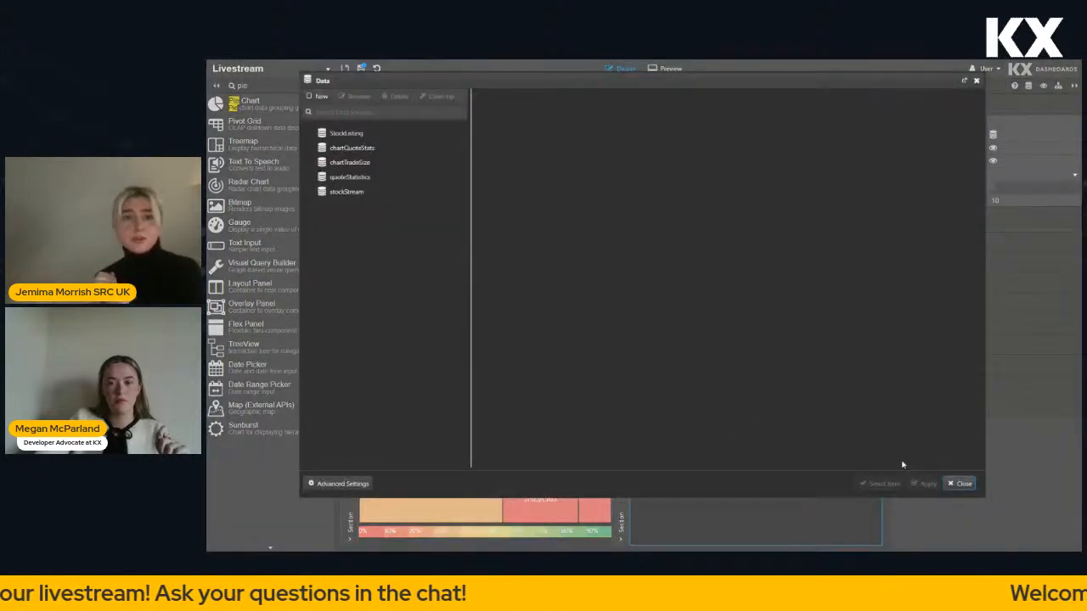
{"action": "left_click", "coordinate": [958, 483]}
{"action": "left_click", "coordinate": [996, 120]}
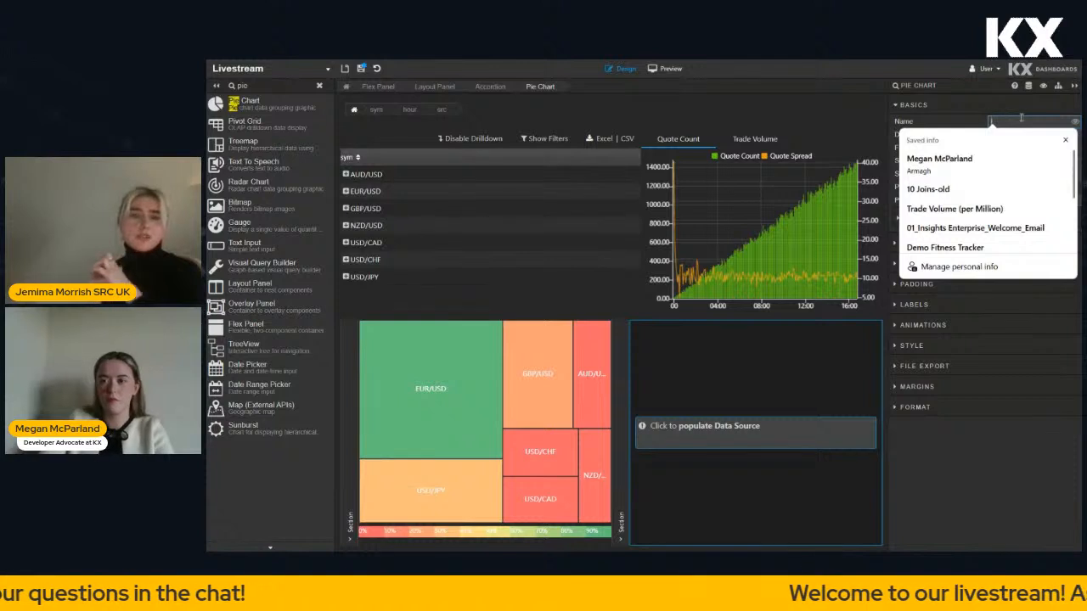
{"action": "left_click", "coordinate": [1023, 122]}
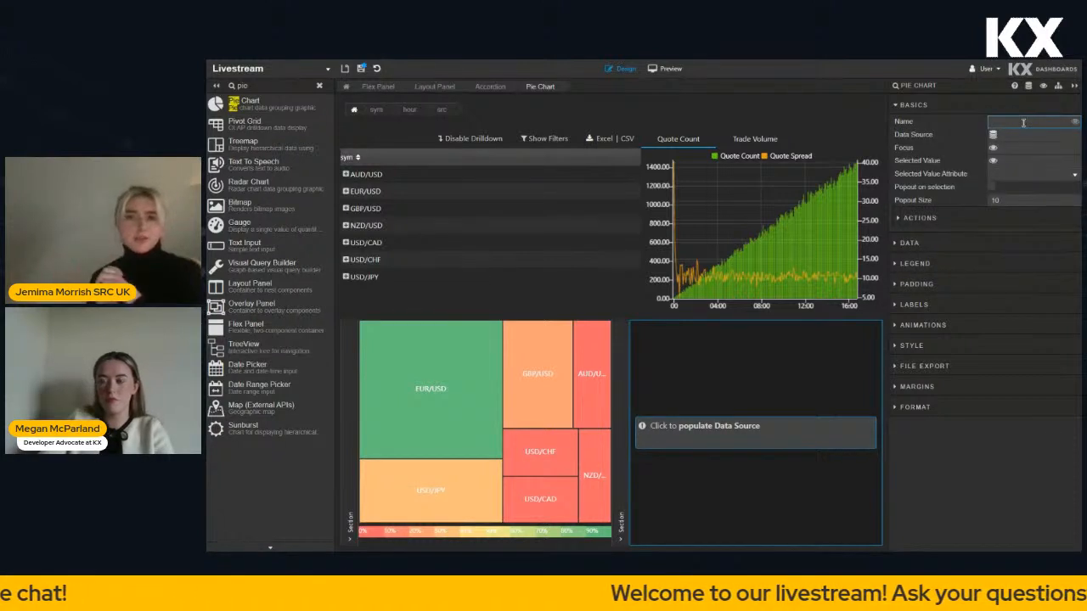
{"action": "type", "text": "Chart"}
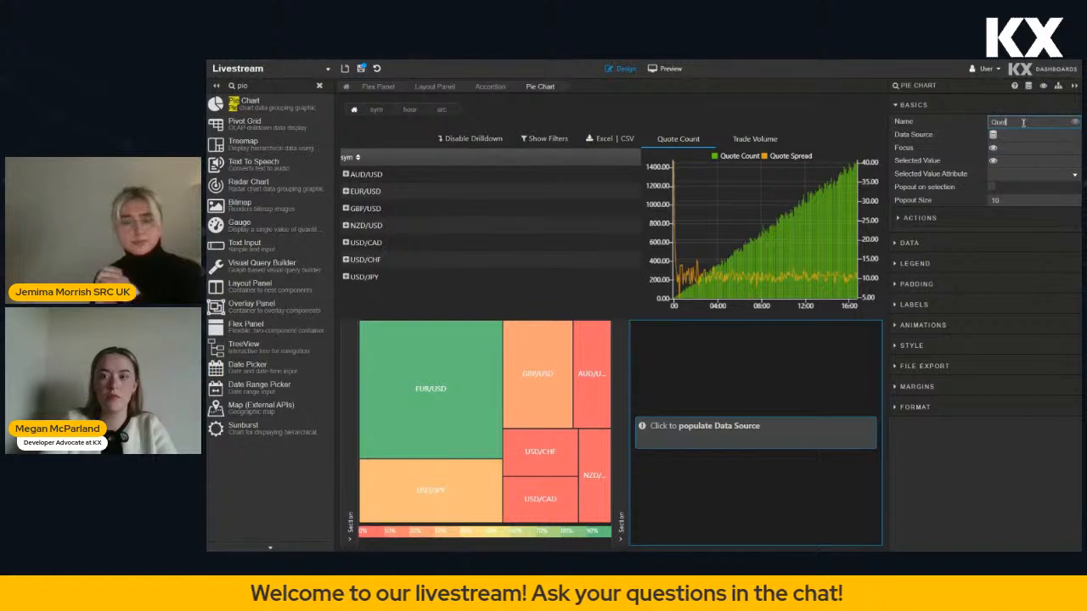
{"action": "type", "text": "e Breakdown"}
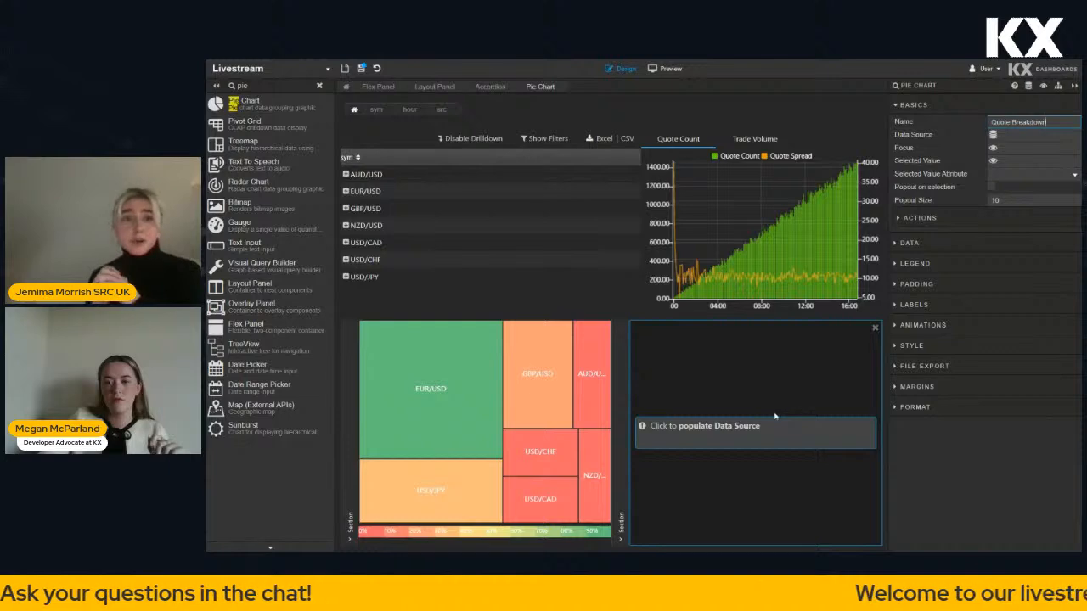
Assign quoteStatistics as the Pie Chart's data source and map its Focus to the pivotNode view state
{"action": "left_click", "coordinate": [756, 428]}
{"action": "left_click", "coordinate": [399, 176]}
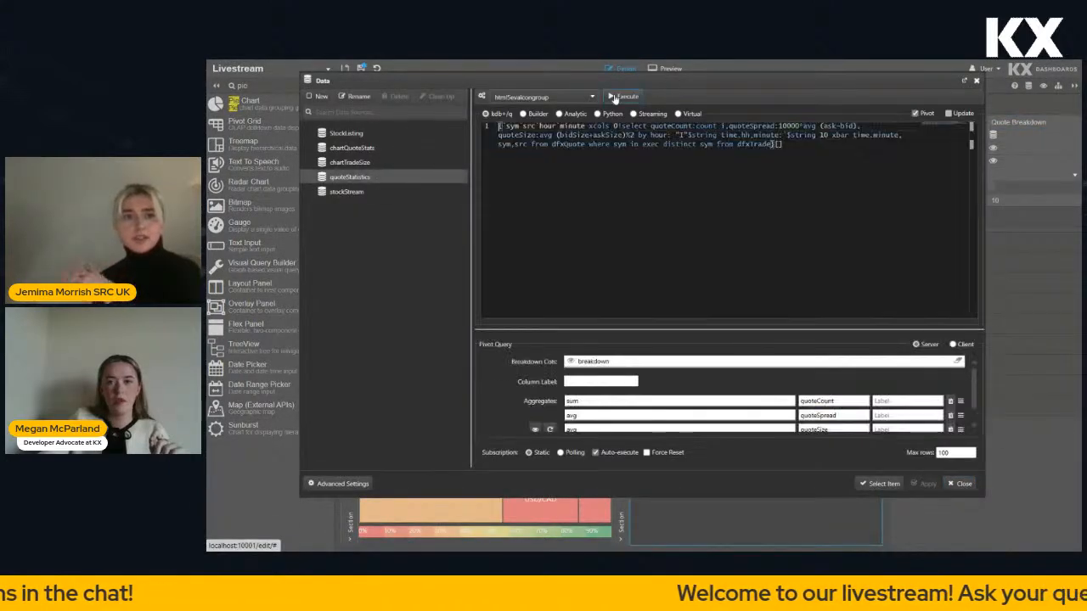
{"action": "left_click", "coordinate": [926, 483]}
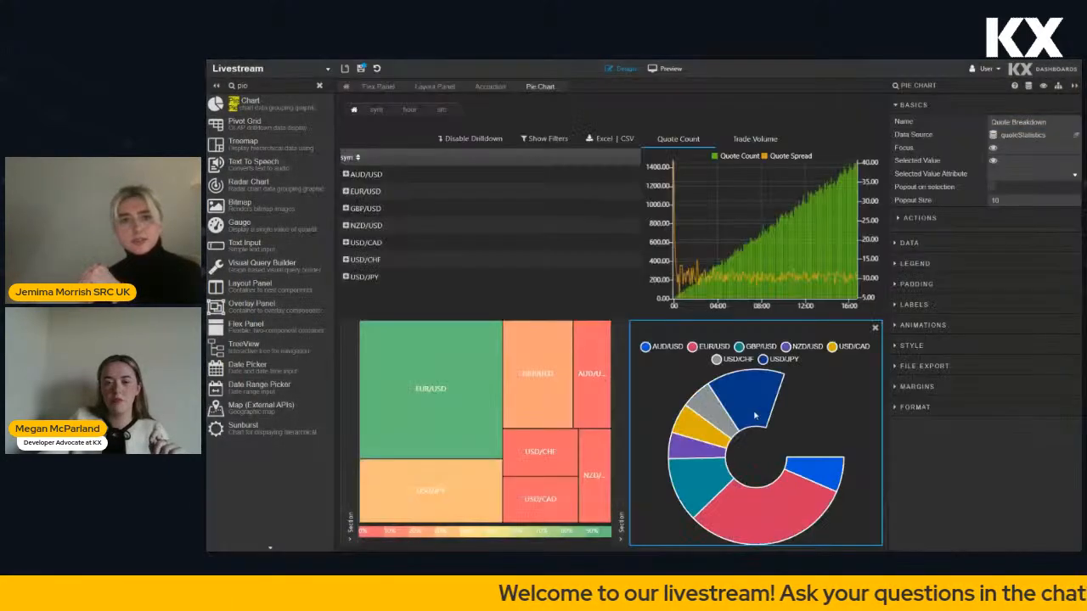
{"action": "left_click", "coordinate": [1009, 147]}
{"action": "left_click", "coordinate": [439, 215]}
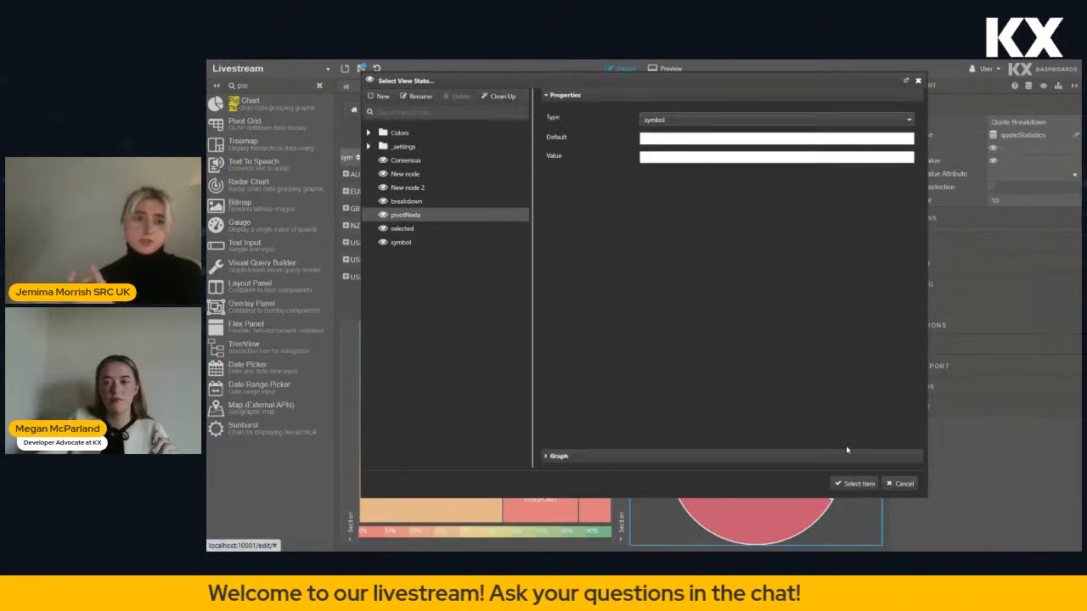
{"action": "left_click", "coordinate": [854, 483]}
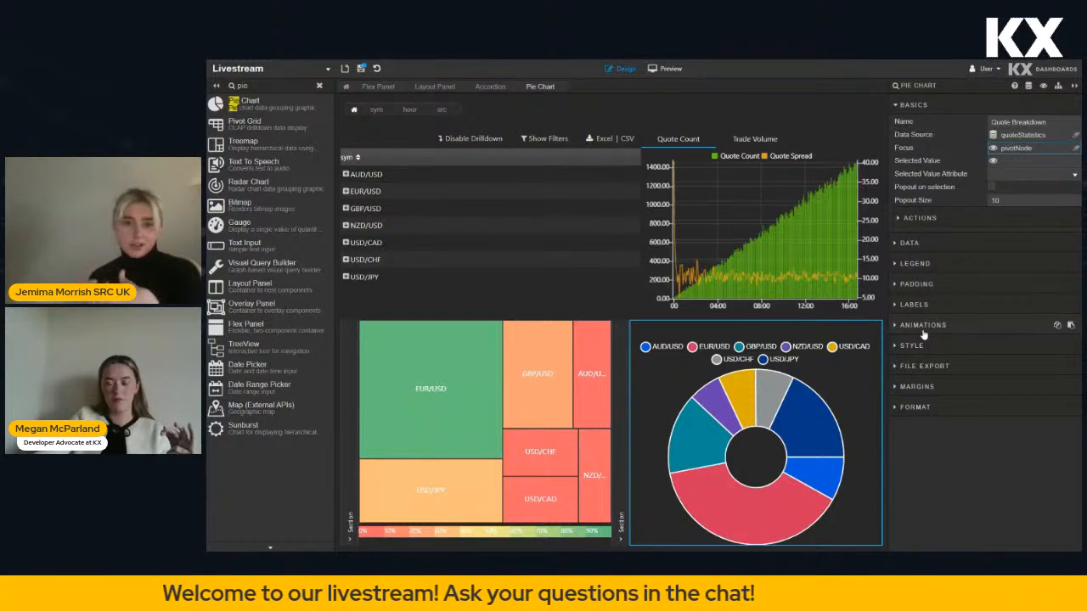
{"action": "left_click", "coordinate": [924, 112]}
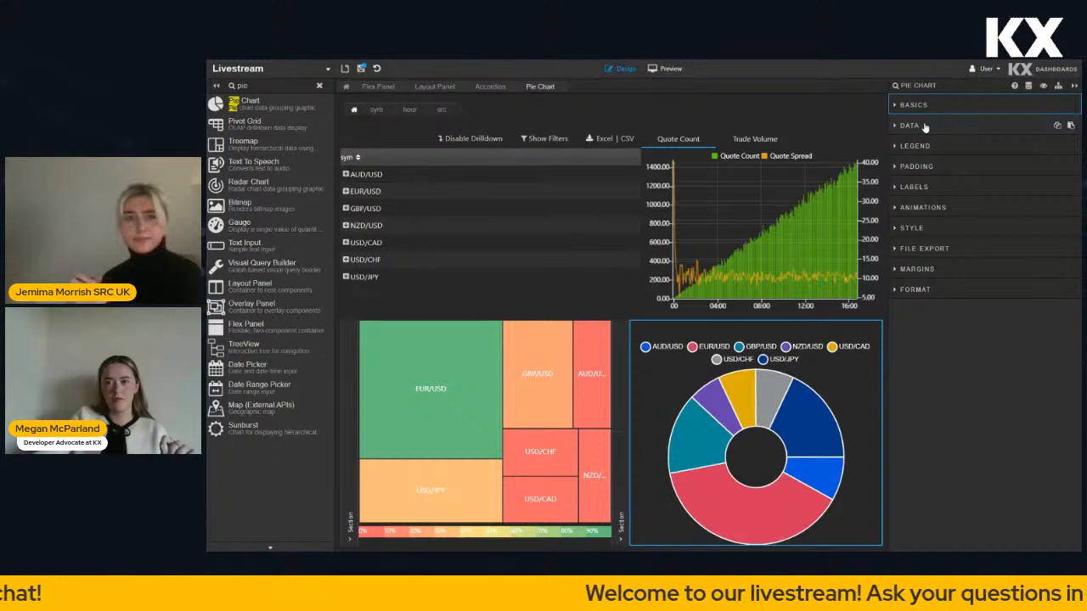
{"action": "left_click", "coordinate": [925, 127]}
{"action": "left_click", "coordinate": [925, 127]}
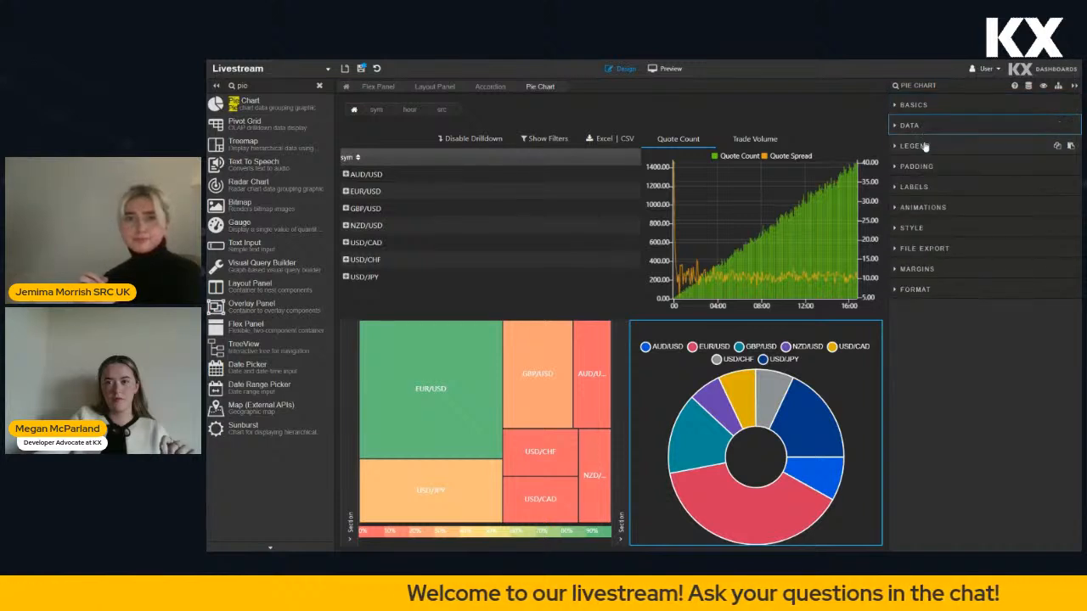
{"action": "left_click", "coordinate": [925, 146]}
{"action": "left_click", "coordinate": [925, 146]}
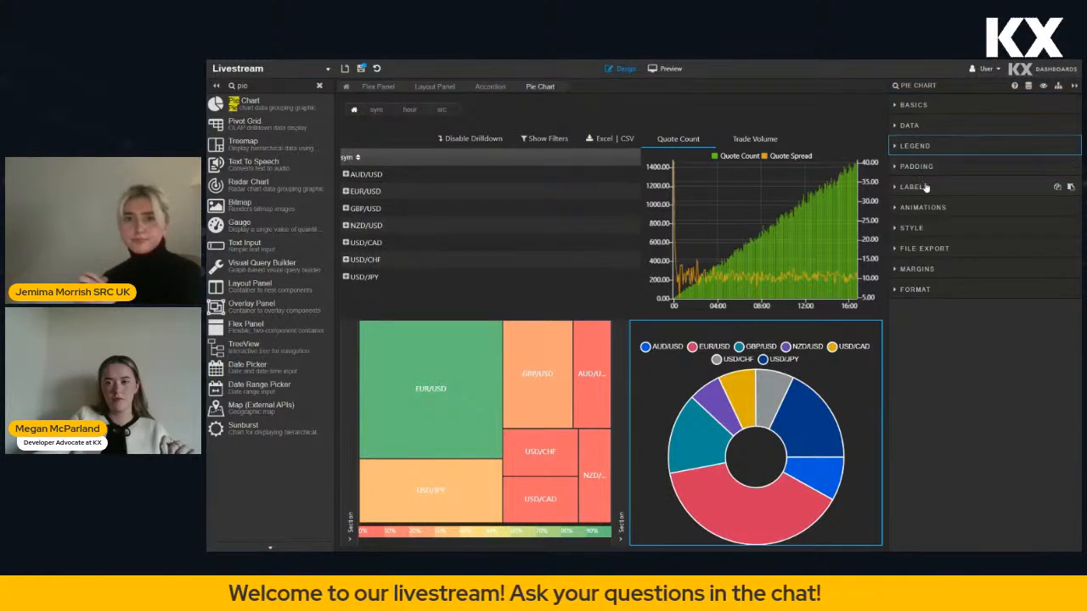
{"action": "left_click", "coordinate": [924, 105]}
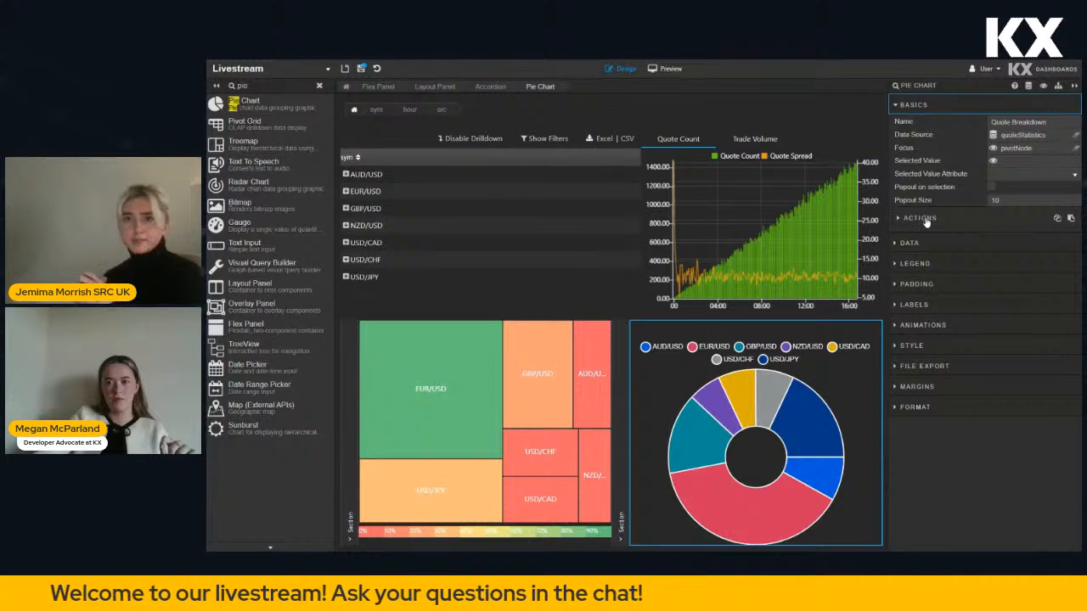
Set the Pie Chart's palette theme to palette_gradient in its style properties
{"action": "left_click", "coordinate": [925, 346]}
{"action": "left_click", "coordinate": [1026, 362]}
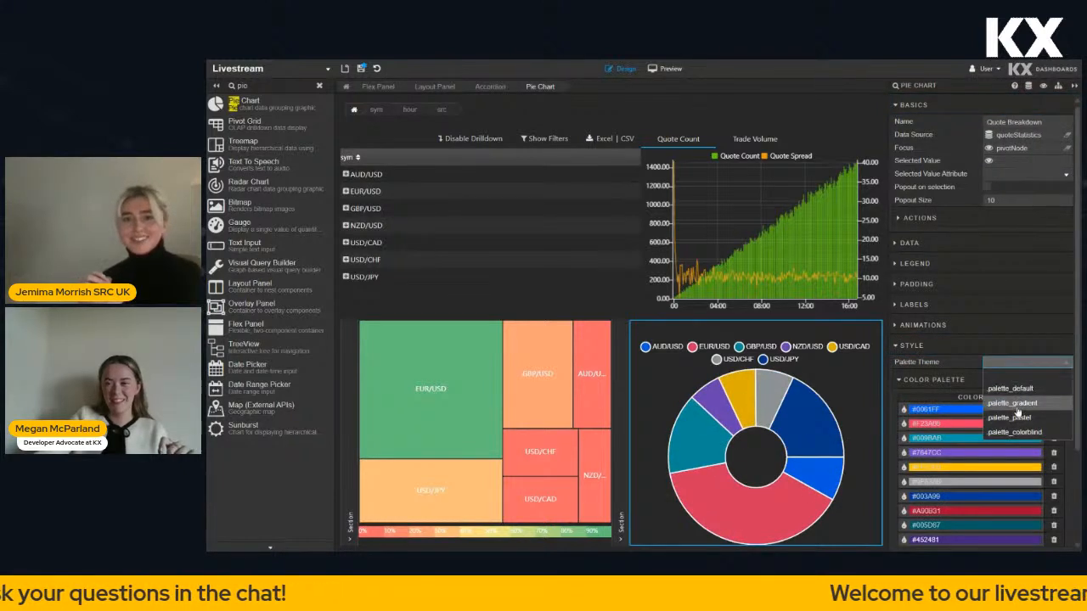
{"action": "left_click", "coordinate": [1015, 407]}
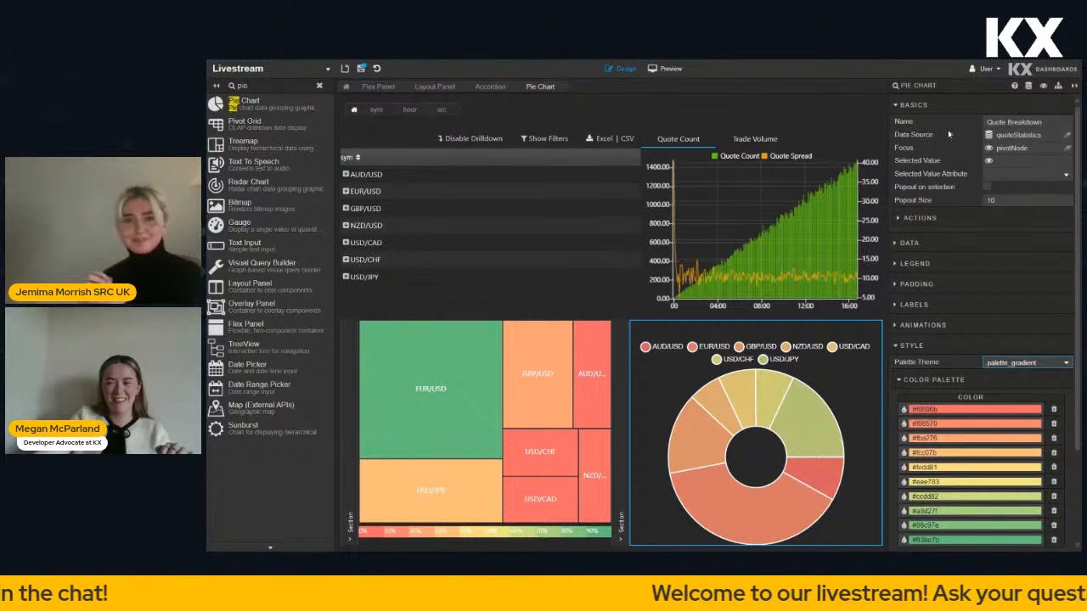
{"action": "left_click", "coordinate": [924, 345]}
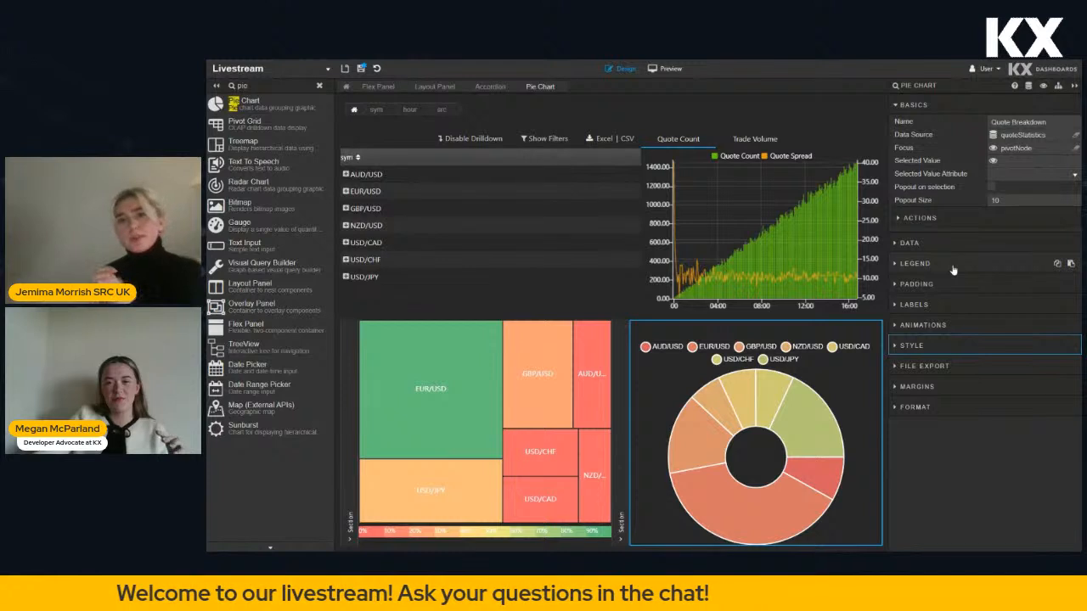
Set the Pie Chart's Series Key to {breakdownId} in its data properties
{"action": "left_click", "coordinate": [929, 245]}
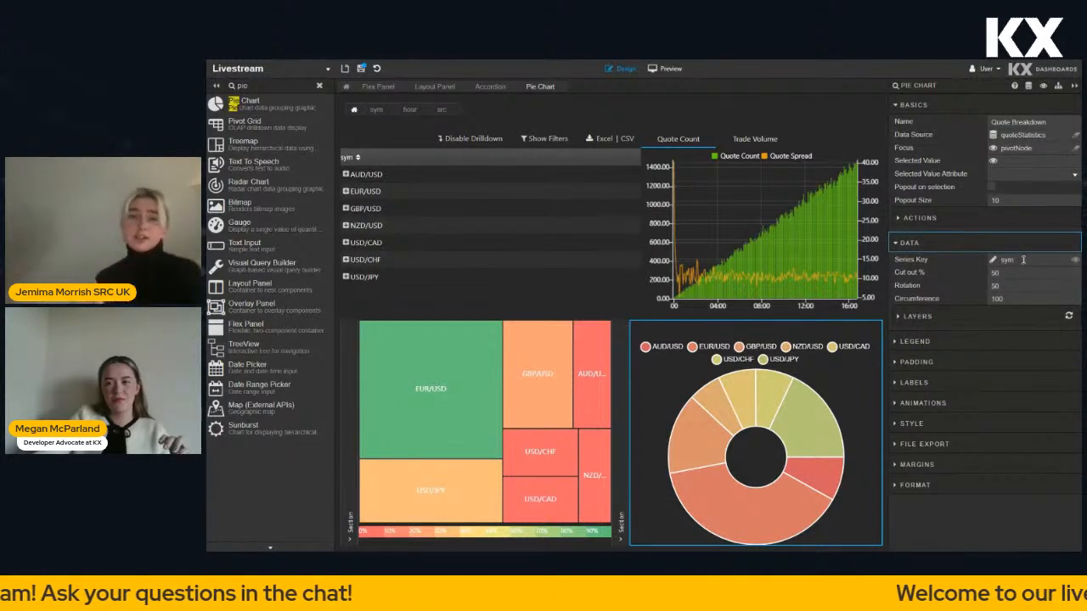
{"action": "left_click", "coordinate": [1023, 260]}
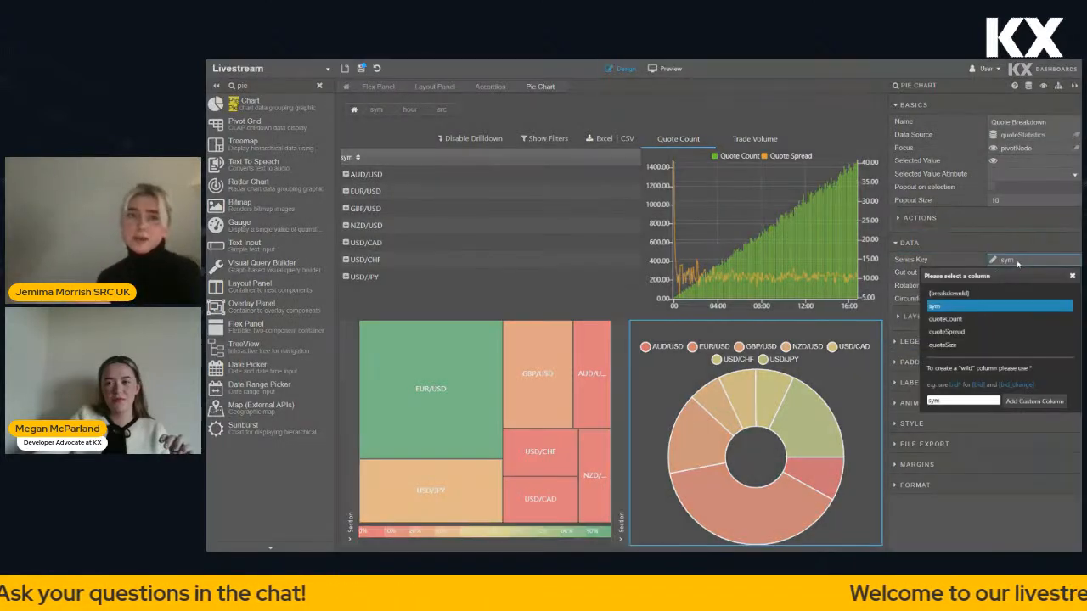
{"action": "left_click", "coordinate": [981, 294]}
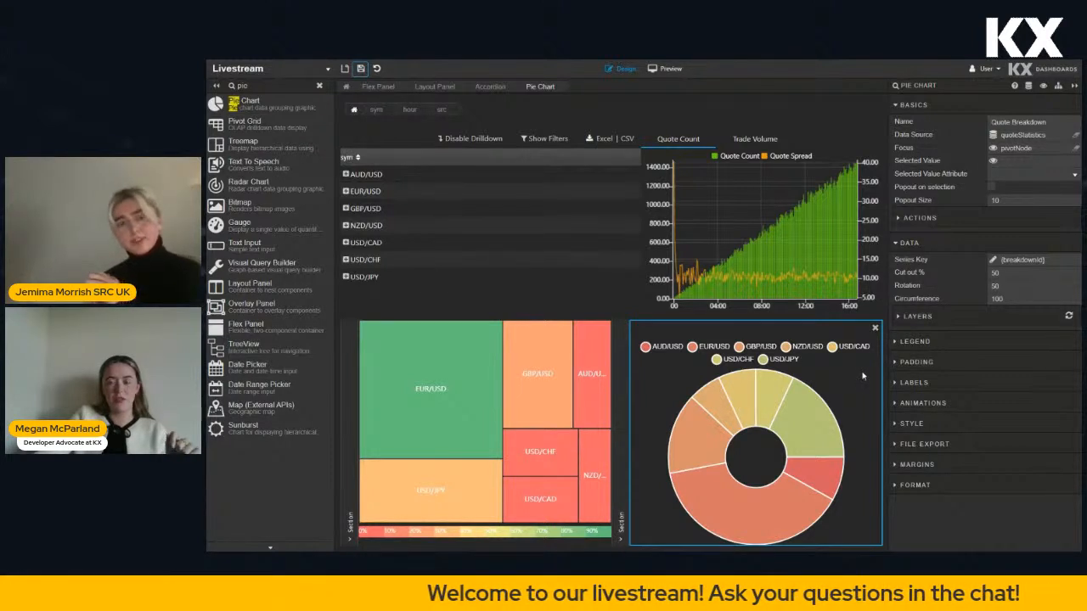
Preview the dashboard, drill down the pivot grid to AUD/USD hour 1, and show the Trade Volume chart
{"action": "left_click", "coordinate": [666, 68]}
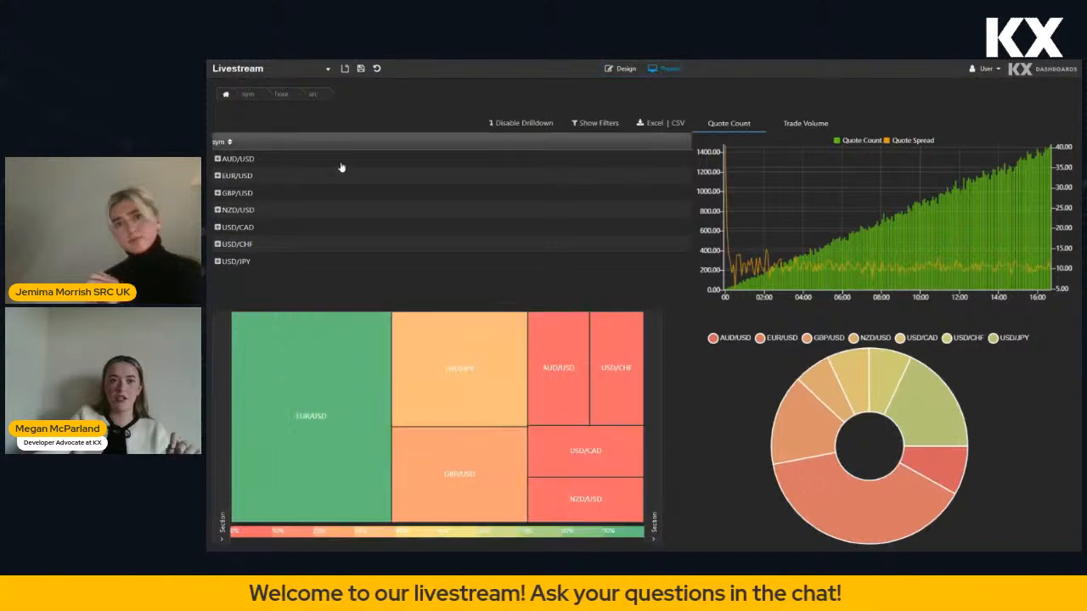
{"action": "left_click", "coordinate": [218, 159]}
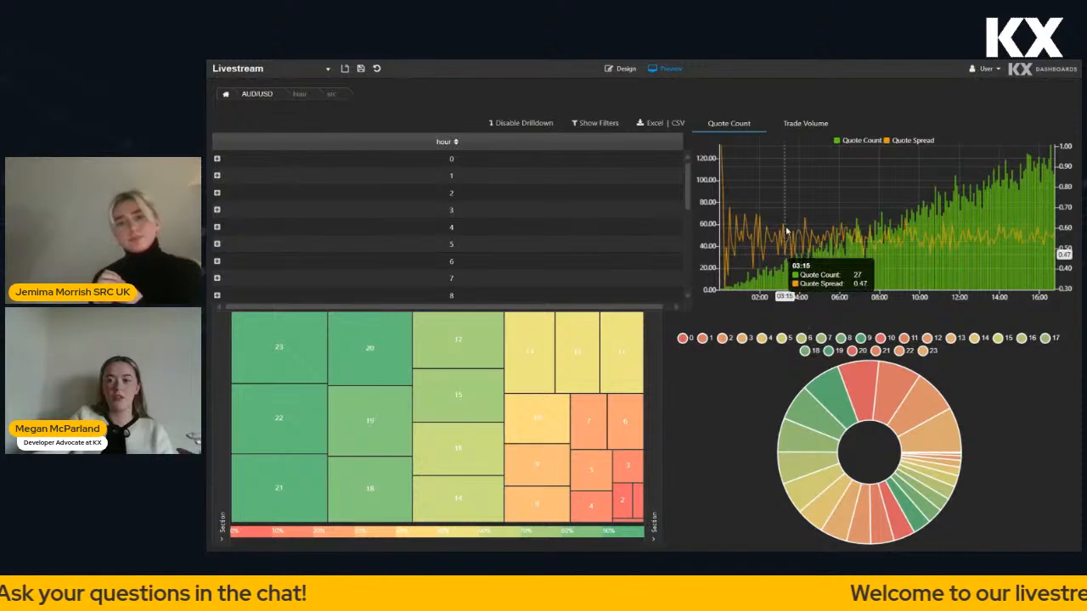
{"action": "left_click", "coordinate": [217, 177]}
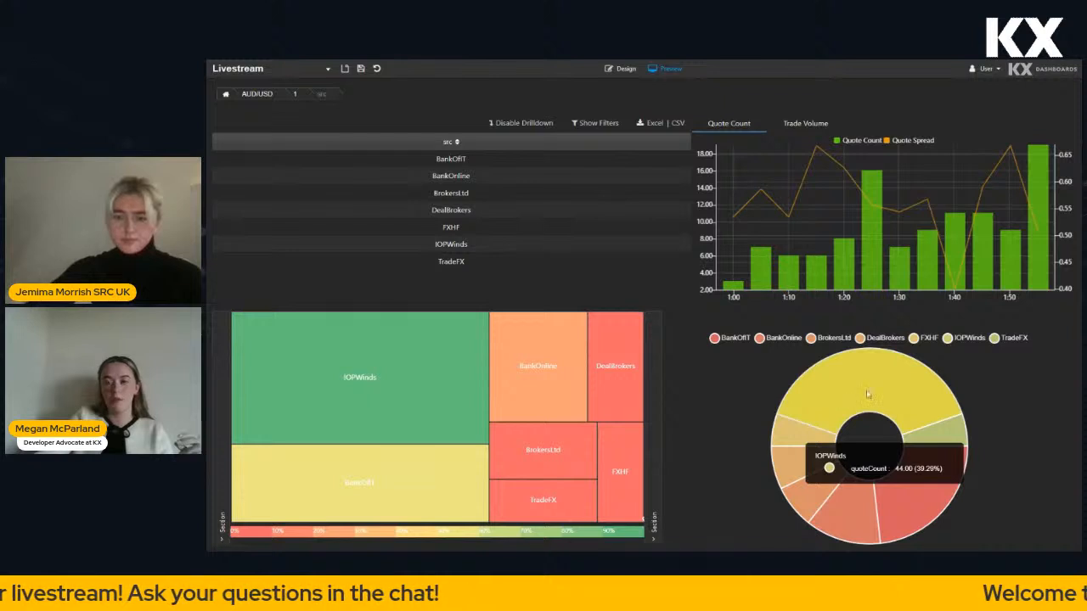
{"action": "left_click", "coordinate": [801, 123]}
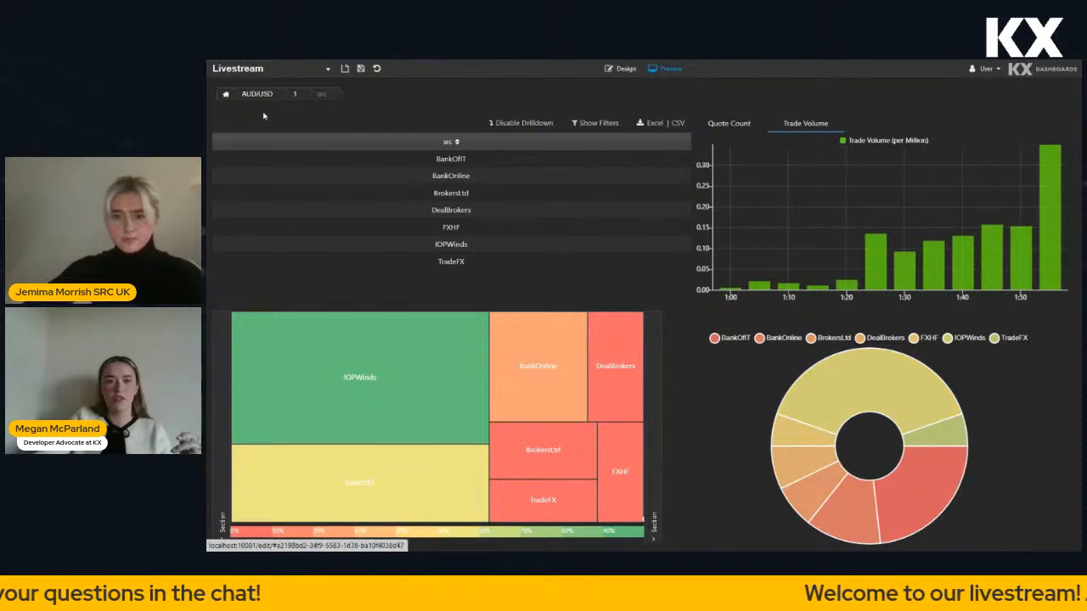
Reset the breadcrumbs to the top level, drill down to AUD/USD hour 2, and return to design mode
{"action": "left_click", "coordinate": [230, 95]}
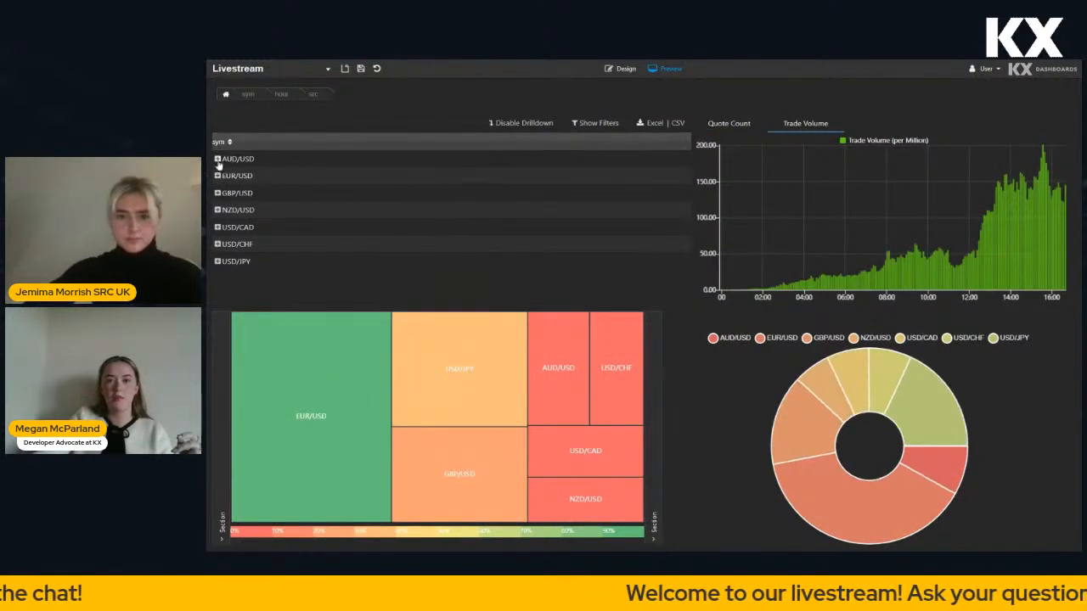
{"action": "left_click", "coordinate": [217, 194]}
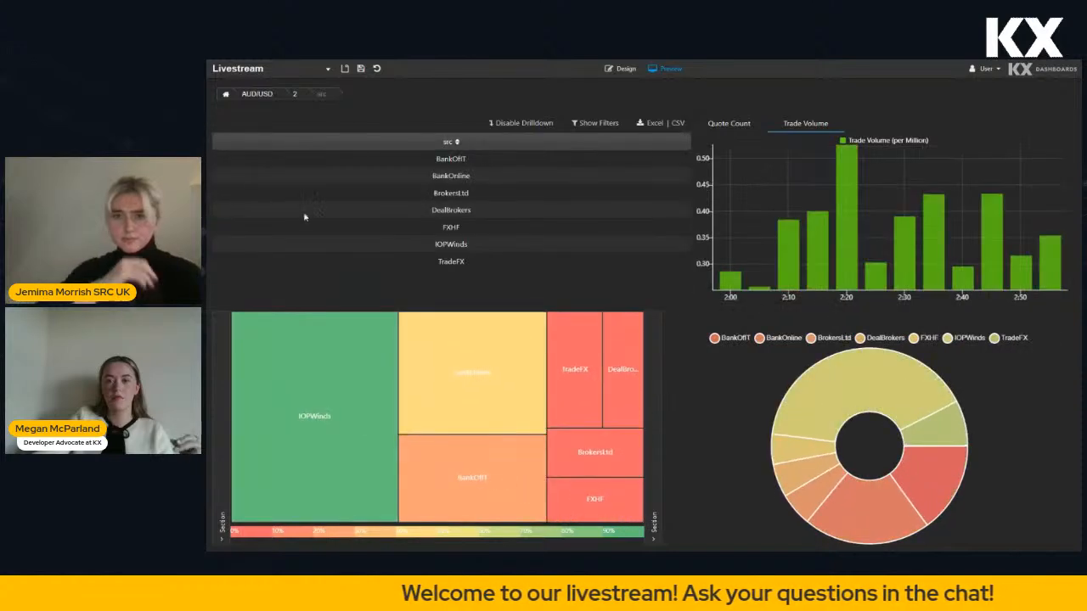
{"action": "left_click", "coordinate": [618, 69]}
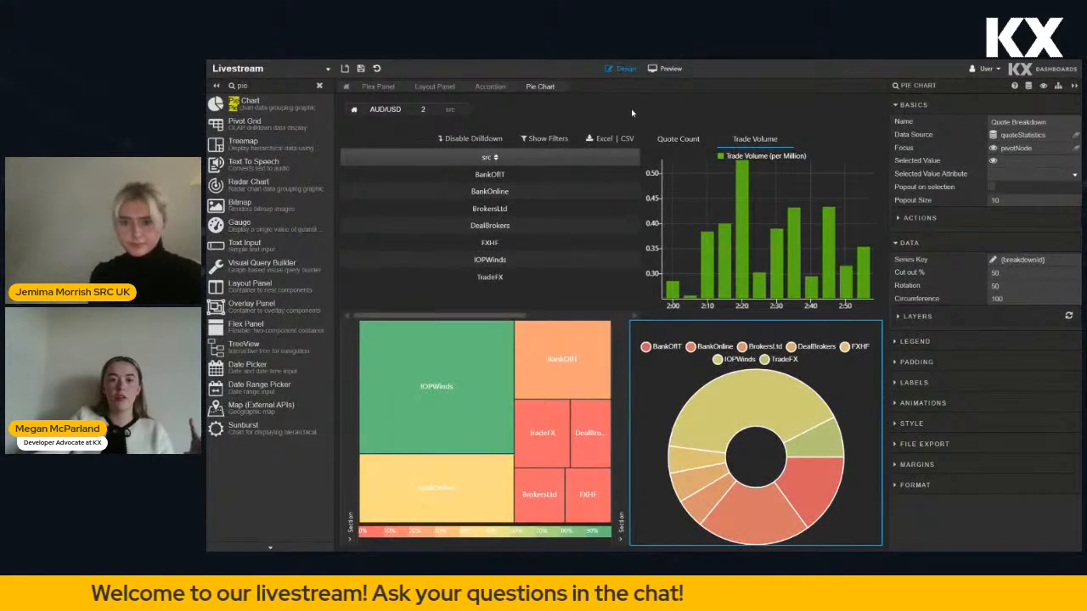